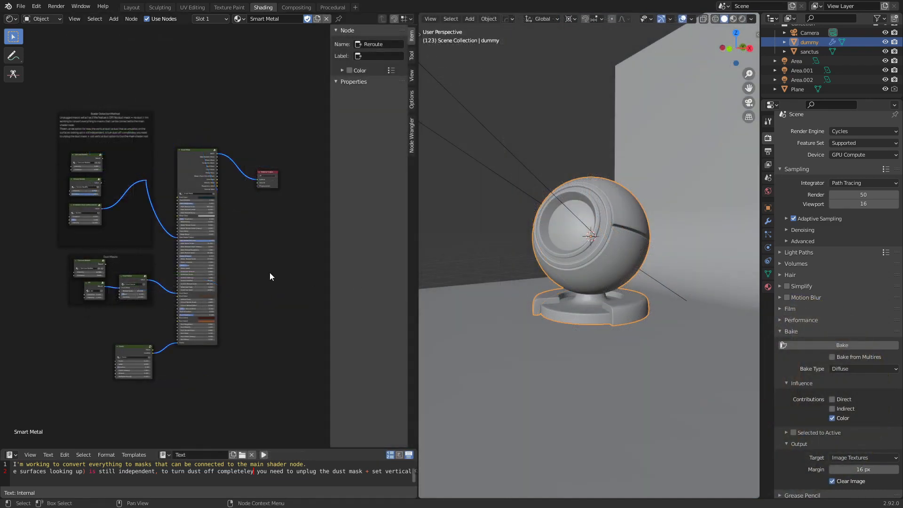
- Move the Material Output node closer to the Smart Metal node in the shader graph
{"action": "scroll", "coordinate": [272, 264], "scroll_direction": "up", "scroll_amount": 3}
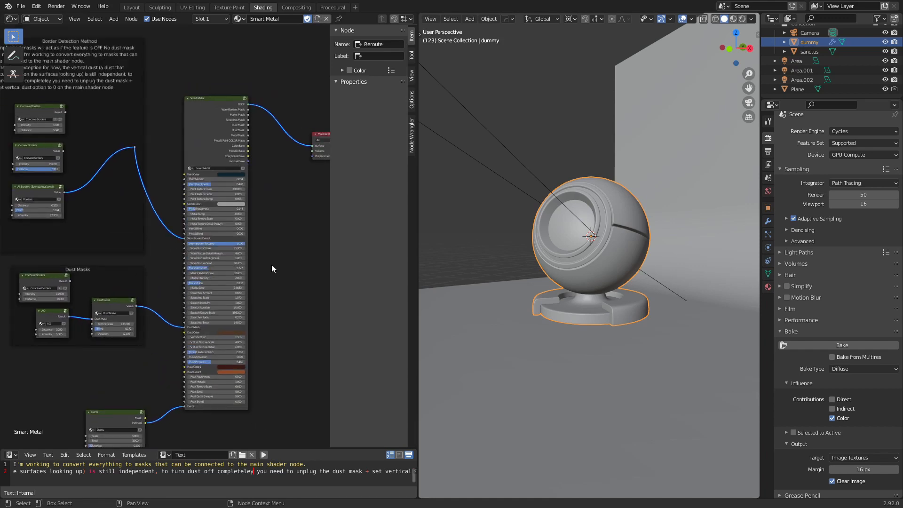
{"action": "scroll", "coordinate": [272, 264], "scroll_direction": "up", "scroll_amount": 2}
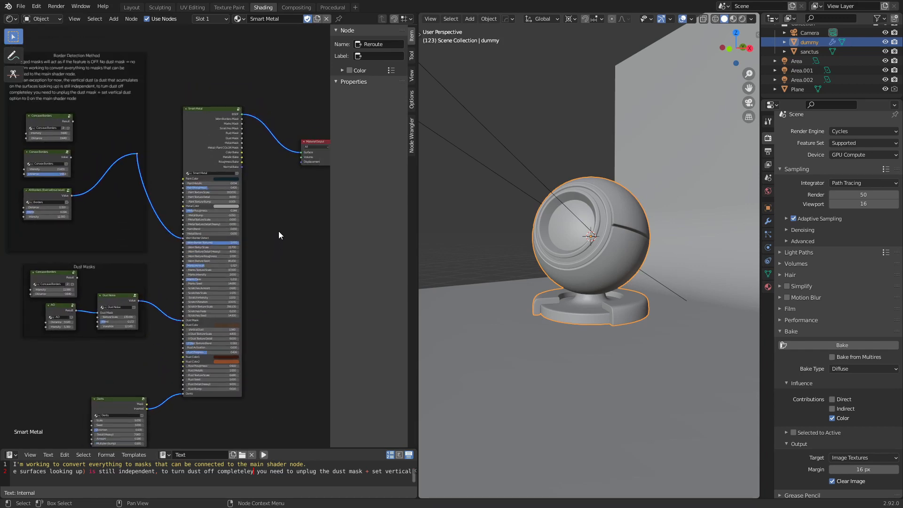
{"action": "scroll", "coordinate": [275, 233], "scroll_direction": "up", "scroll_amount": 2}
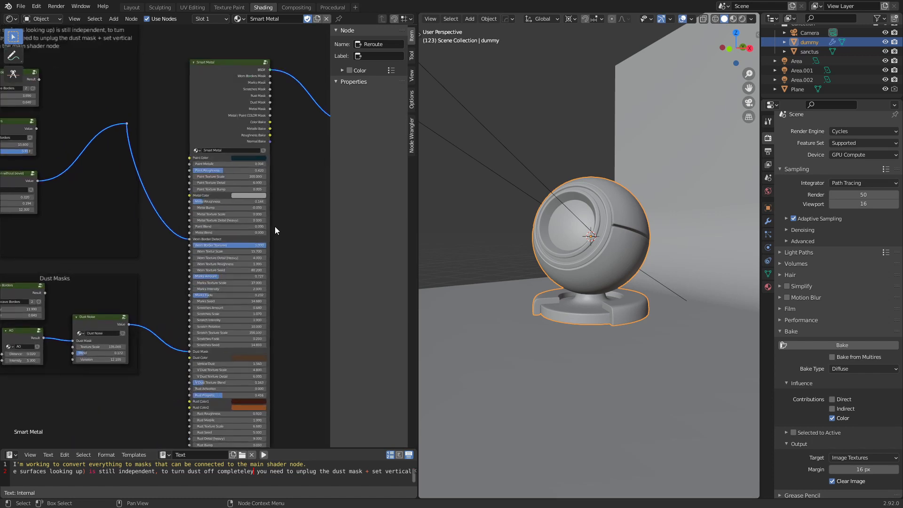
{"action": "scroll", "coordinate": [275, 227], "scroll_direction": "down", "scroll_amount": 2}
{"action": "scroll", "coordinate": [280, 234], "scroll_direction": "down", "scroll_amount": 1}
{"action": "middle_click_drag", "start_coordinate": [280, 250], "coordinate": [203, 306]}
{"action": "scroll", "coordinate": [277, 297], "scroll_direction": "up", "scroll_amount": 3}
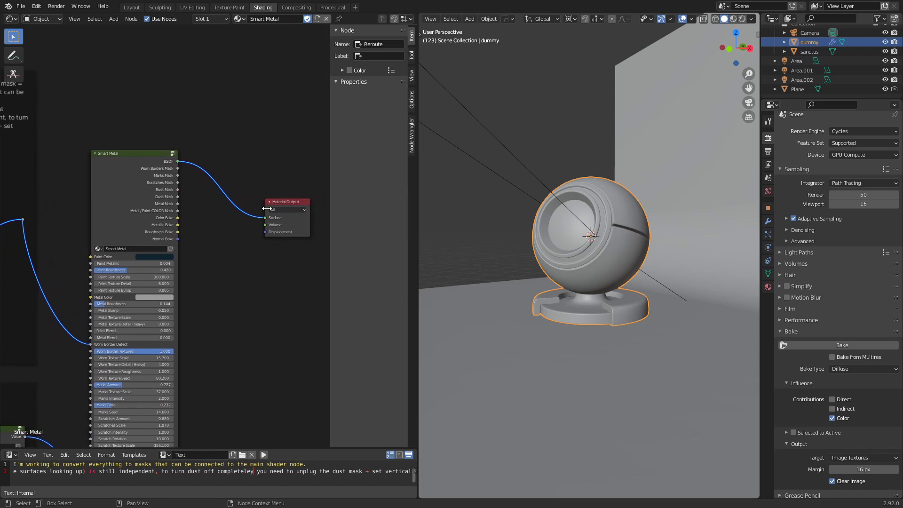
{"action": "left_click_drag", "start_coordinate": [276, 201], "coordinate": [252, 177]}
- Examine the Smart Metal node's mask and bake outputs and its parameter list
{"action": "scroll", "coordinate": [228, 243], "scroll_direction": "up", "scroll_amount": 2}
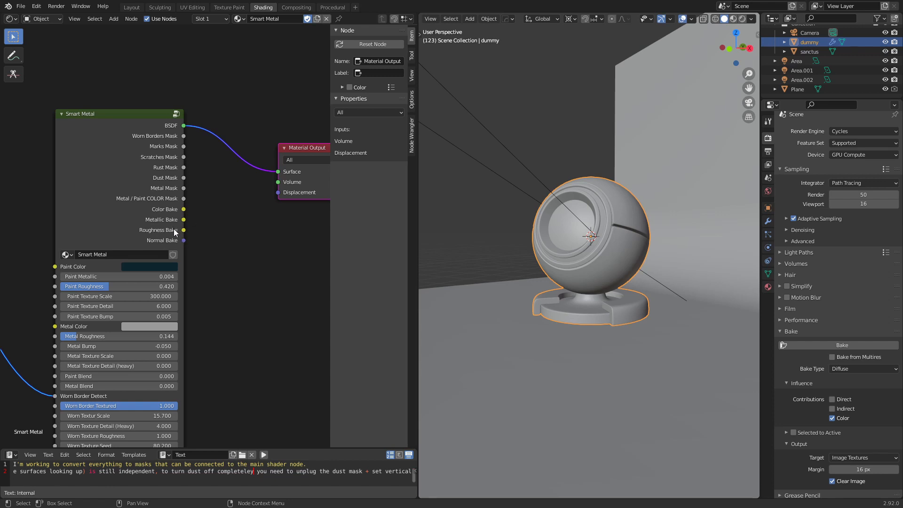
{"action": "scroll", "coordinate": [174, 229], "scroll_direction": "down", "scroll_amount": 1}
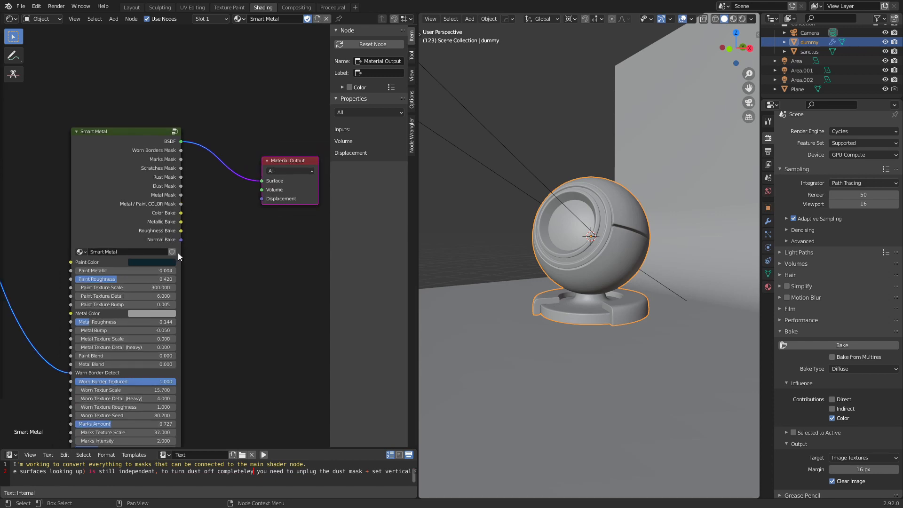
{"action": "middle_click_drag", "start_coordinate": [235, 354], "coordinate": [262, 230]}
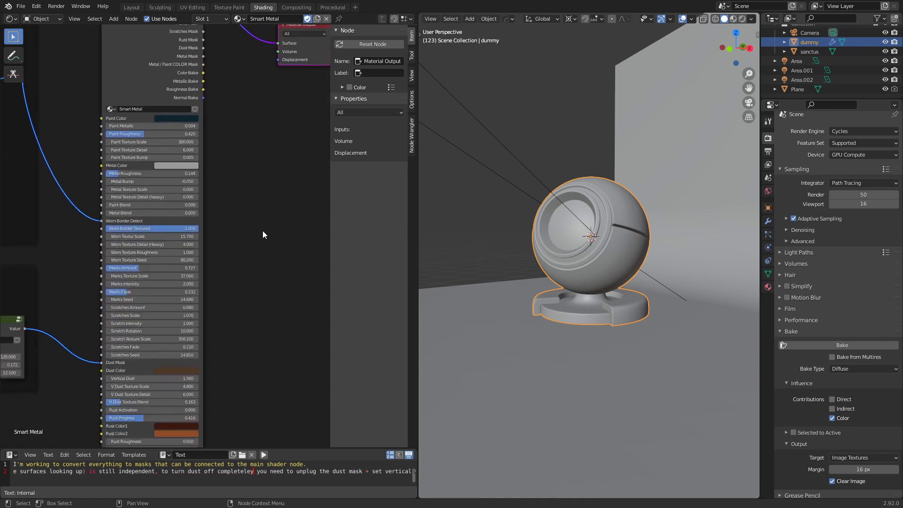
{"action": "scroll", "coordinate": [238, 331], "scroll_direction": "down", "scroll_amount": 2}
{"action": "middle_click_drag", "start_coordinate": [238, 331], "coordinate": [233, 388]}
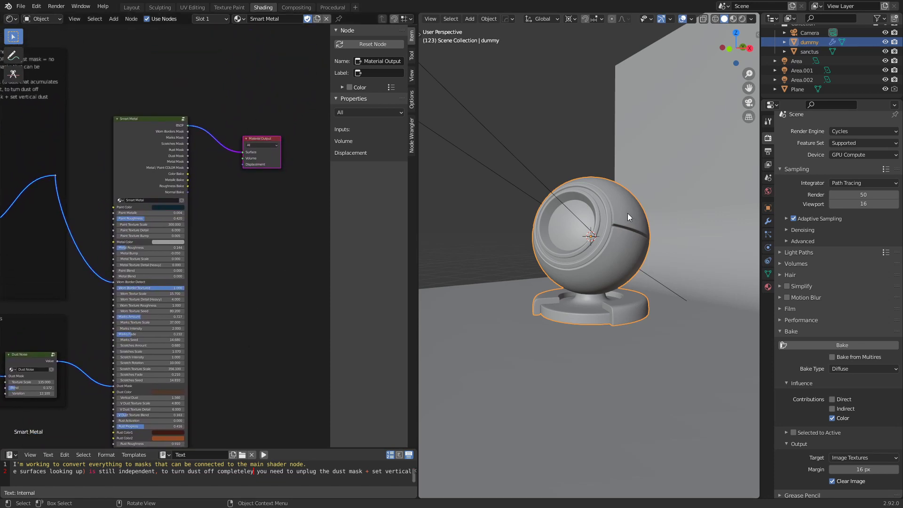
- Hide the dummy, sanctus and Plane objects in the viewport
{"action": "left_click", "coordinate": [885, 42]}
{"action": "left_click", "coordinate": [885, 51]}
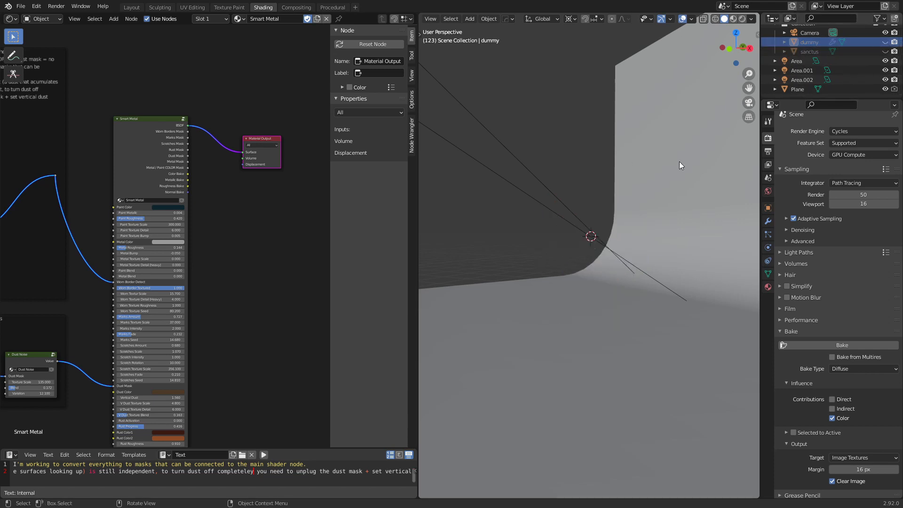
{"action": "left_click", "coordinate": [679, 165]}
{"action": "left_click", "coordinate": [885, 89]}
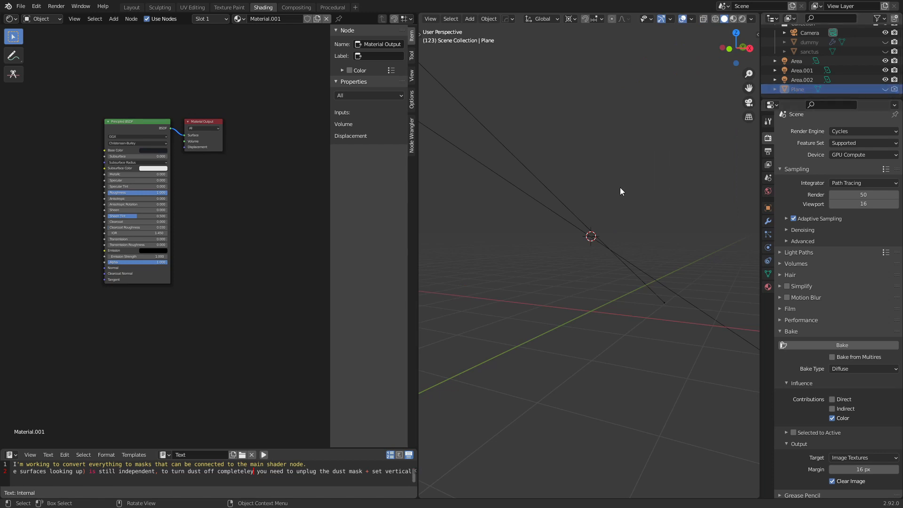
- Add a monkey mesh to the emptied scene
{"action": "middle_click_drag", "start_coordinate": [587, 203], "coordinate": [607, 224]}
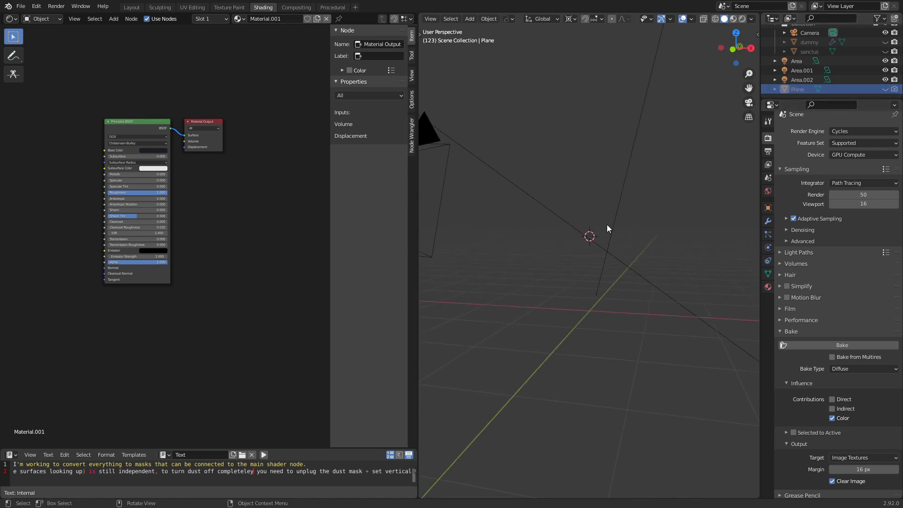
{"action": "key", "text": "shift+a"}
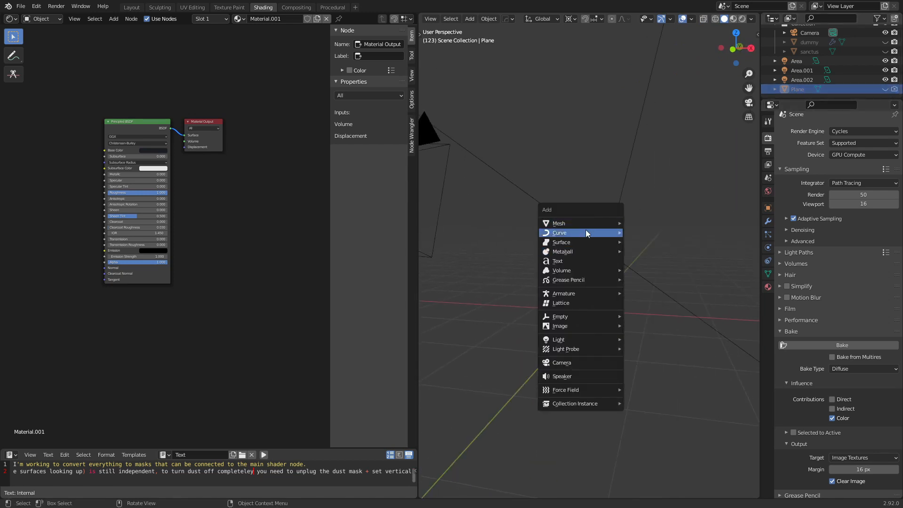
{"action": "mouse_move", "coordinate": [585, 223]}
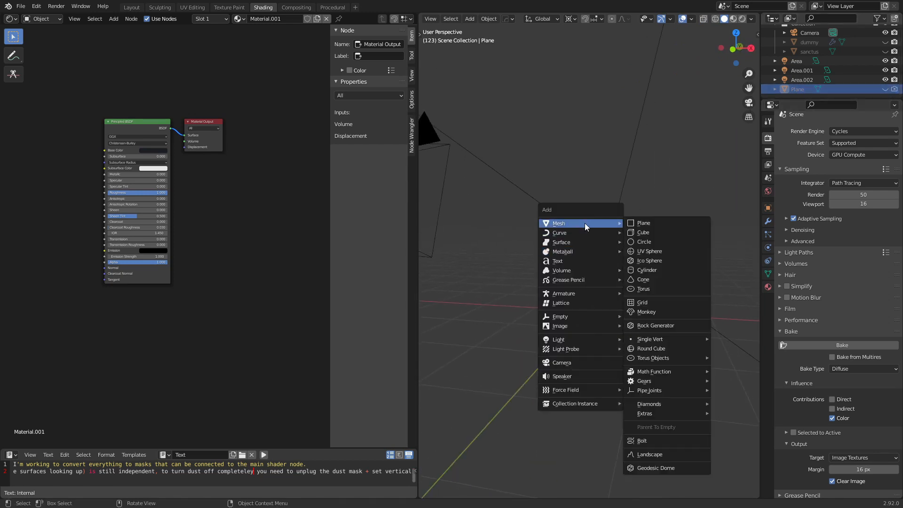
{"action": "left_click", "coordinate": [655, 310]}
{"action": "middle_click_drag", "start_coordinate": [645, 283], "coordinate": [633, 288]}
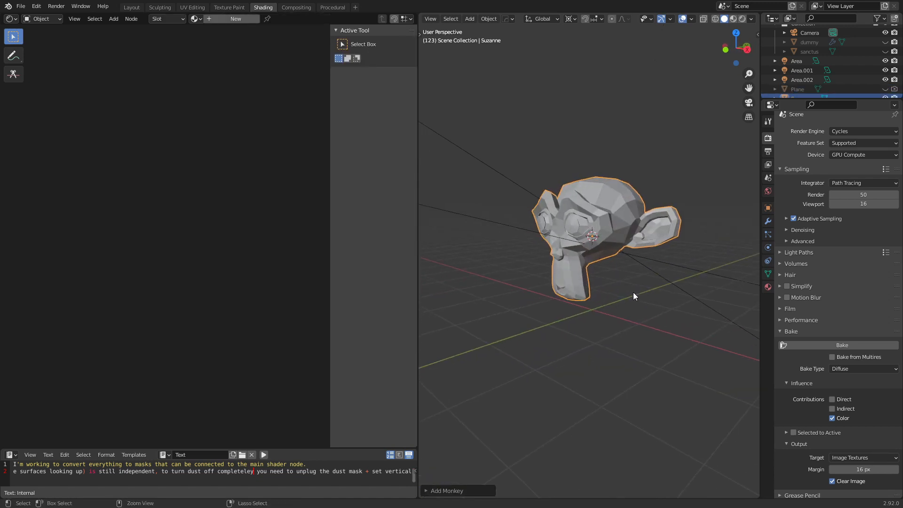
- Give the monkey a level 2 subdivision surface and shade it smooth
{"action": "key", "text": "ctrl+2"}
{"action": "scroll", "coordinate": [616, 201], "scroll_direction": "up", "scroll_amount": 5}
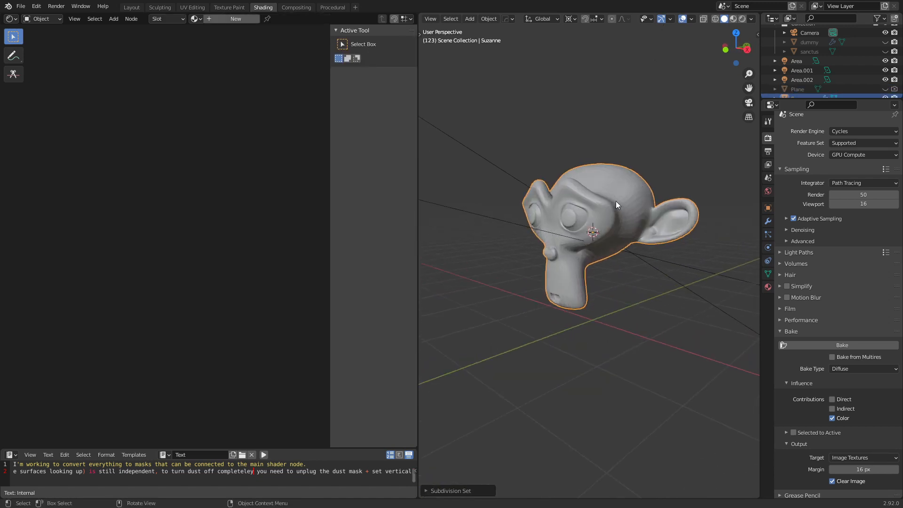
{"action": "right_click", "coordinate": [616, 133]}
{"action": "left_click", "coordinate": [640, 132]}
{"action": "middle_click_drag", "start_coordinate": [635, 130], "coordinate": [660, 156]}
- Apply the monkey's Subdivision modifier
{"action": "left_click", "coordinate": [763, 220]}
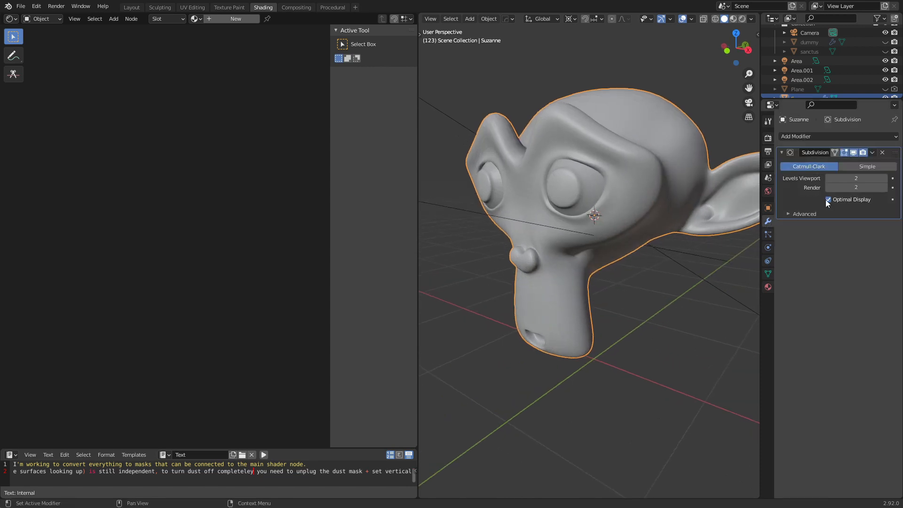
{"action": "left_click", "coordinate": [872, 153]}
{"action": "left_click", "coordinate": [839, 165]}
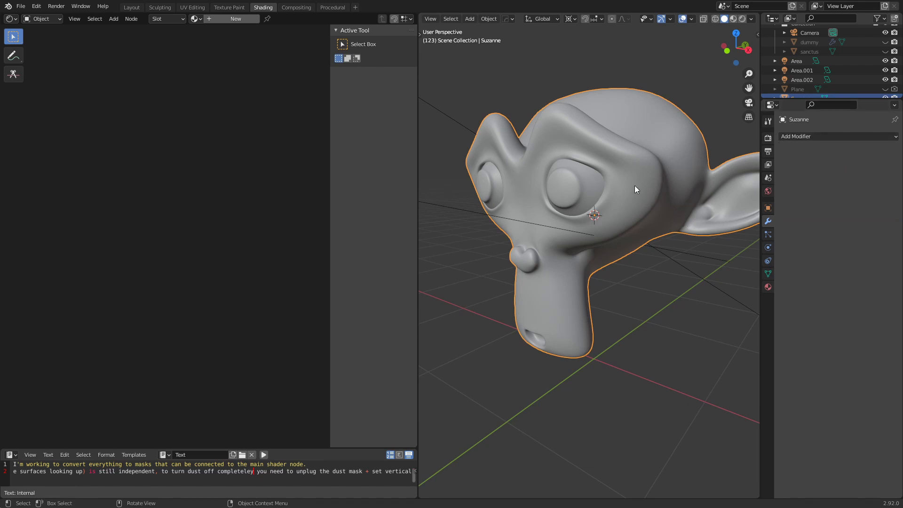
- Assign the existing Smart Metal material to the monkey
{"action": "middle_click_drag", "start_coordinate": [633, 185], "coordinate": [541, 206]}
{"action": "left_click", "coordinate": [196, 18]}
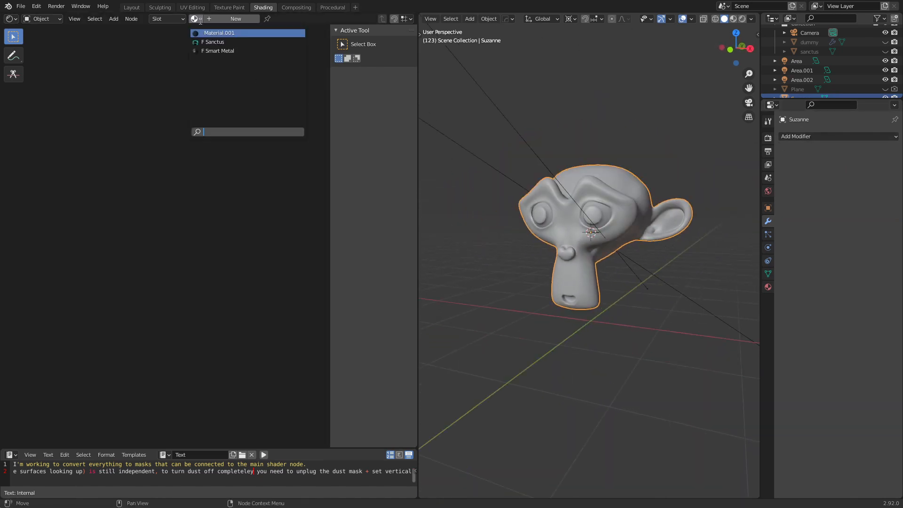
{"action": "left_click", "coordinate": [216, 51]}
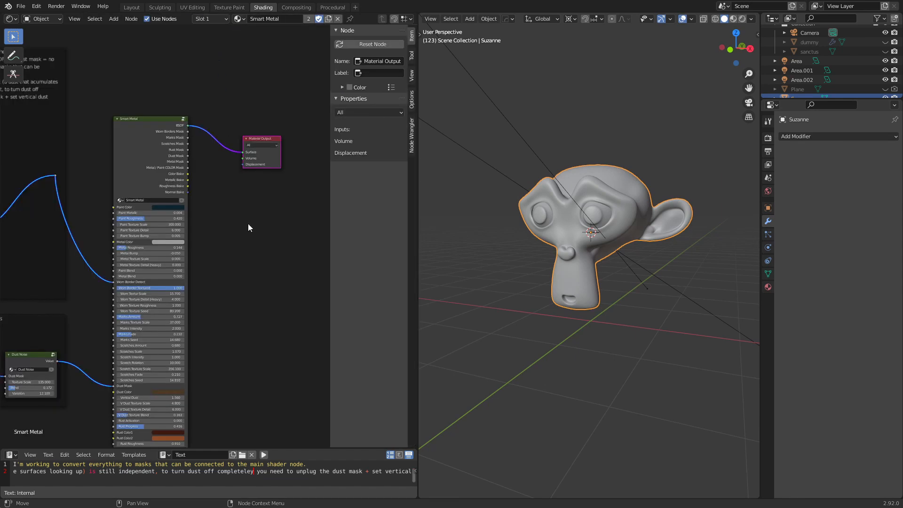
- Switch the viewport to rendered shading and inspect the metal material on the monkey from its other side
{"action": "scroll", "coordinate": [248, 224], "scroll_direction": "down", "scroll_amount": 2}
{"action": "middle_click_drag", "start_coordinate": [250, 228], "coordinate": [261, 326]}
{"action": "scroll", "coordinate": [261, 324], "scroll_direction": "up", "scroll_amount": 3}
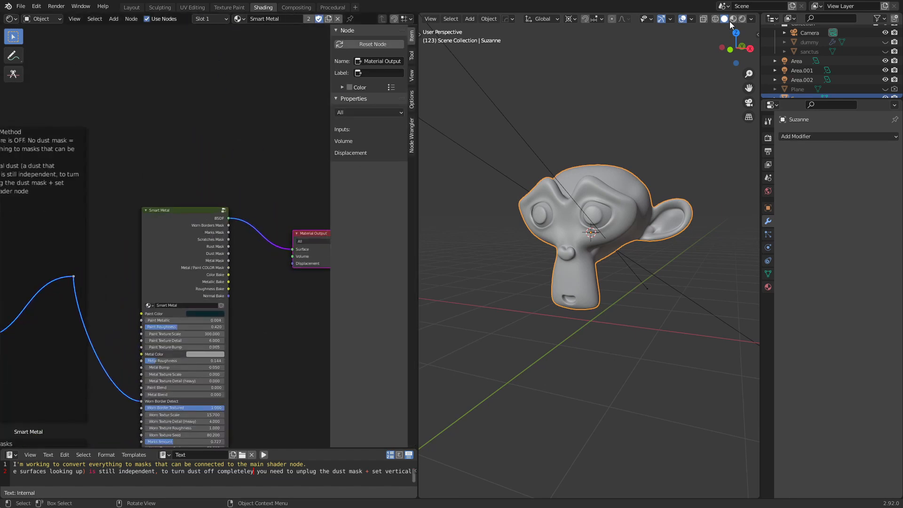
{"action": "left_click", "coordinate": [741, 18]}
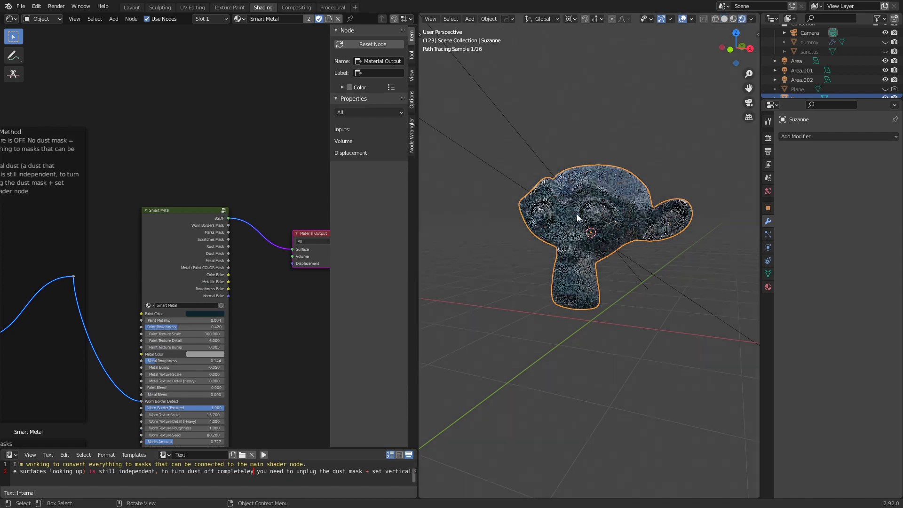
{"action": "mouse_move", "coordinate": [576, 213]}
{"action": "middle_mouse_down"}
{"action": "mouse_move", "coordinate": [628, 205]}
{"action": "mouse_move", "coordinate": [587, 225]}
{"action": "mouse_move", "coordinate": [503, 221]}
{"action": "mouse_move", "coordinate": [635, 219]}
{"action": "middle_mouse_up"}
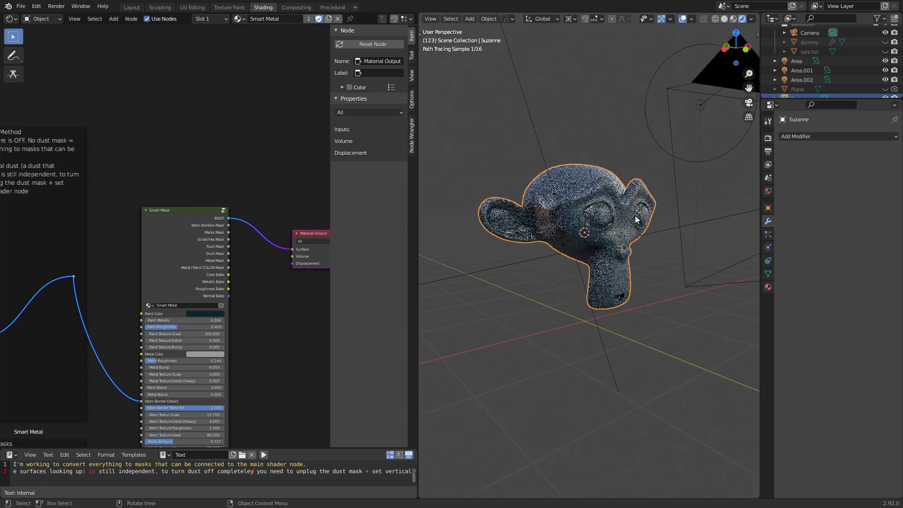
{"action": "scroll", "coordinate": [635, 220], "scroll_direction": "up", "scroll_amount": 2}
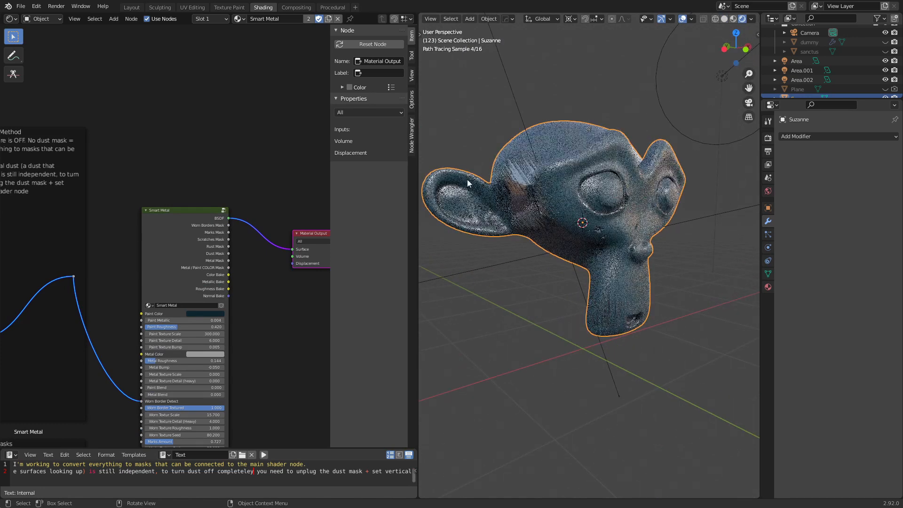
- Preview the Smart Metal node's outputs one after another on the monkey, up to the Metal / Paint COLOR Mask
{"action": "scroll", "coordinate": [248, 261], "scroll_direction": "up", "scroll_amount": 3}
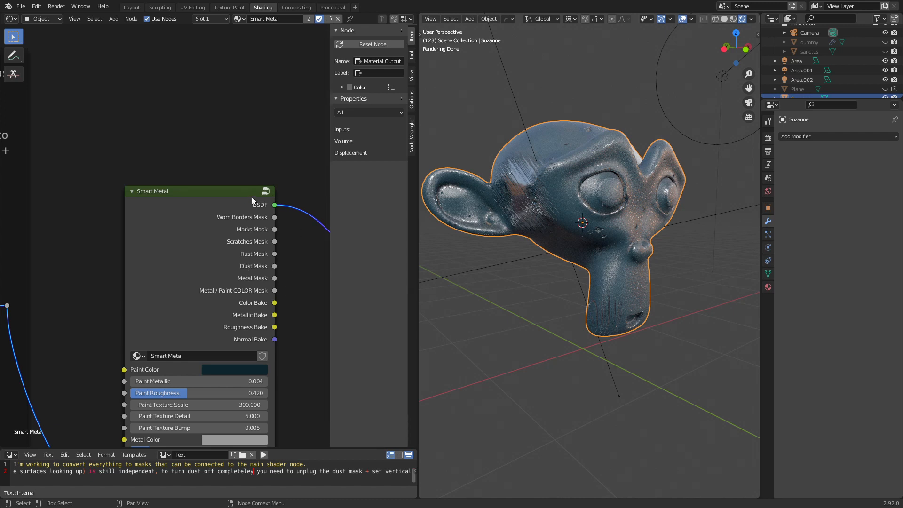
{"action": "middle_click_drag", "start_coordinate": [291, 280], "coordinate": [263, 278]}
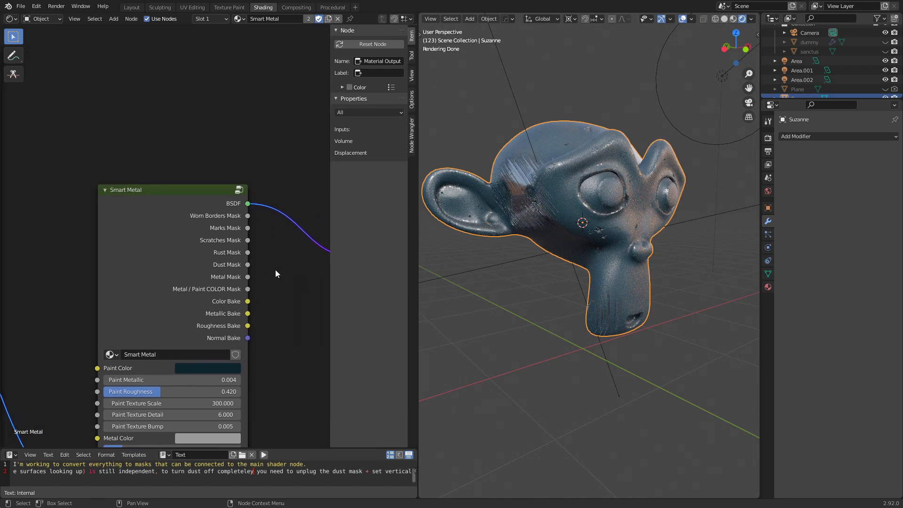
{"action": "middle_click_drag", "start_coordinate": [280, 281], "coordinate": [252, 285]}
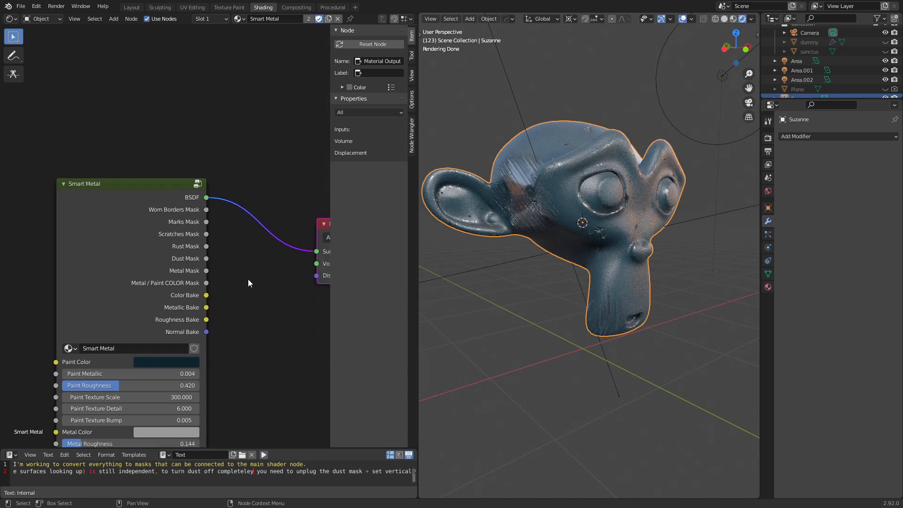
{"action": "left_click", "coordinate": [144, 237], "text": "ctrl+shift"}
{"action": "left_click", "coordinate": [144, 237], "text": "ctrl+shift"}
{"action": "left_click", "coordinate": [144, 238], "text": "ctrl+shift"}
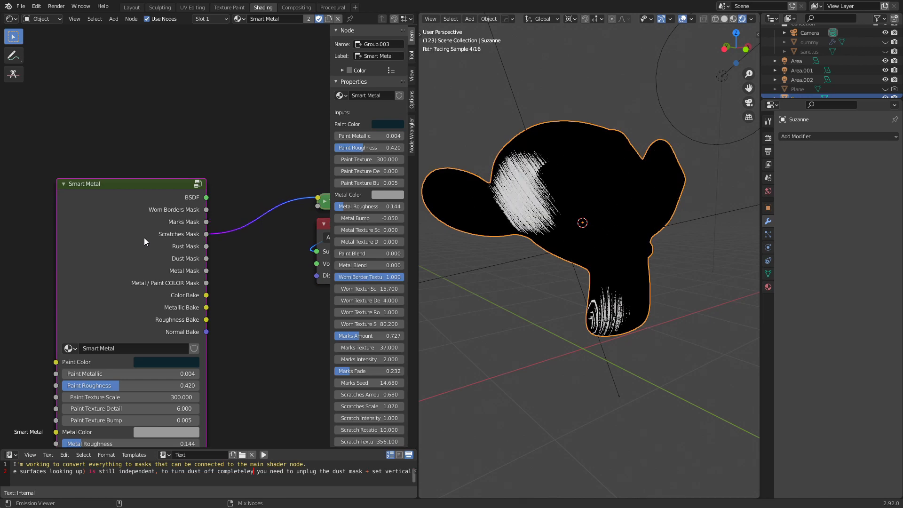
{"action": "left_click", "coordinate": [144, 238], "text": "ctrl+shift"}
{"action": "left_click", "coordinate": [144, 238], "text": "ctrl+shift"}
{"action": "left_click", "coordinate": [146, 238], "text": "ctrl+shift"}
{"action": "left_click", "coordinate": [146, 238], "text": "ctrl+shift"}
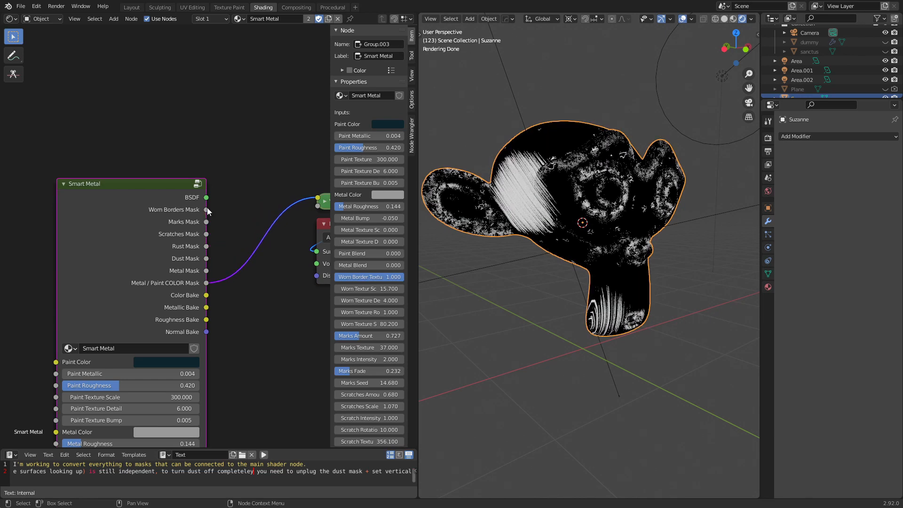
- Connect the Worn Borders Mask output to the Viewer node to preview that mask on the monkey
{"action": "left_click_drag", "start_coordinate": [206, 209], "coordinate": [317, 200]}
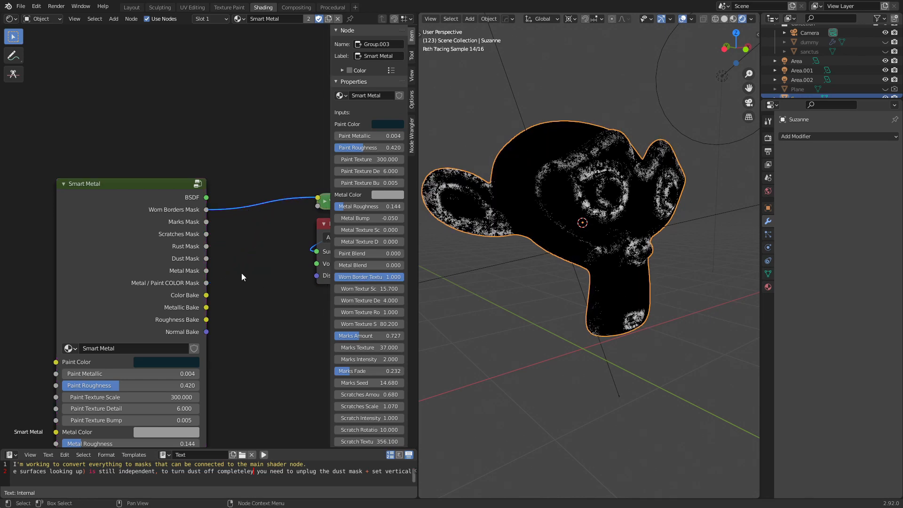
{"action": "scroll", "coordinate": [242, 272], "scroll_direction": "down", "scroll_amount": 1}
{"action": "middle_click_drag", "start_coordinate": [232, 337], "coordinate": [261, 255]}
{"action": "scroll", "coordinate": [174, 262], "scroll_direction": "down", "scroll_amount": 2}
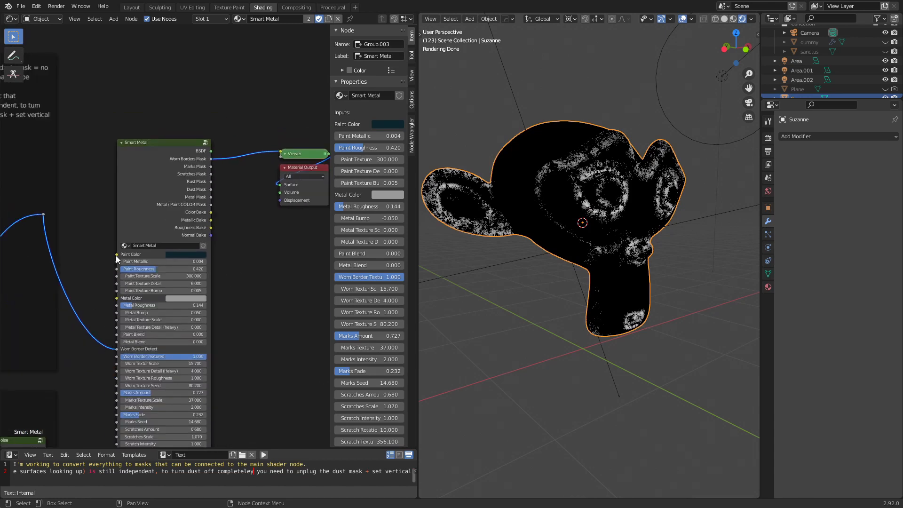
{"action": "middle_click_drag", "start_coordinate": [114, 257], "coordinate": [244, 240]}
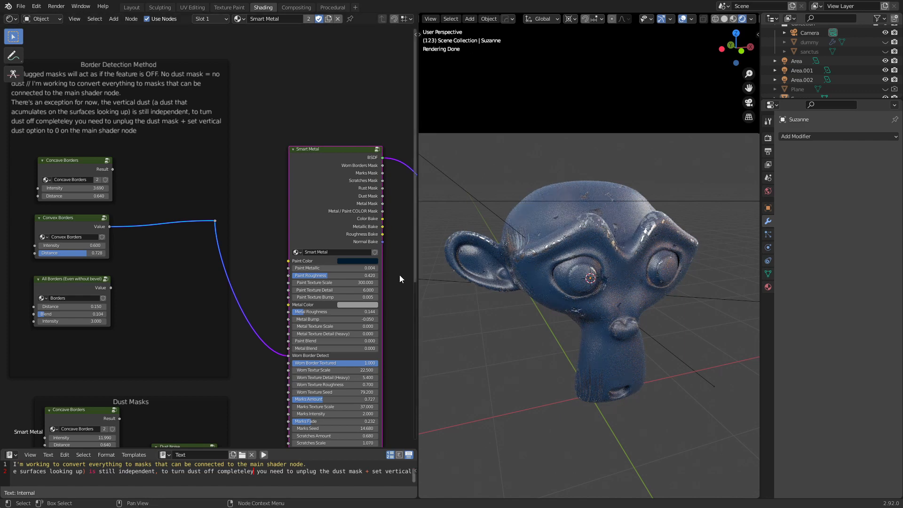
- Move the Material Output node farther away from the Smart Metal node to free space between them
{"action": "scroll", "coordinate": [399, 274], "scroll_direction": "down", "scroll_amount": 1}
{"action": "middle_click_drag", "start_coordinate": [387, 310], "coordinate": [284, 306]}
{"action": "left_click_drag", "start_coordinate": [328, 179], "coordinate": [388, 151]}
{"action": "scroll", "coordinate": [362, 251], "scroll_direction": "down", "scroll_amount": 1}
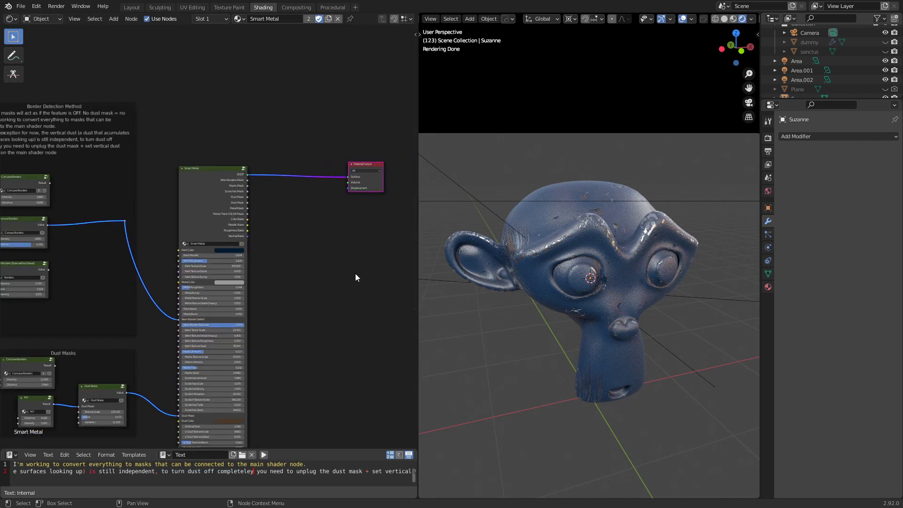
{"action": "middle_click_drag", "start_coordinate": [355, 273], "coordinate": [307, 303]}
{"action": "left_click_drag", "start_coordinate": [314, 194], "coordinate": [361, 191]}
- Open the Smart Metal node group and look over its internal node network
{"action": "scroll", "coordinate": [271, 269], "scroll_direction": "up", "scroll_amount": 1}
{"action": "scroll", "coordinate": [230, 265], "scroll_direction": "up", "scroll_amount": 1}
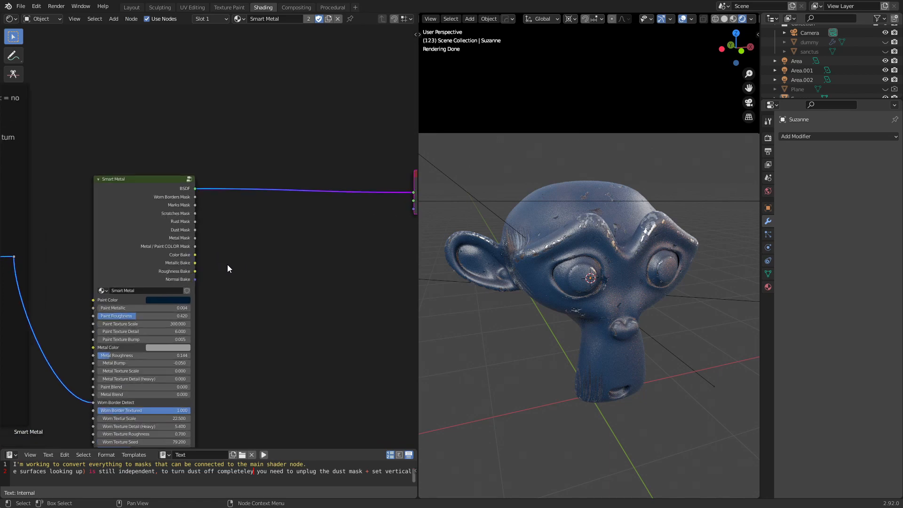
{"action": "left_click", "coordinate": [189, 179]}
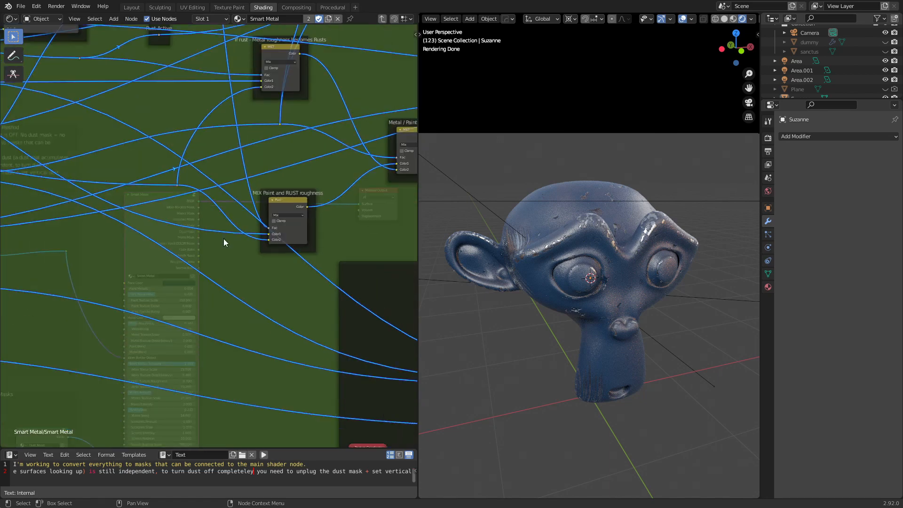
{"action": "scroll", "coordinate": [231, 317], "scroll_direction": "down", "scroll_amount": 3}
{"action": "middle_click_drag", "start_coordinate": [302, 291], "coordinate": [100, 287]}
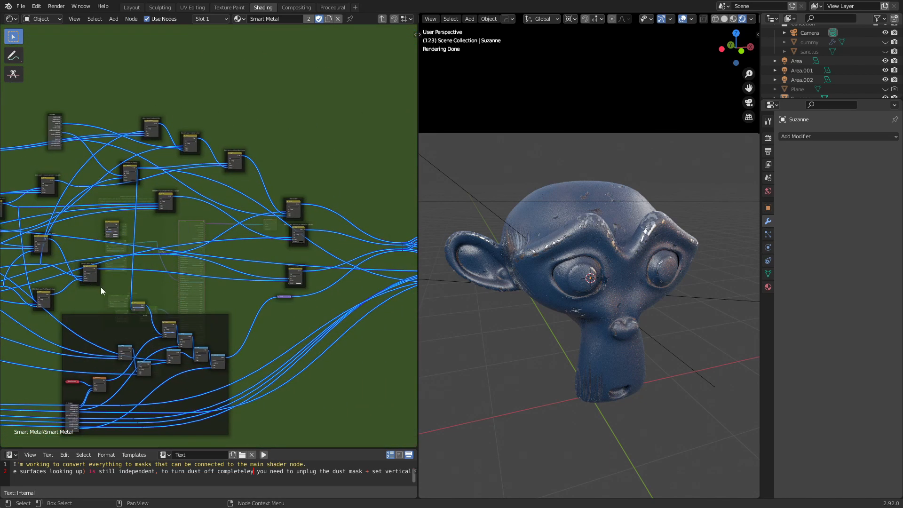
- Examine the Principled BSDF and the bake and mask links into the Group Output, then leave the Smart Metal group
{"action": "middle_click_drag", "start_coordinate": [409, 264], "coordinate": [232, 219]}
{"action": "scroll", "coordinate": [336, 256], "scroll_direction": "up", "scroll_amount": 4}
{"action": "scroll", "coordinate": [268, 228], "scroll_direction": "up", "scroll_amount": 1}
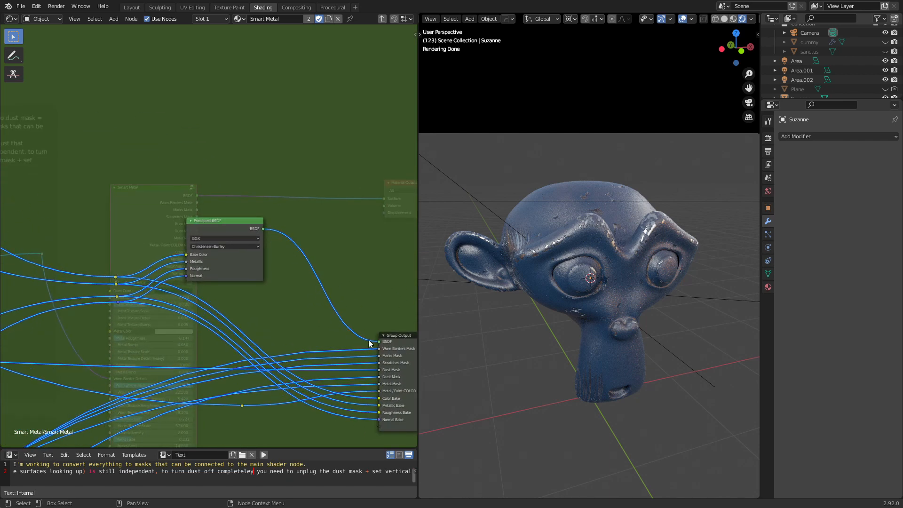
{"action": "middle_click_drag", "start_coordinate": [290, 297], "coordinate": [282, 200]}
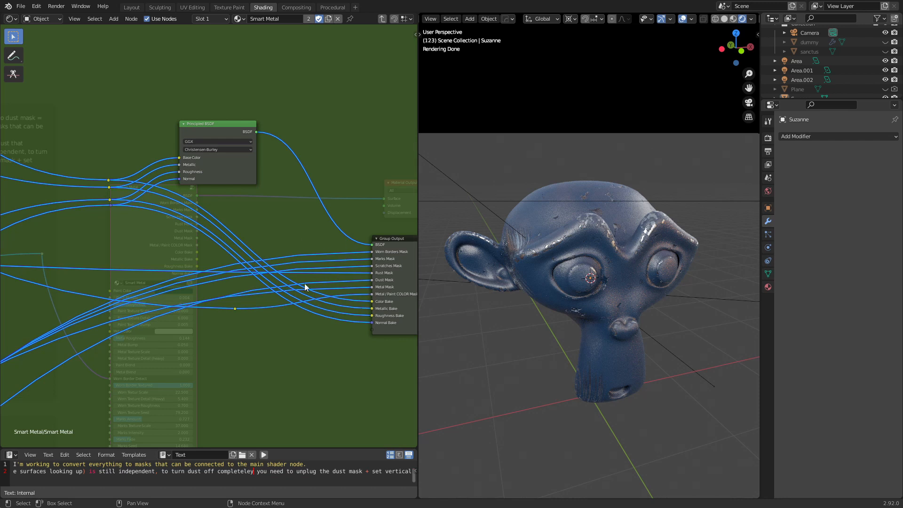
{"action": "middle_click_drag", "start_coordinate": [303, 283], "coordinate": [204, 279]}
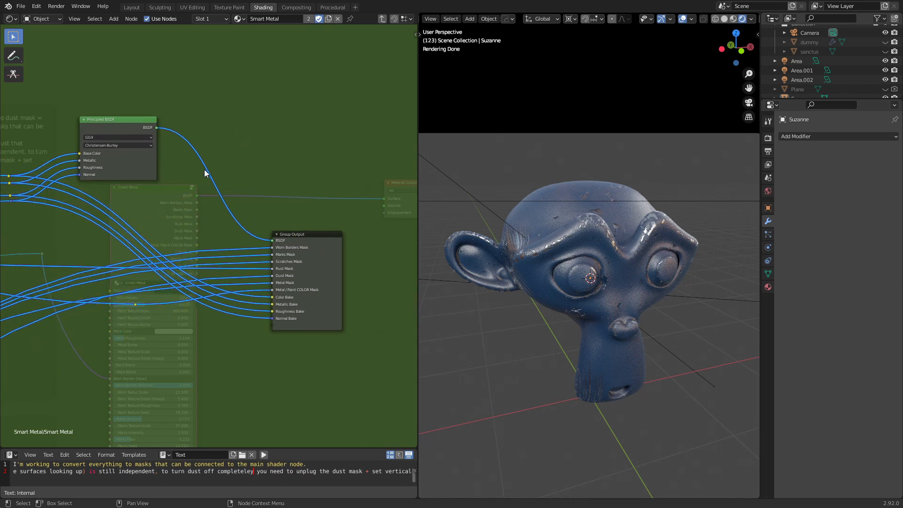
{"action": "middle_click_drag", "start_coordinate": [205, 171], "coordinate": [290, 199]}
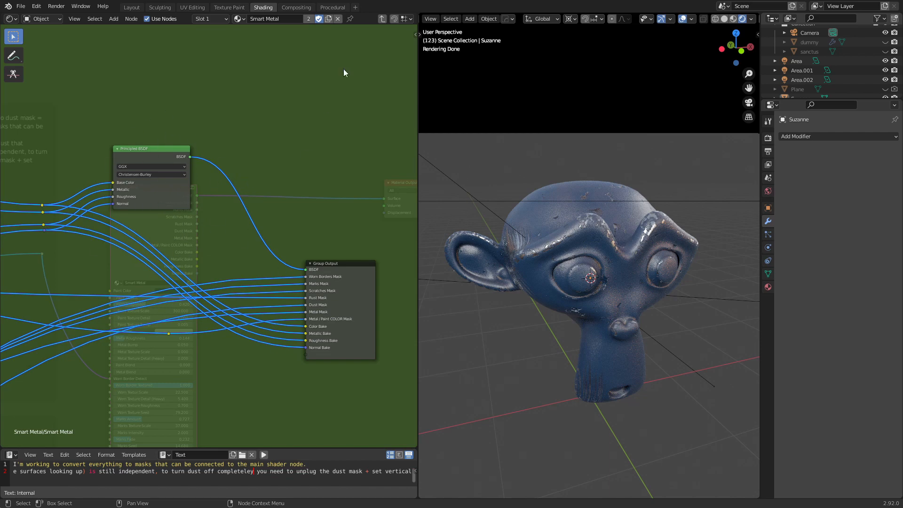
{"action": "left_click", "coordinate": [382, 19]}
- Move the Material Output node farther from Smart Metal and add a Principled BSDF node between them
{"action": "scroll", "coordinate": [227, 284], "scroll_direction": "down", "scroll_amount": 2}
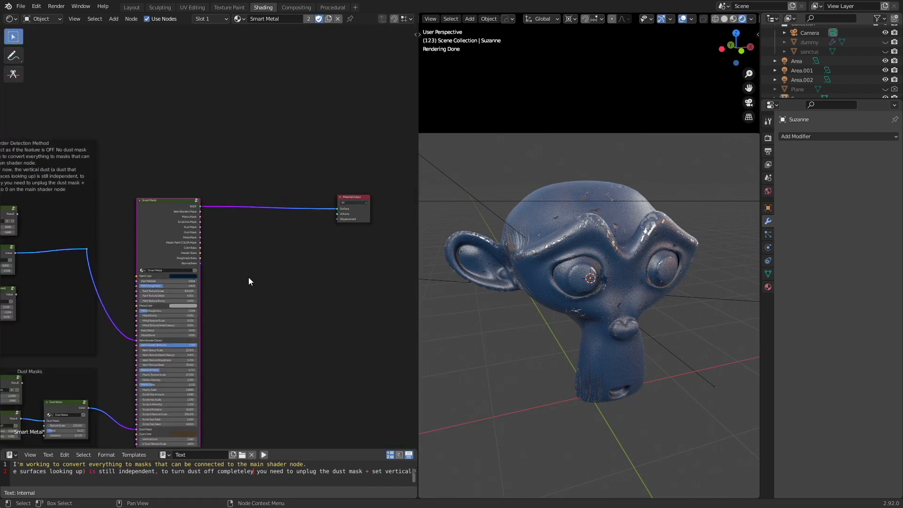
{"action": "left_click_drag", "start_coordinate": [317, 168], "coordinate": [382, 167]}
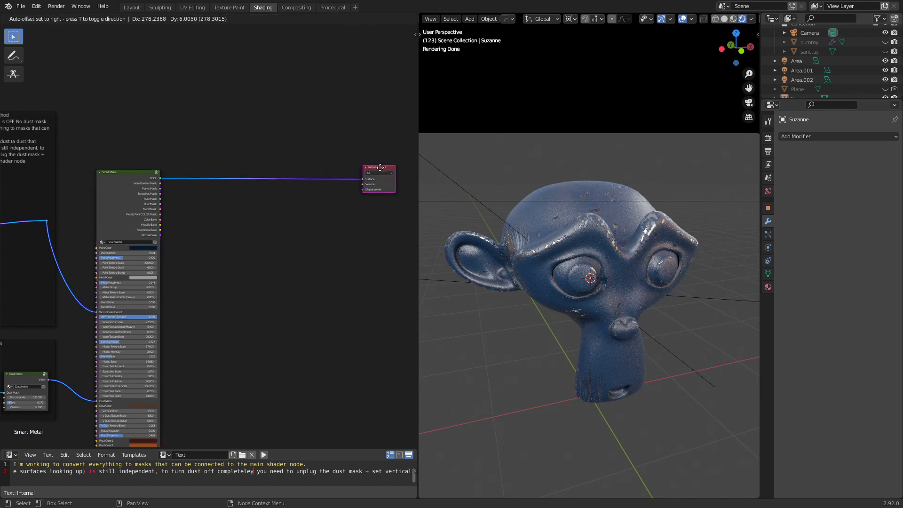
{"action": "key", "text": "shift+a"}
{"action": "left_click", "coordinate": [281, 230]}
{"action": "type", "text": "r"}
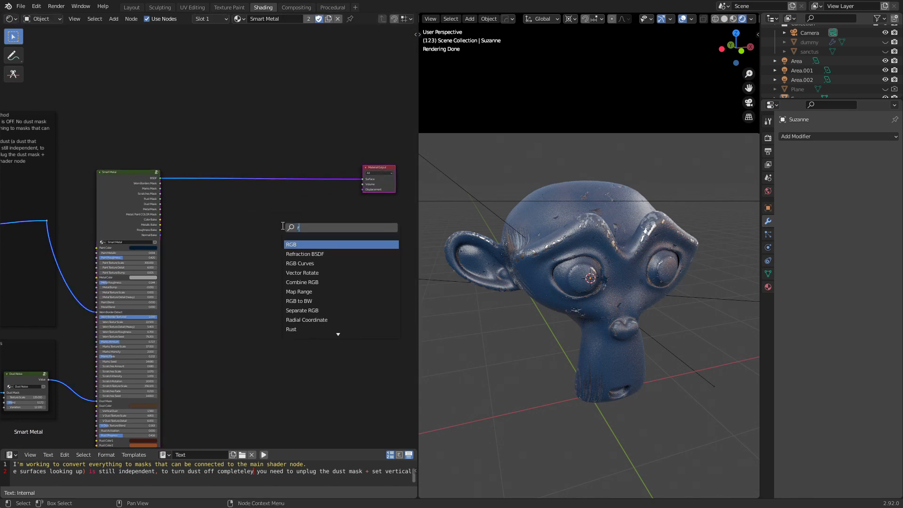
{"action": "key", "text": "BackSpace"}
{"action": "type", "text": "pr"}
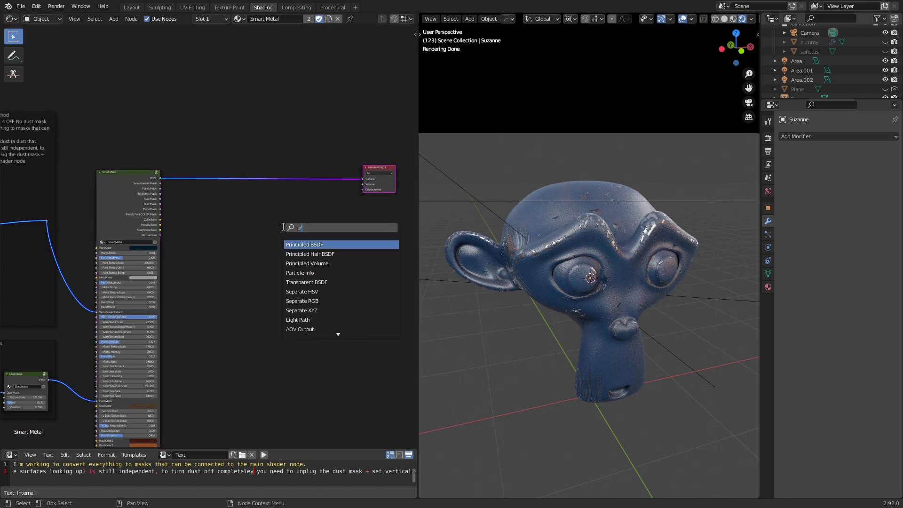
{"action": "left_click", "coordinate": [307, 244]}
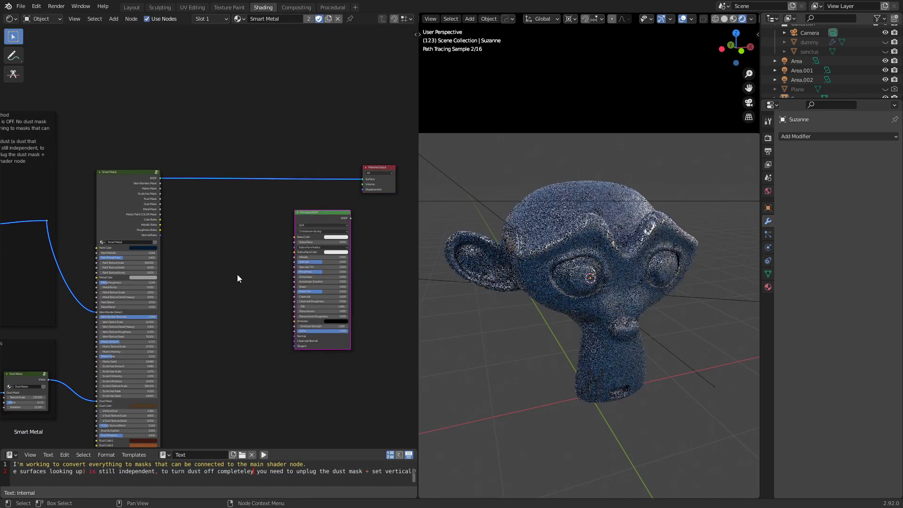
- Connect Smart Metal's Color, Metallic, Roughness and Normal Bake outputs to the Principled BSDF's Base Color, Metallic, Roughness and Normal inputs
{"action": "scroll", "coordinate": [190, 258], "scroll_direction": "up", "scroll_amount": 2}
{"action": "middle_click_drag", "start_coordinate": [232, 270], "coordinate": [158, 269]}
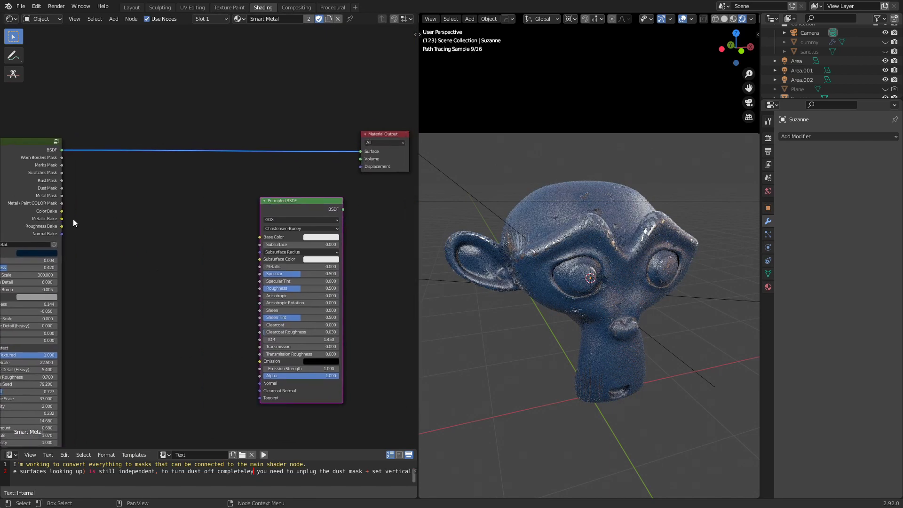
{"action": "left_click_drag", "start_coordinate": [62, 210], "coordinate": [259, 237]}
{"action": "left_click_drag", "start_coordinate": [62, 218], "coordinate": [260, 266]}
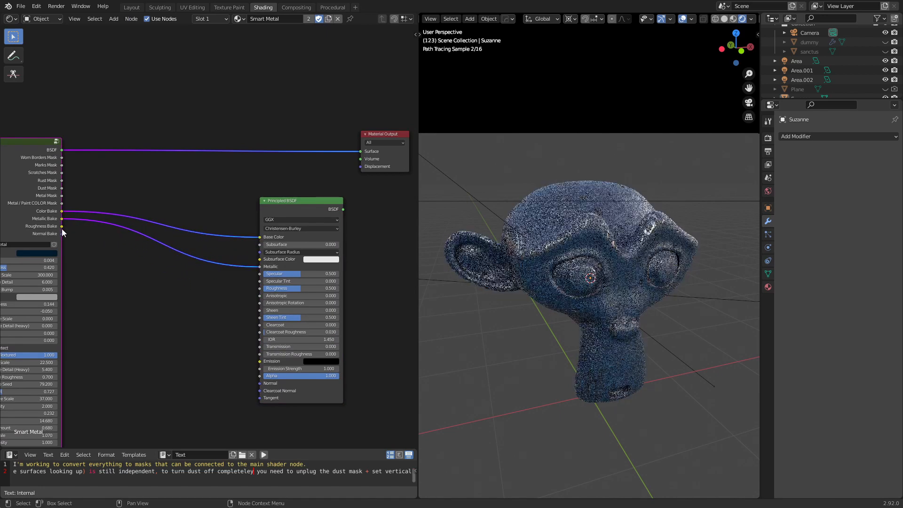
{"action": "left_click_drag", "start_coordinate": [62, 226], "coordinate": [258, 289]}
{"action": "left_click_drag", "start_coordinate": [62, 234], "coordinate": [260, 383]}
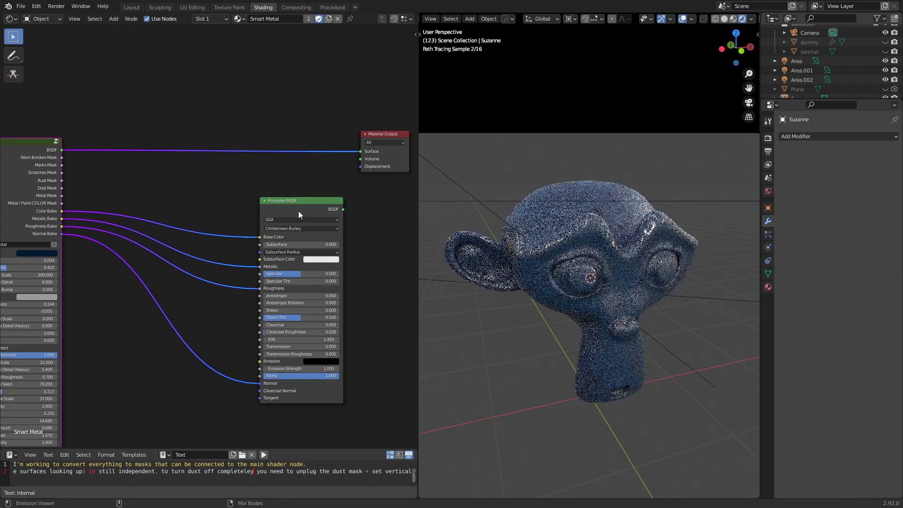
- Connect the Principled BSDF to the Material Output's Surface and move the shader node closer to the Material Output
{"action": "left_click", "coordinate": [298, 211], "text": "ctrl+shift"}
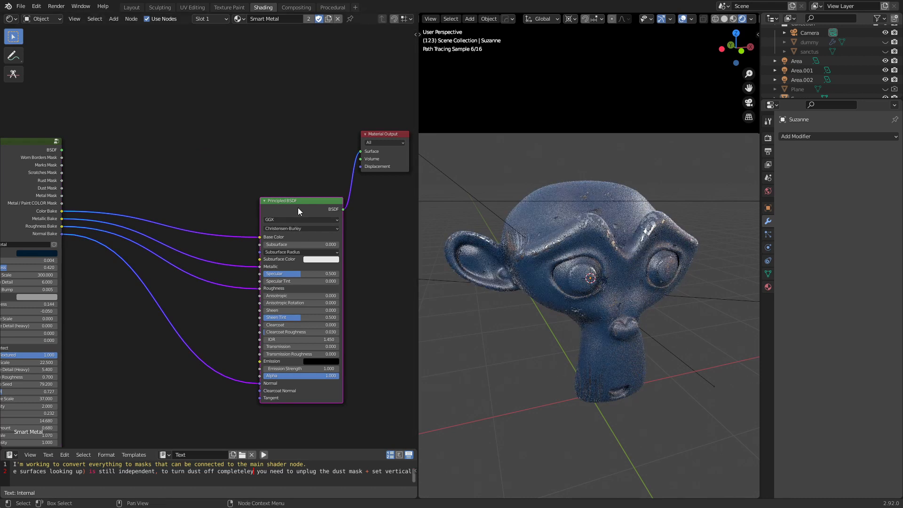
{"action": "scroll", "coordinate": [351, 97], "scroll_direction": "down", "scroll_amount": 3}
{"action": "key", "text": "g"}
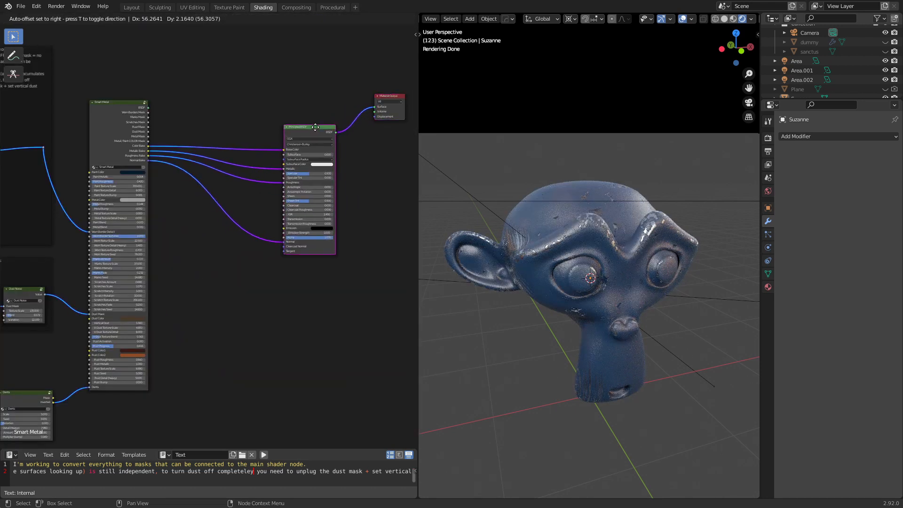
{"action": "left_click", "coordinate": [335, 124]}
- Select the monkey, check its unwrapped UV layout in the UV Editing workspace, and return to the Shading workspace
{"action": "left_click", "coordinate": [588, 212]}
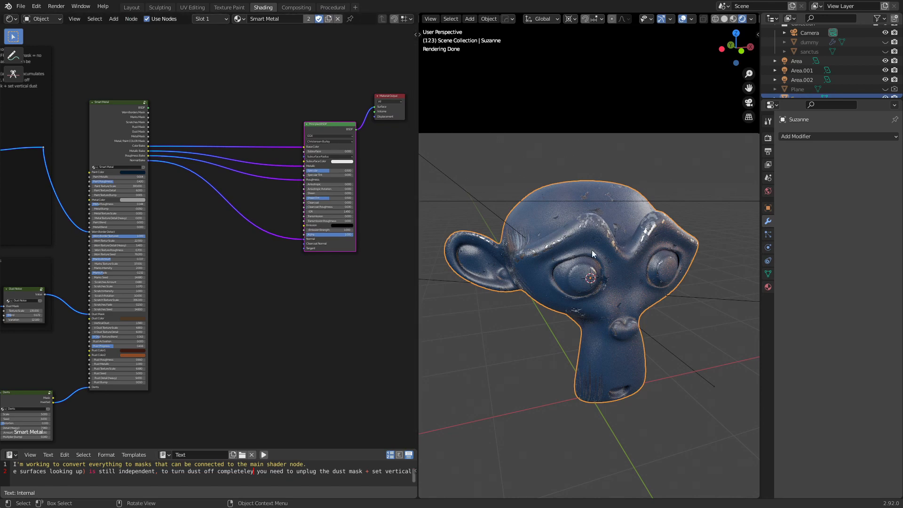
{"action": "left_click", "coordinate": [187, 8]}
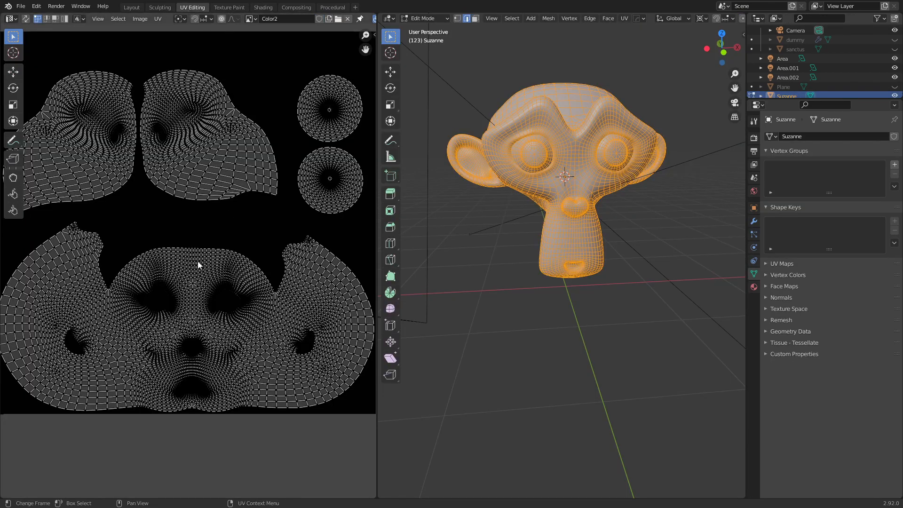
{"action": "scroll", "coordinate": [193, 248], "scroll_direction": "down", "scroll_amount": 2}
{"action": "scroll", "coordinate": [193, 196], "scroll_direction": "up", "scroll_amount": 2}
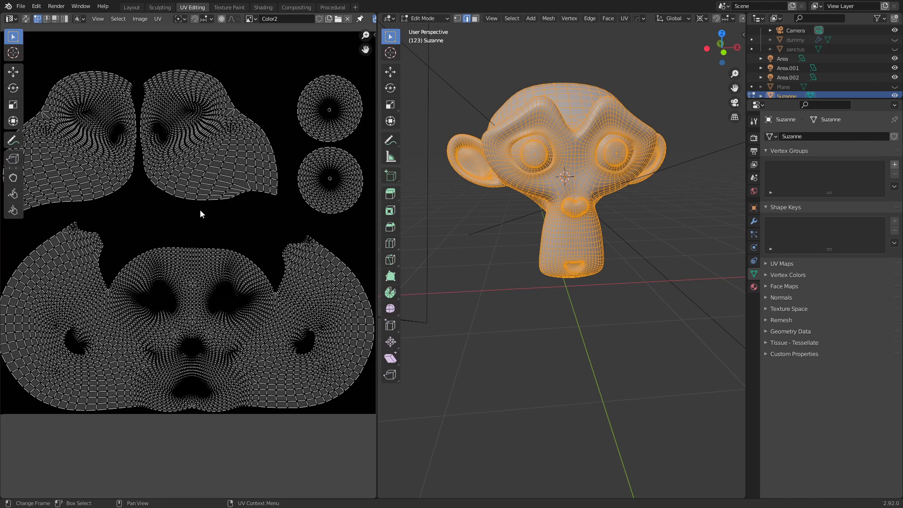
{"action": "left_click", "coordinate": [262, 8]}
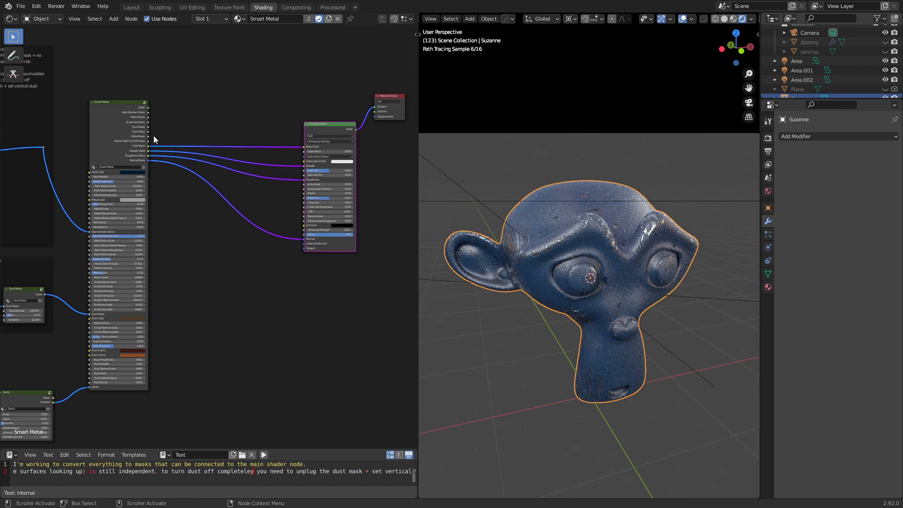
- Split the node editor area, turn the upper part into a UV Editor, and widen the 3D viewport
{"action": "left_click_drag", "start_coordinate": [3, 17], "coordinate": [61, 165]}
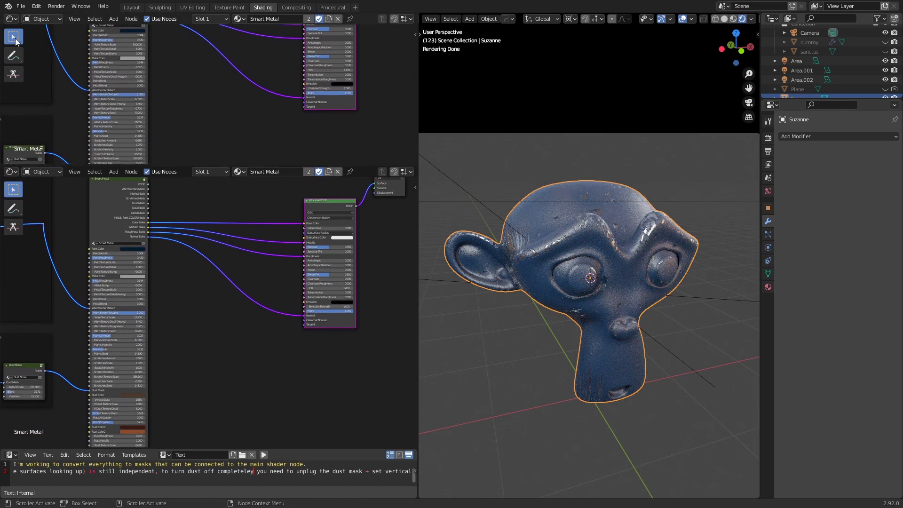
{"action": "left_click", "coordinate": [11, 19]}
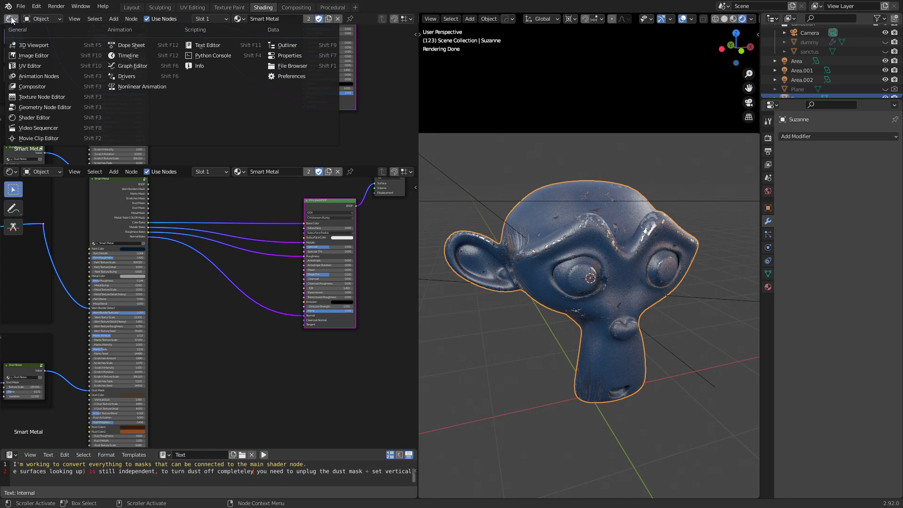
{"action": "left_click", "coordinate": [32, 66]}
{"action": "middle_click_drag", "start_coordinate": [301, 92], "coordinate": [183, 91]}
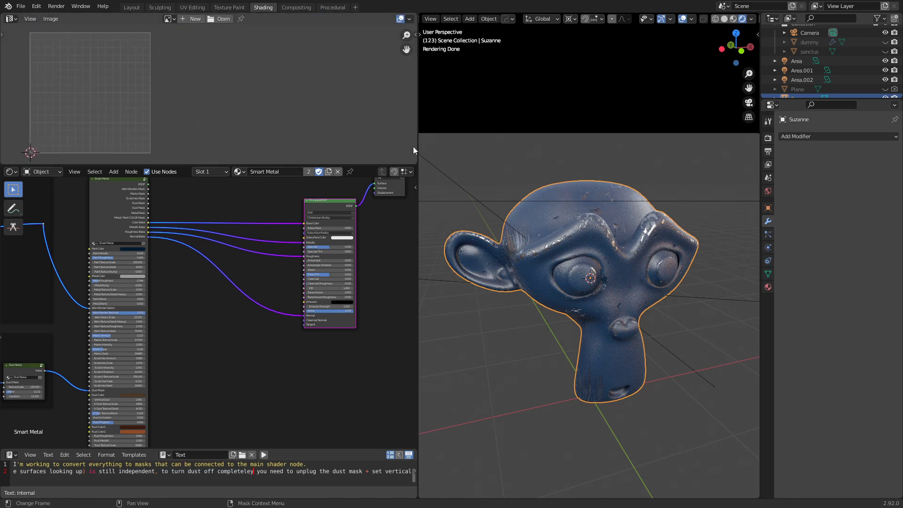
{"action": "left_click_drag", "start_coordinate": [417, 147], "coordinate": [308, 156]}
{"action": "scroll", "coordinate": [197, 331], "scroll_direction": "down", "scroll_amount": 3}
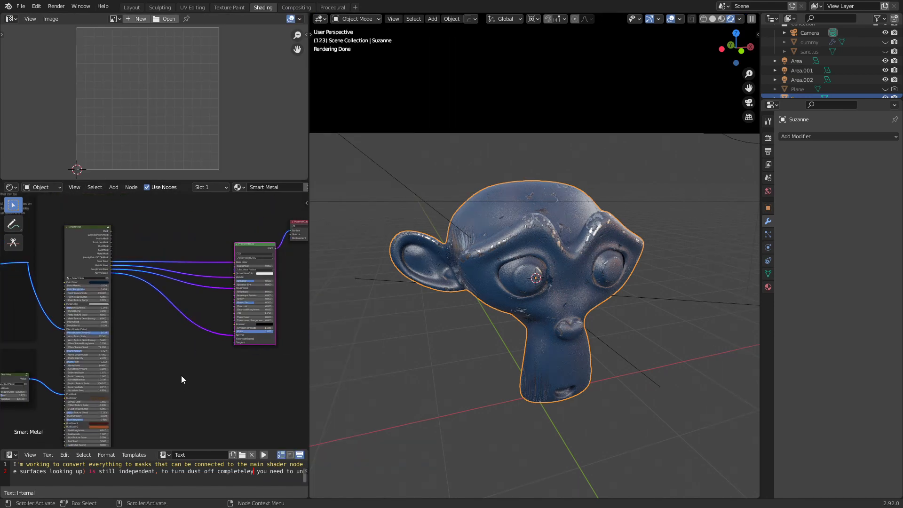
- Add an Image Texture node in the empty space beside the Smart Metal node
{"action": "middle_click_drag", "start_coordinate": [186, 389], "coordinate": [202, 335]}
{"action": "scroll", "coordinate": [202, 334], "scroll_direction": "up", "scroll_amount": 5}
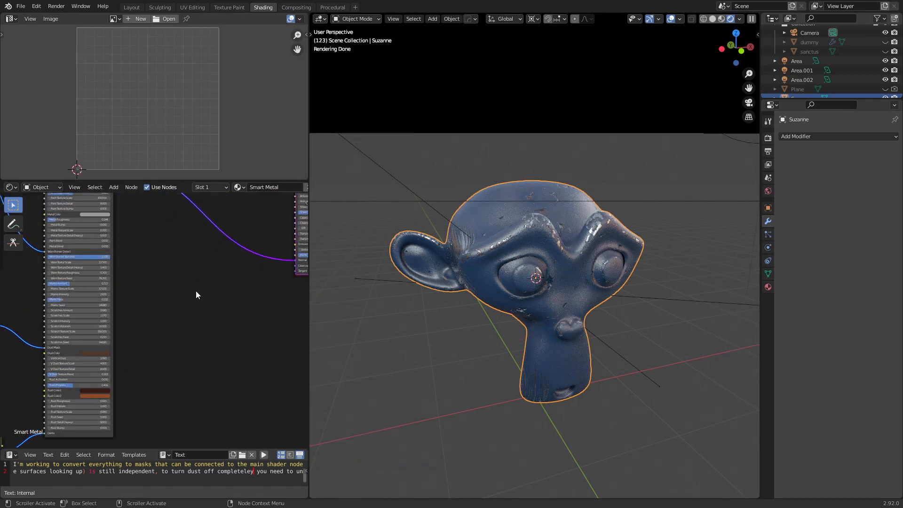
{"action": "key", "text": "shift+a"}
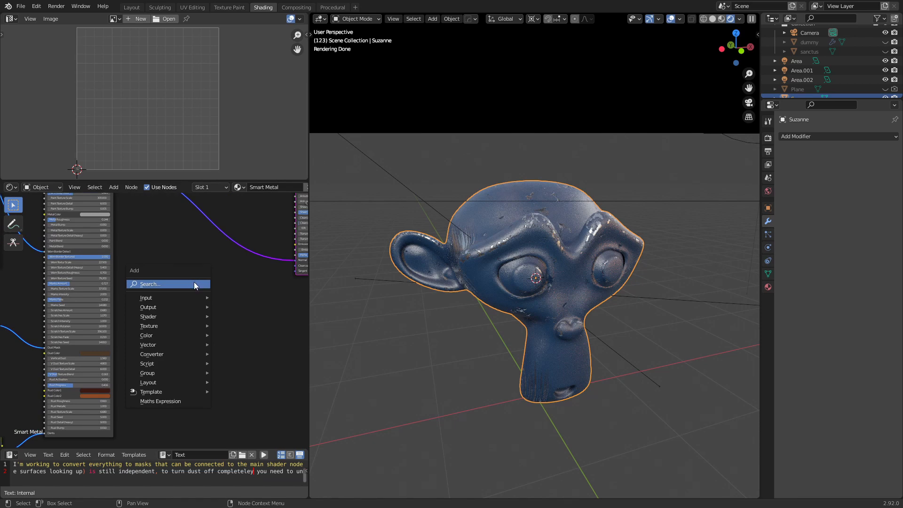
{"action": "left_click", "coordinate": [193, 284]}
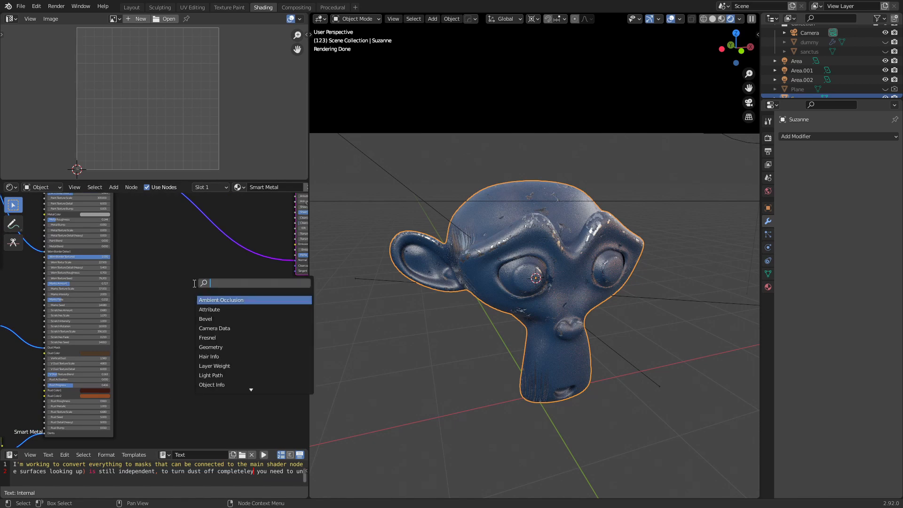
{"action": "type", "text": "te"}
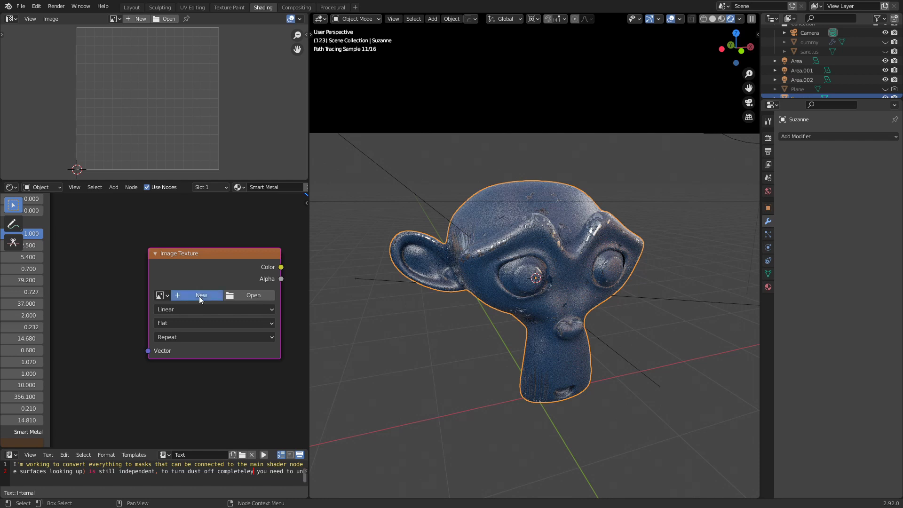
- Create a new blank 1024 x 1024 px image named color, without alpha, in the Image Texture node
{"action": "left_click", "coordinate": [199, 295]}
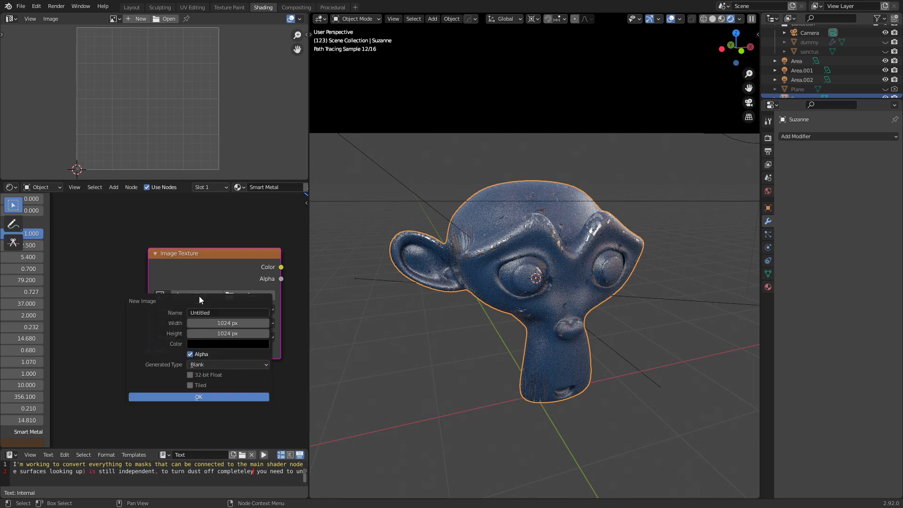
{"action": "left_click", "coordinate": [215, 313]}
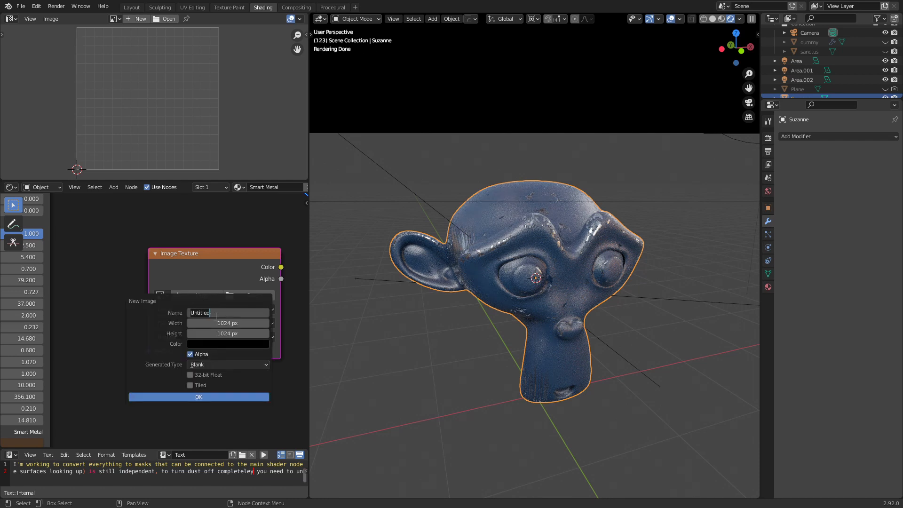
{"action": "type", "text": "color"}
{"action": "key", "text": "Return"}
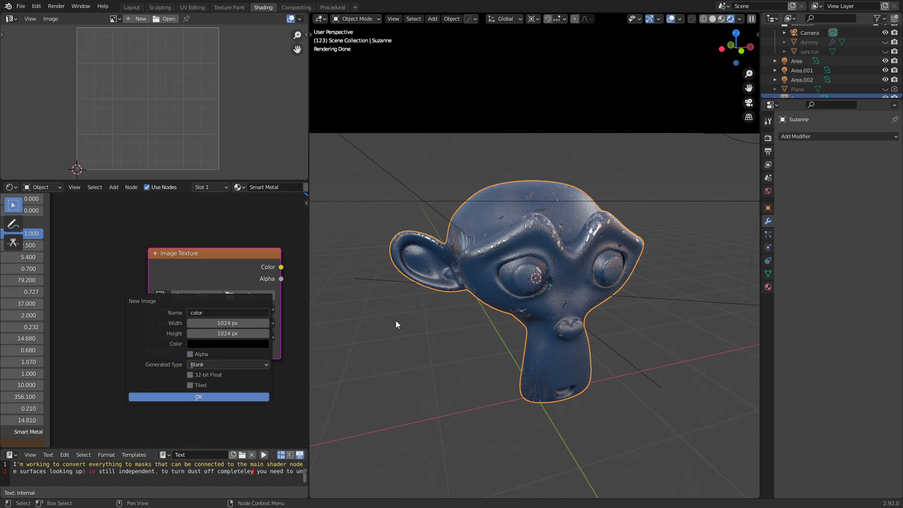
{"action": "left_click", "coordinate": [221, 399]}
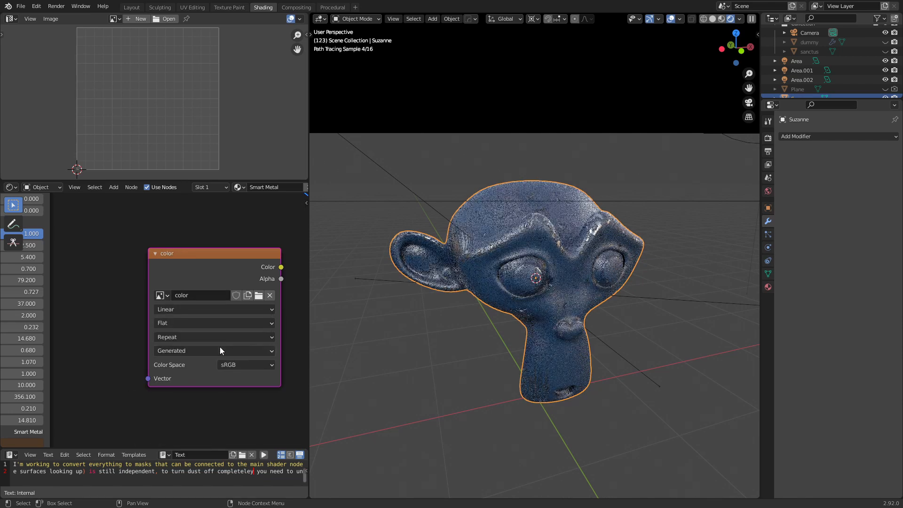
- Open the render bake settings and set the bake type to Diffuse
{"action": "scroll", "coordinate": [198, 371], "scroll_direction": "up", "scroll_amount": 2}
{"action": "middle_click_drag", "start_coordinate": [215, 404], "coordinate": [134, 399]}
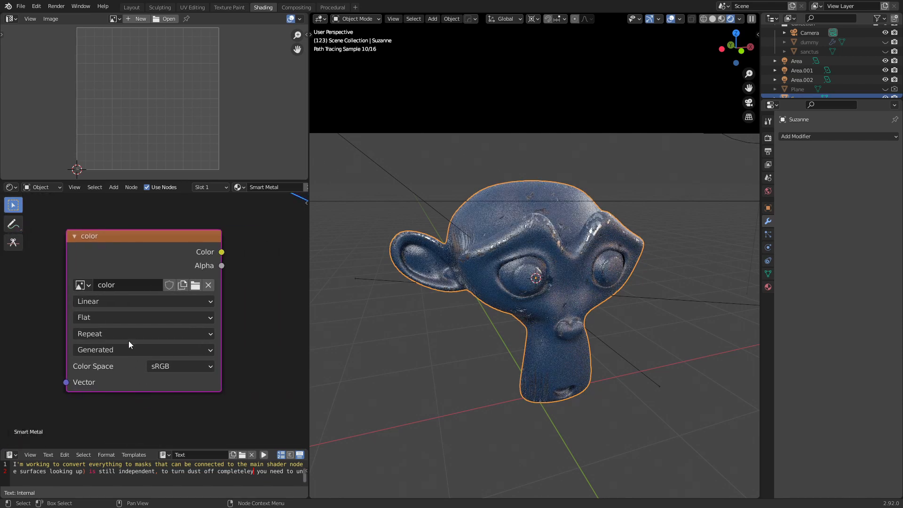
{"action": "scroll", "coordinate": [143, 277], "scroll_direction": "down", "scroll_amount": 7}
{"action": "scroll", "coordinate": [187, 274], "scroll_direction": "down", "scroll_amount": 5}
{"action": "middle_click_drag", "start_coordinate": [187, 256], "coordinate": [201, 285]}
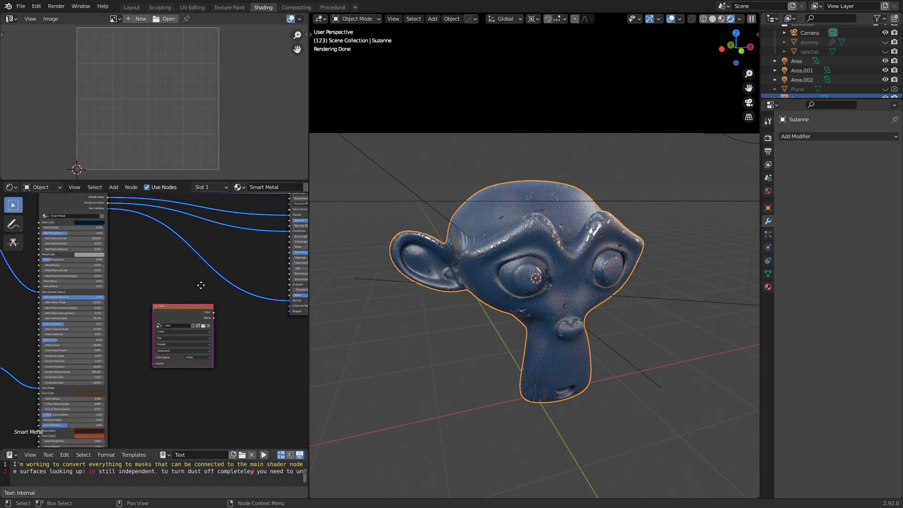
{"action": "left_click", "coordinate": [767, 139]}
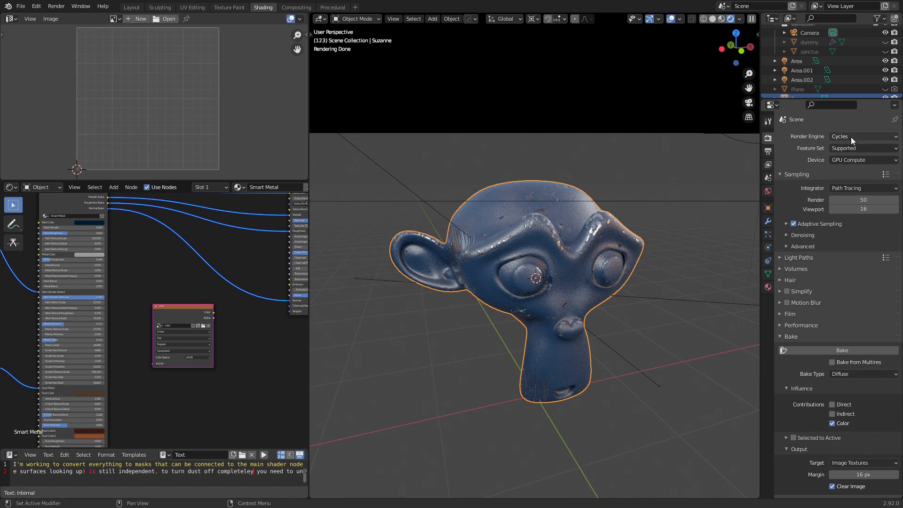
{"action": "scroll", "coordinate": [826, 324], "scroll_direction": "down", "scroll_amount": 2}
{"action": "left_click", "coordinate": [849, 344]}
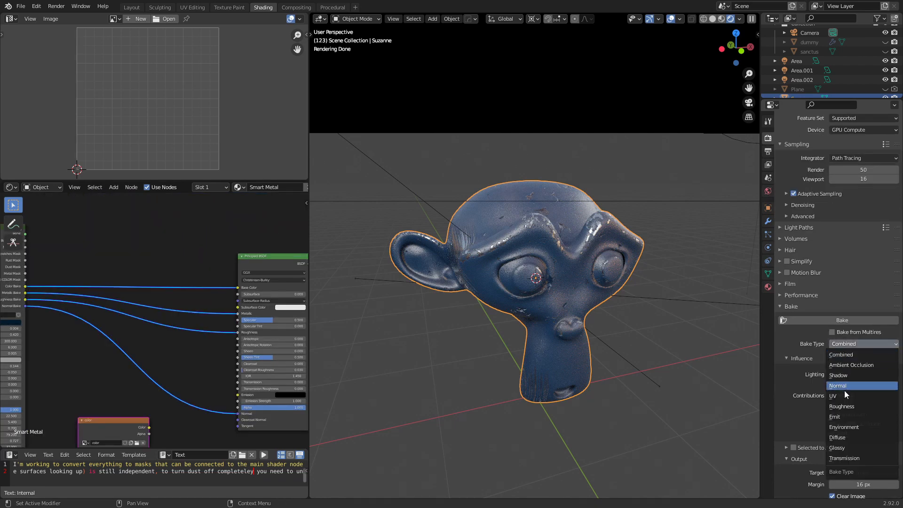
{"action": "left_click", "coordinate": [846, 437]}
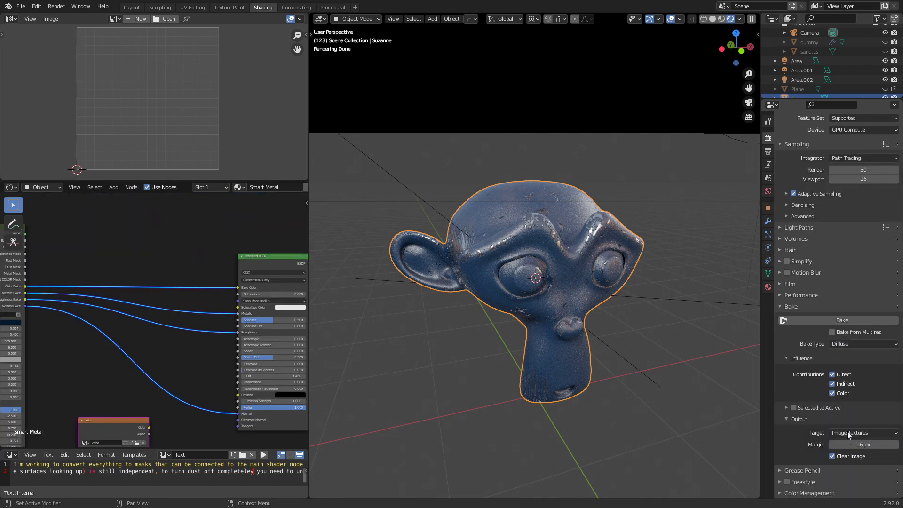
- Exclude direct and indirect light from the Diffuse bake contributions, keeping only Color
{"action": "left_click", "coordinate": [832, 383]}
{"action": "left_click", "coordinate": [831, 383]}
{"action": "left_click", "coordinate": [831, 374]}
- Disconnect the Smart Metal group's metallic output from the Metallic input of the Principled BSDF
{"action": "middle_click_drag", "start_coordinate": [234, 241], "coordinate": [170, 238]}
{"action": "scroll", "coordinate": [153, 253], "scroll_direction": "up", "scroll_amount": 3}
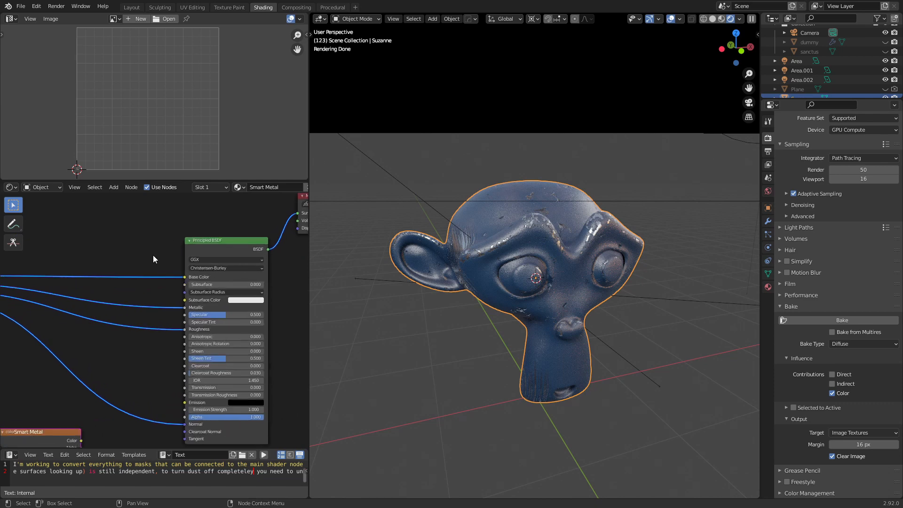
{"action": "scroll", "coordinate": [160, 258], "scroll_direction": "down", "scroll_amount": 4}
{"action": "scroll", "coordinate": [167, 268], "scroll_direction": "up", "scroll_amount": 2}
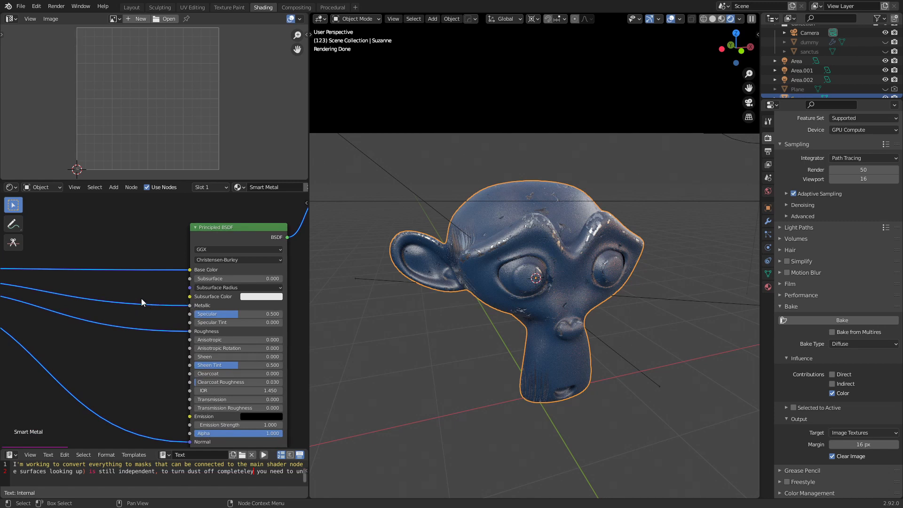
{"action": "scroll", "coordinate": [147, 285], "scroll_direction": "down", "scroll_amount": 1}
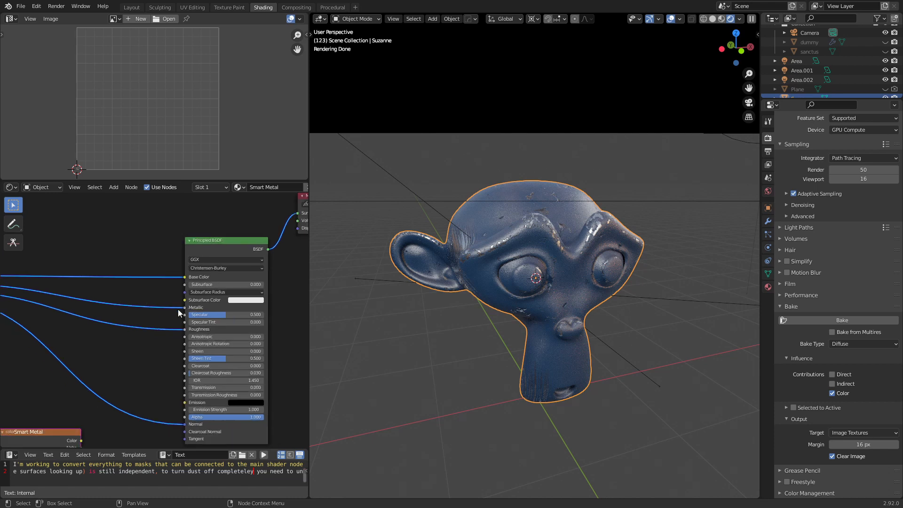
{"action": "scroll", "coordinate": [190, 295], "scroll_direction": "up", "scroll_amount": 1}
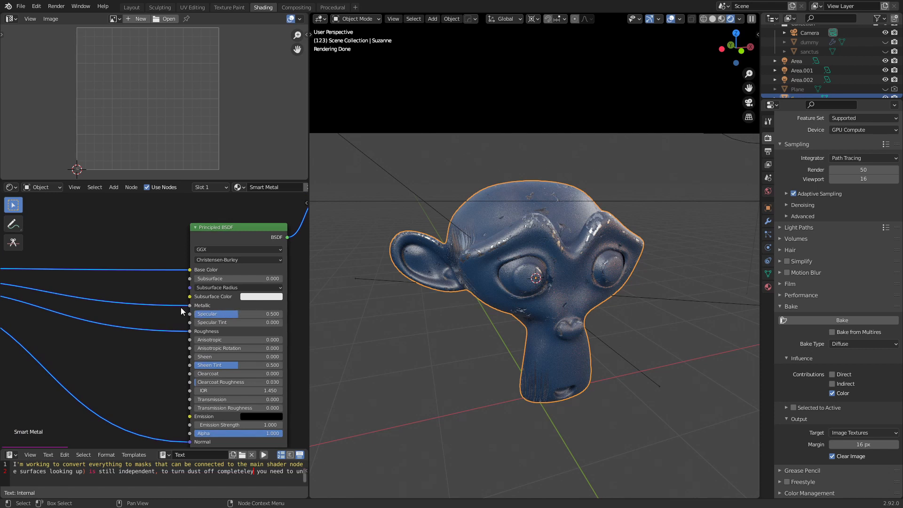
{"action": "scroll", "coordinate": [185, 308], "scroll_direction": "down", "scroll_amount": 3}
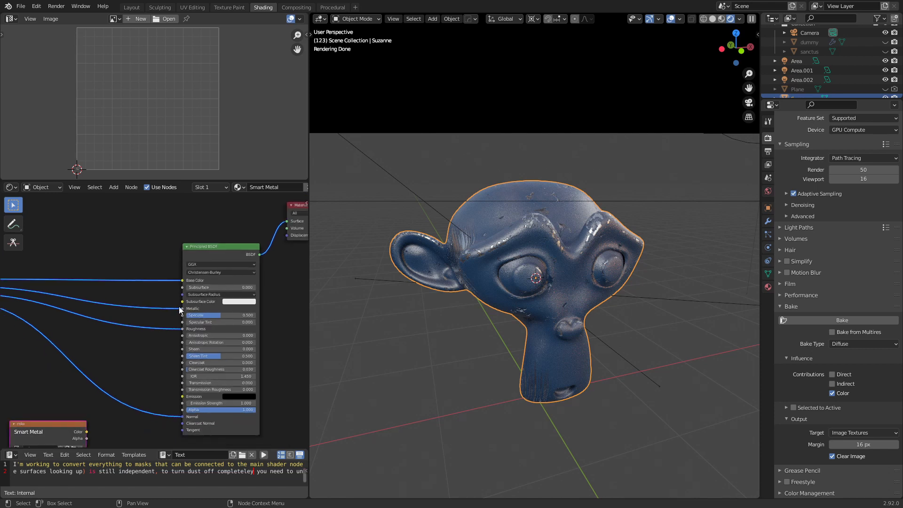
{"action": "middle_click_drag", "start_coordinate": [150, 298], "coordinate": [205, 310]}
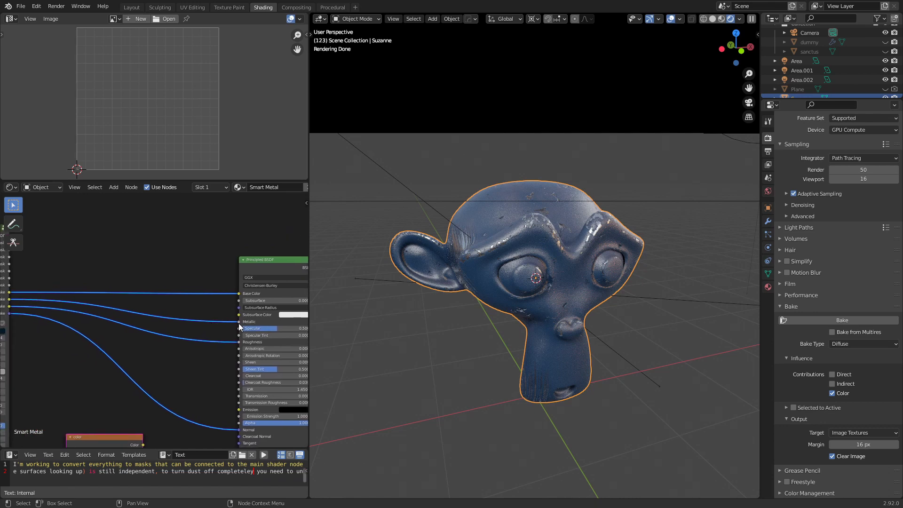
{"action": "left_click_drag", "start_coordinate": [239, 323], "coordinate": [206, 316]}
{"action": "middle_click_drag", "start_coordinate": [218, 319], "coordinate": [142, 316]}
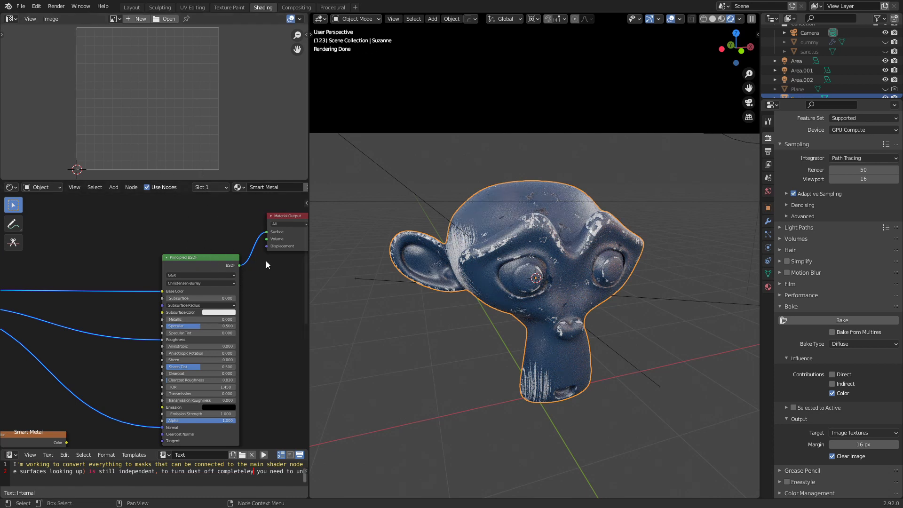
- Select the color Image Texture node as the bake target and reposition it slightly
{"action": "scroll", "coordinate": [175, 345], "scroll_direction": "down", "scroll_amount": 1}
{"action": "middle_click_drag", "start_coordinate": [134, 373], "coordinate": [201, 251]}
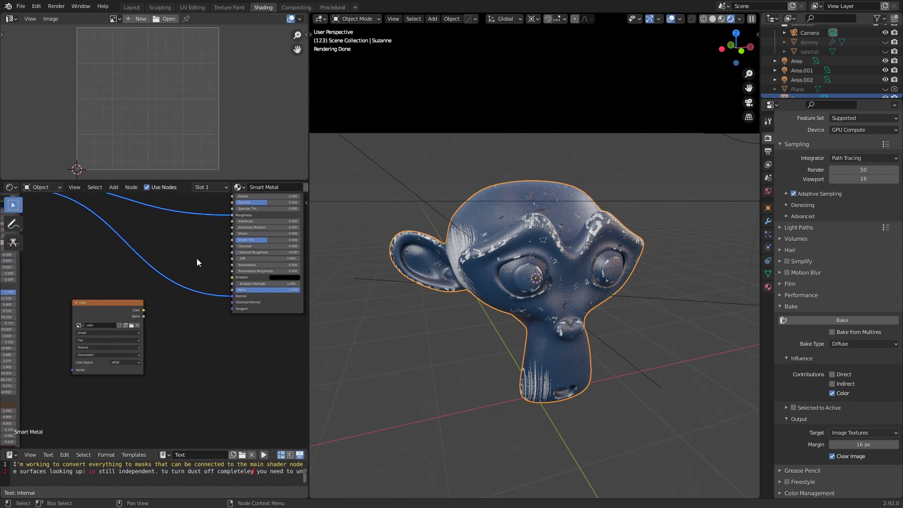
{"action": "scroll", "coordinate": [153, 324], "scroll_direction": "up", "scroll_amount": 2}
{"action": "middle_click_drag", "start_coordinate": [180, 344], "coordinate": [236, 355]}
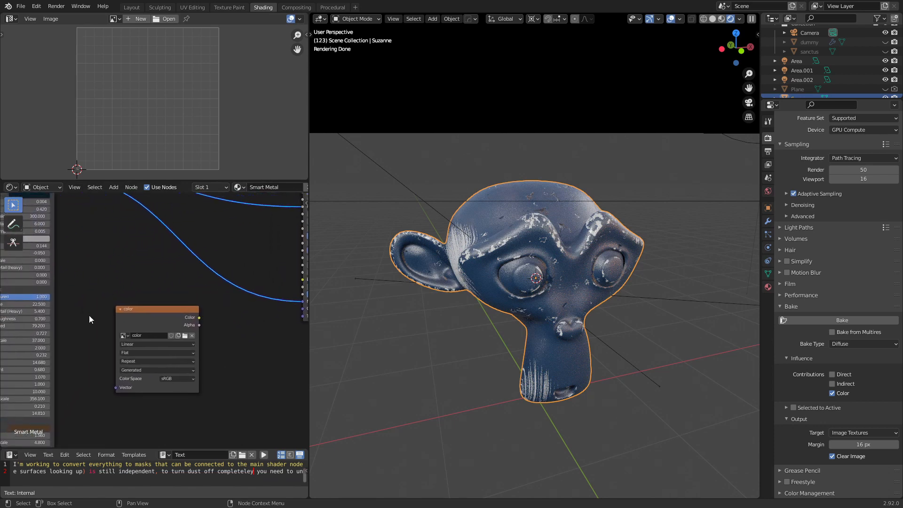
{"action": "scroll", "coordinate": [207, 288], "scroll_direction": "down", "scroll_amount": 2}
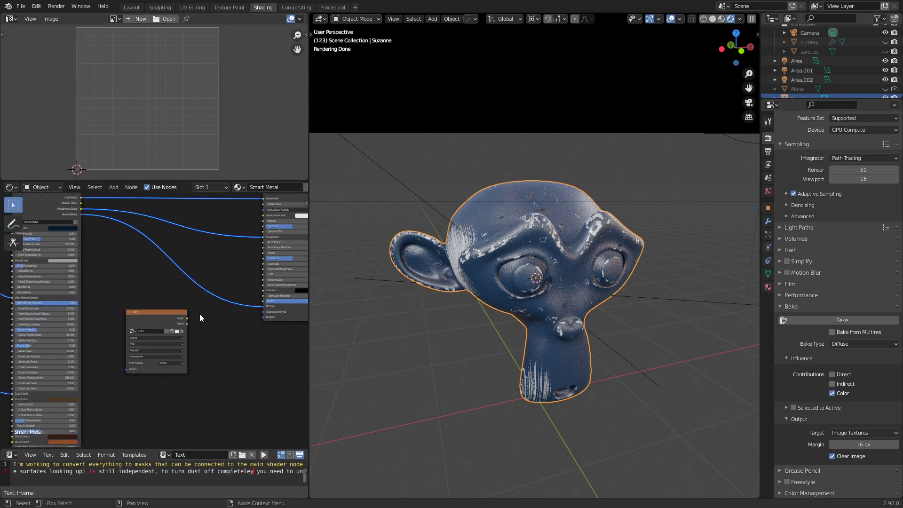
{"action": "middle_click_drag", "start_coordinate": [185, 284], "coordinate": [174, 300]}
{"action": "scroll", "coordinate": [180, 317], "scroll_direction": "up", "scroll_amount": 1}
{"action": "left_click_drag", "start_coordinate": [151, 334], "coordinate": [156, 317]}
{"action": "scroll", "coordinate": [174, 318], "scroll_direction": "down", "scroll_amount": 1}
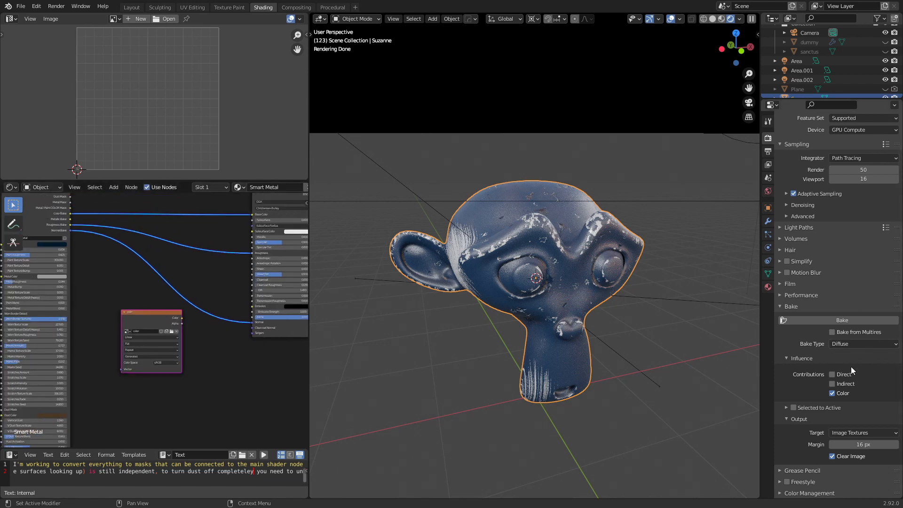
- Start the diffuse color bake and display the color image in the UV Editor
{"action": "scroll", "coordinate": [157, 318], "scroll_direction": "up", "scroll_amount": 1}
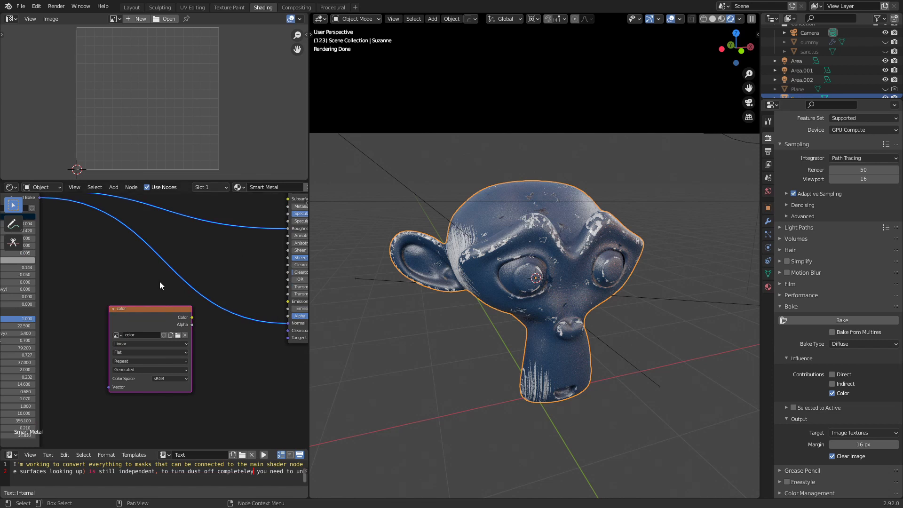
{"action": "scroll", "coordinate": [156, 318], "scroll_direction": "up", "scroll_amount": 1}
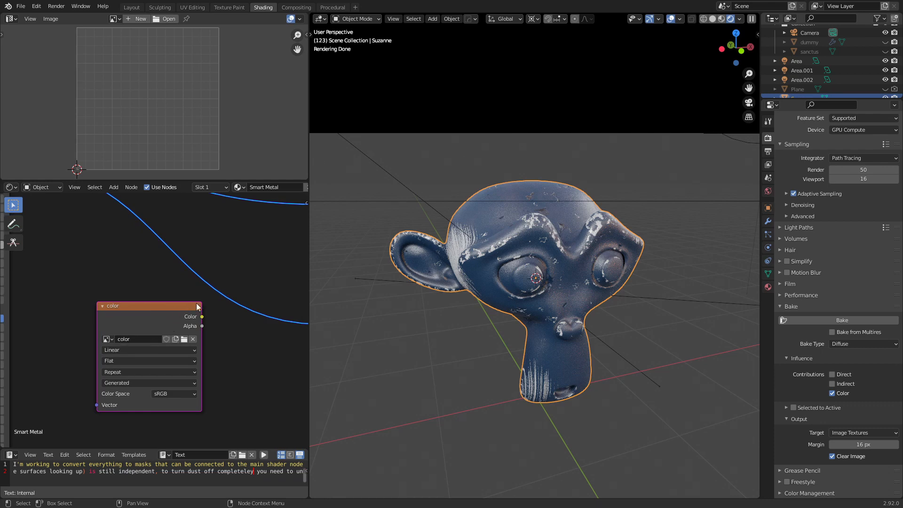
{"action": "scroll", "coordinate": [807, 362], "scroll_direction": "up", "scroll_amount": 1}
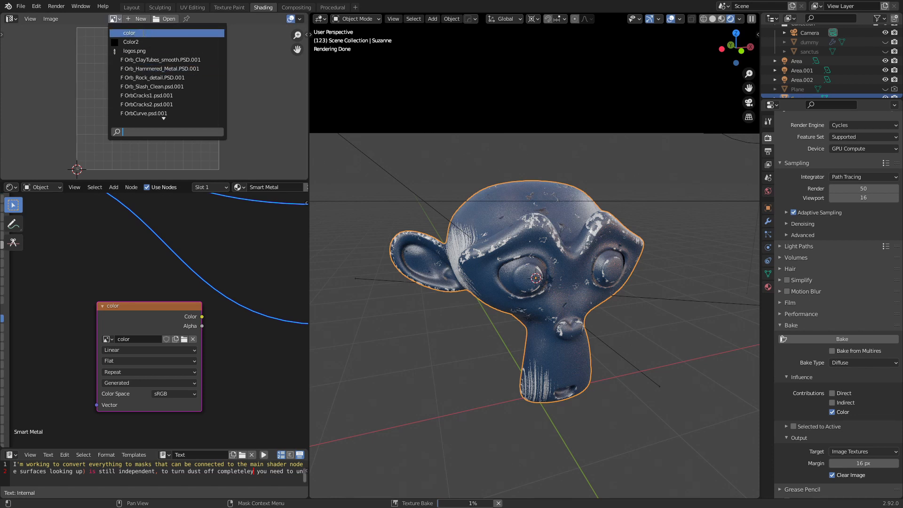
{"action": "left_click", "coordinate": [143, 33]}
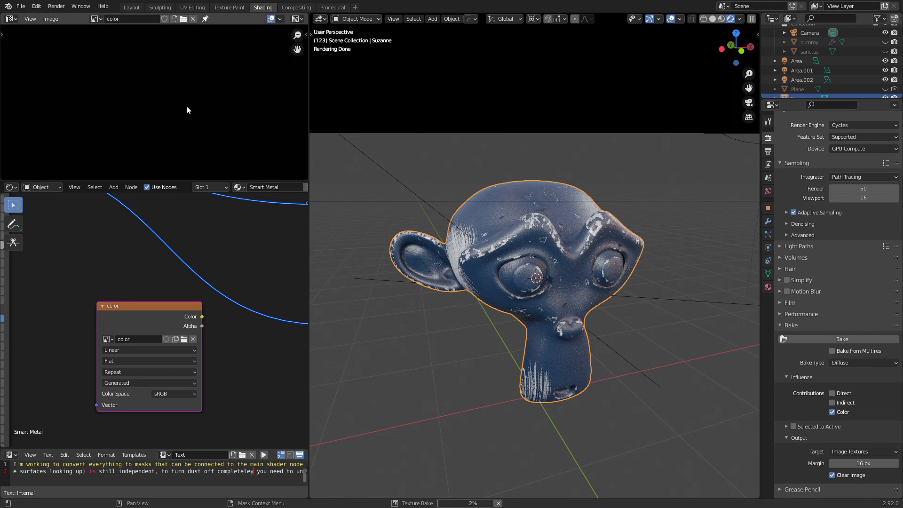
{"action": "scroll", "coordinate": [187, 100], "scroll_direction": "down", "scroll_amount": 3}
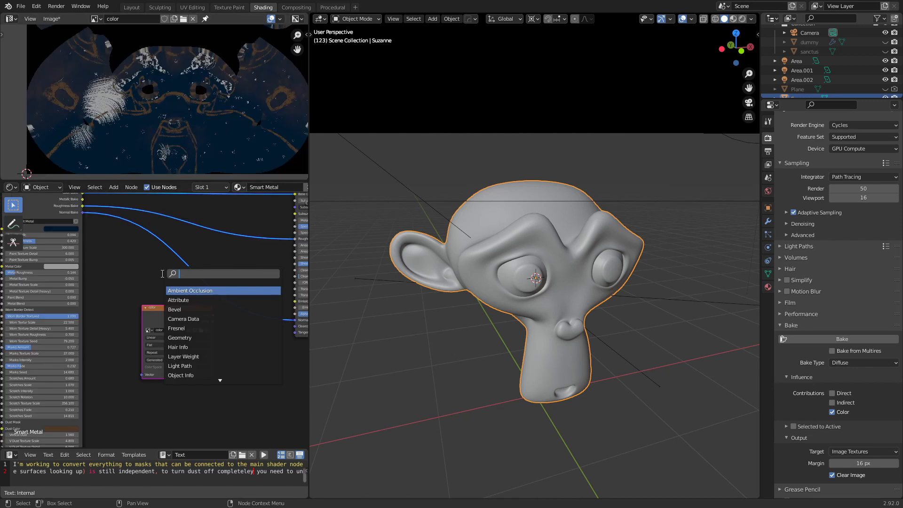
- Add a Texture Coordinate node beside the color image node and connect its UV output to the image's Vector input
{"action": "type", "text": "tex"}
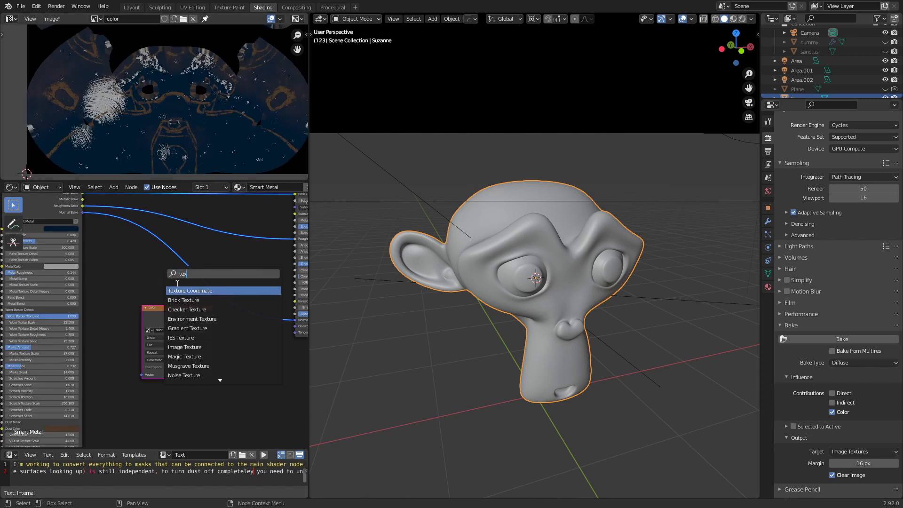
{"action": "left_click", "coordinate": [188, 291]}
{"action": "left_click", "coordinate": [127, 319]}
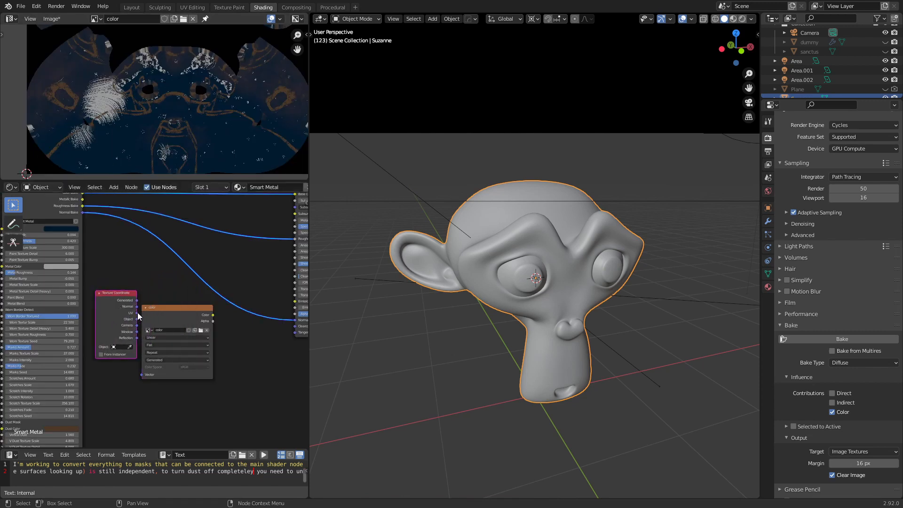
{"action": "left_click_drag", "start_coordinate": [138, 313], "coordinate": [142, 374]}
{"action": "left_click_drag", "start_coordinate": [192, 316], "coordinate": [204, 317]}
- Connect the color image's Color output to the Principled BSDF's Base Color and switch the viewport to rendered shading
{"action": "middle_click_drag", "start_coordinate": [249, 253], "coordinate": [190, 302]}
{"action": "scroll", "coordinate": [190, 303], "scroll_direction": "down", "scroll_amount": 3}
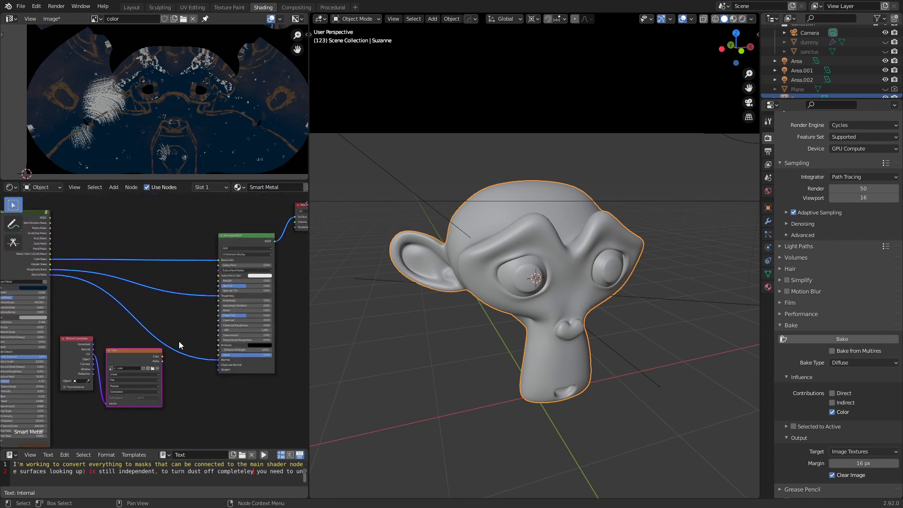
{"action": "left_click_drag", "start_coordinate": [162, 357], "coordinate": [218, 260]}
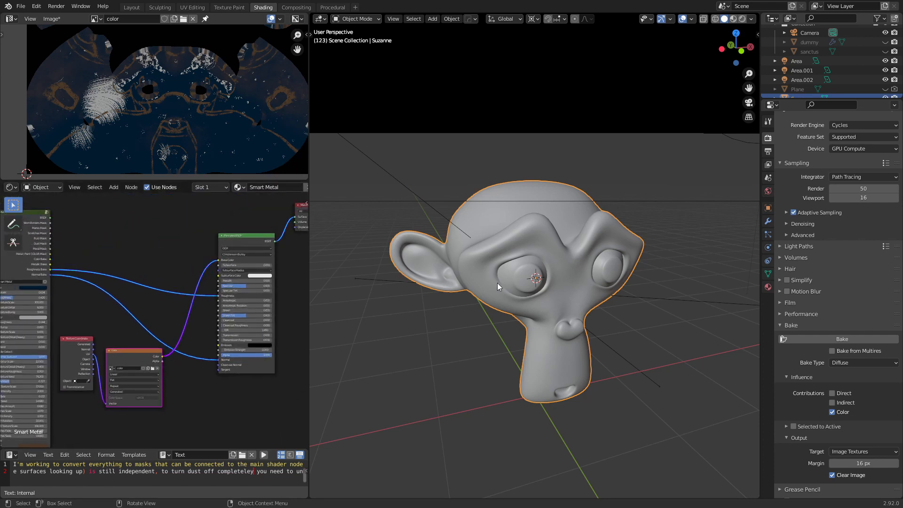
{"action": "left_click", "coordinate": [742, 19]}
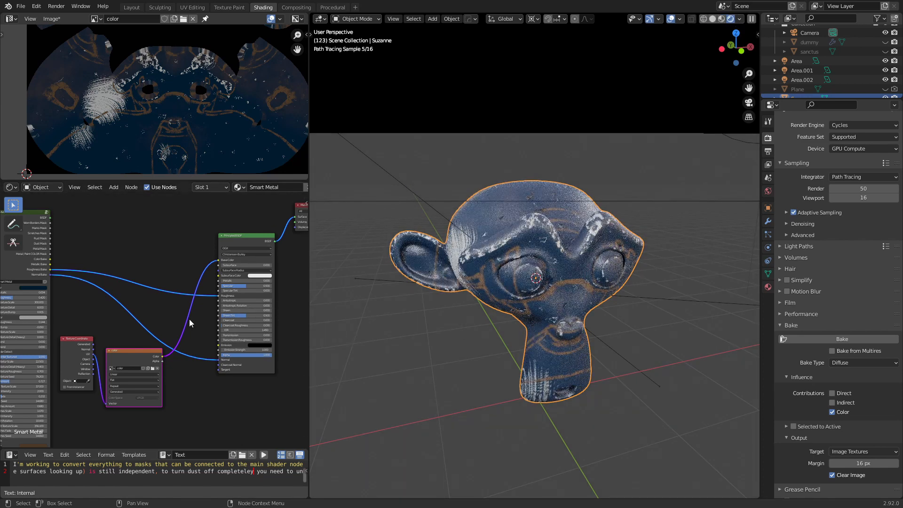
- Link the color image directly to the Material Output's Surface input and view the monkey up close
{"action": "left_click_drag", "start_coordinate": [218, 260], "coordinate": [295, 216]}
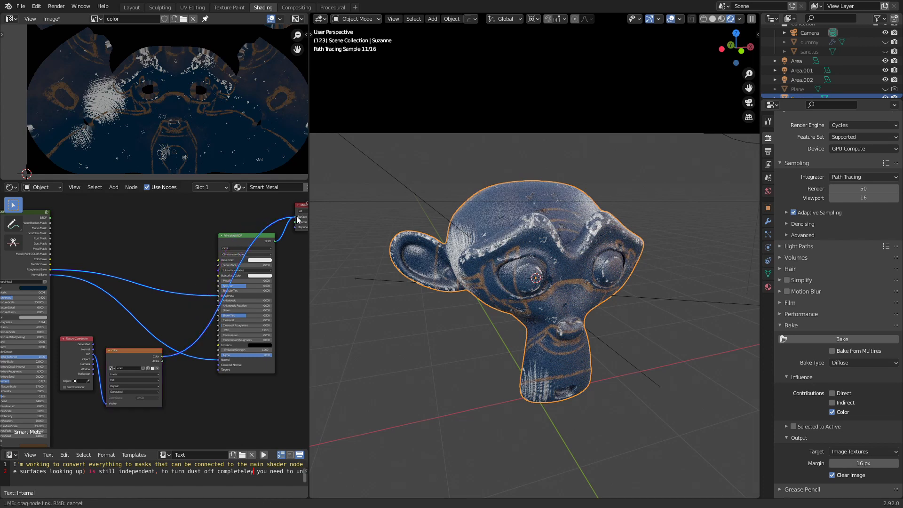
{"action": "middle_click_drag", "start_coordinate": [597, 323], "coordinate": [578, 310]}
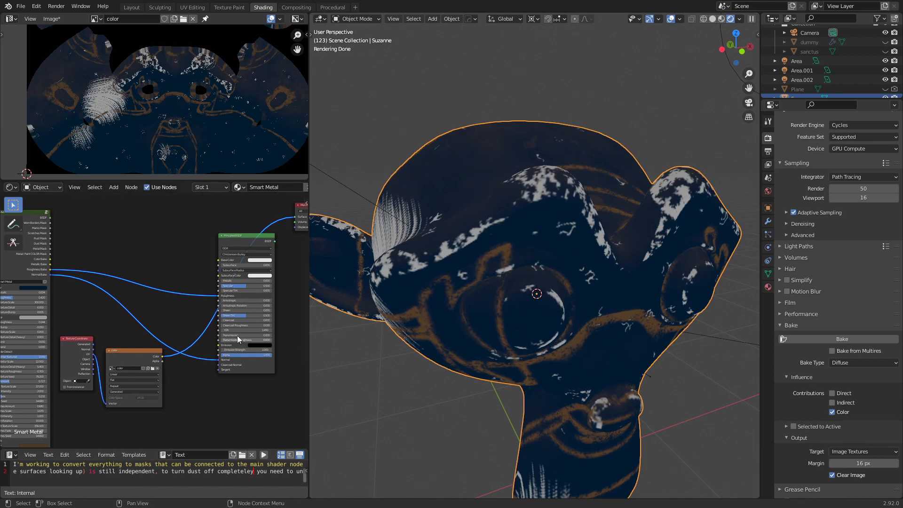
- Examine the Smart Metal dust settings, the Dust Masks nodes and the baked dust lines across the monkey's face
{"action": "scroll", "coordinate": [202, 359], "scroll_direction": "down", "scroll_amount": 4}
{"action": "middle_click_drag", "start_coordinate": [164, 383], "coordinate": [261, 292]}
{"action": "scroll", "coordinate": [190, 347], "scroll_direction": "up", "scroll_amount": 6}
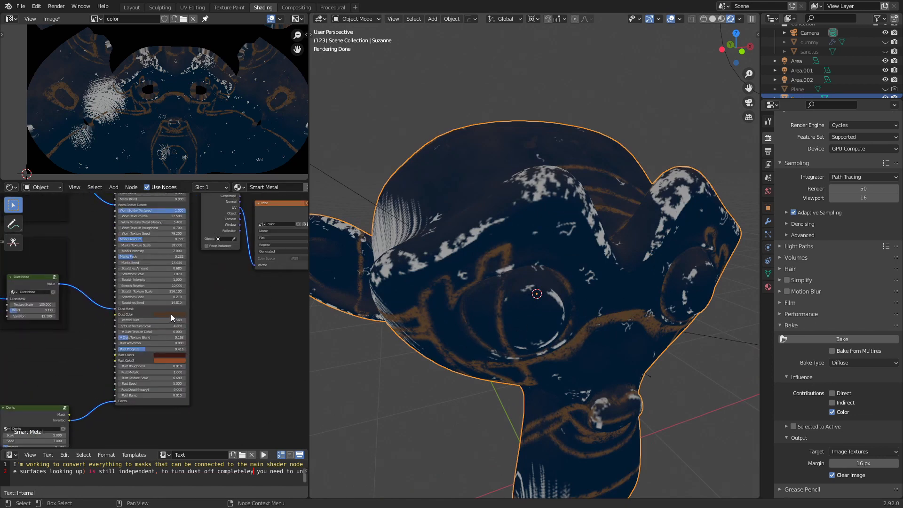
{"action": "scroll", "coordinate": [216, 338], "scroll_direction": "down", "scroll_amount": 1}
{"action": "scroll", "coordinate": [517, 331], "scroll_direction": "down", "scroll_amount": 3}
{"action": "mouse_move", "coordinate": [530, 348]}
{"action": "middle_mouse_down"}
{"action": "mouse_move", "coordinate": [515, 323]}
{"action": "mouse_move", "coordinate": [512, 268]}
{"action": "middle_mouse_up"}
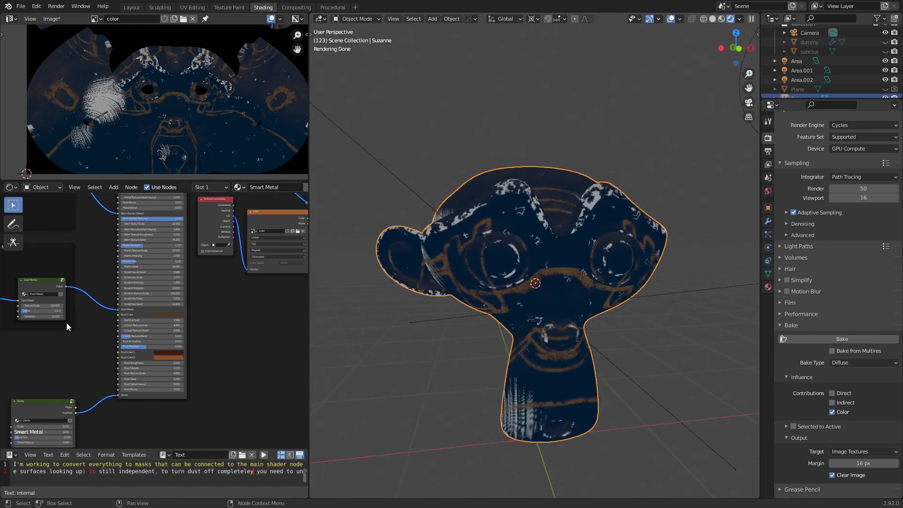
{"action": "middle_click_drag", "start_coordinate": [73, 353], "coordinate": [190, 349]}
{"action": "scroll", "coordinate": [177, 345], "scroll_direction": "up", "scroll_amount": 8}
{"action": "middle_click_drag", "start_coordinate": [100, 338], "coordinate": [178, 362]}
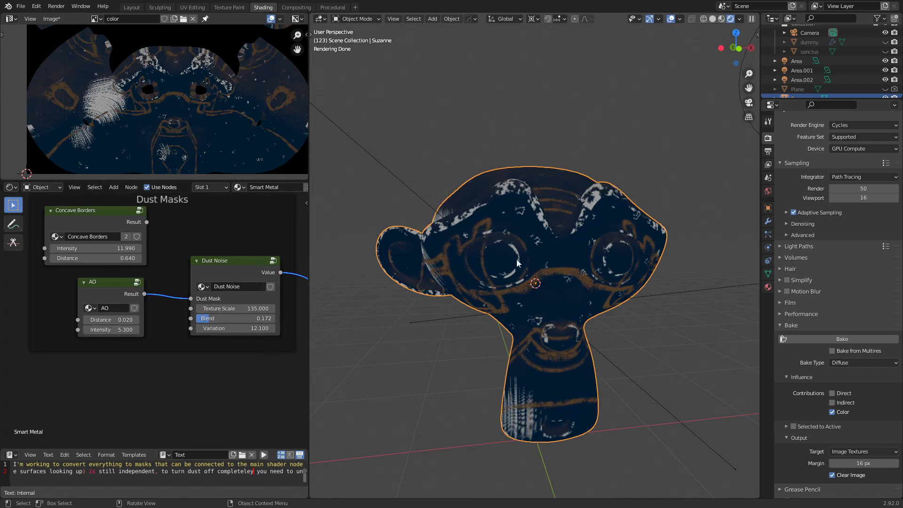
{"action": "scroll", "coordinate": [517, 254], "scroll_direction": "up", "scroll_amount": 5}
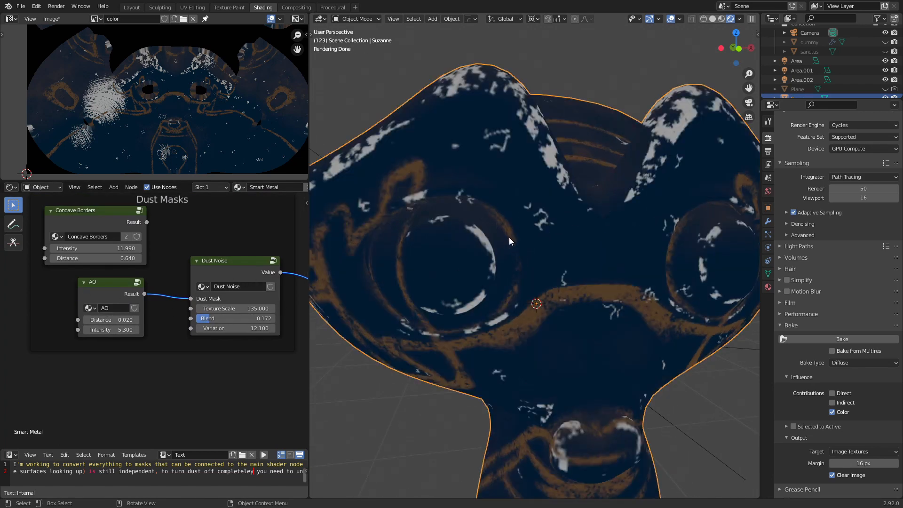
{"action": "scroll", "coordinate": [509, 237], "scroll_direction": "down", "scroll_amount": 4}
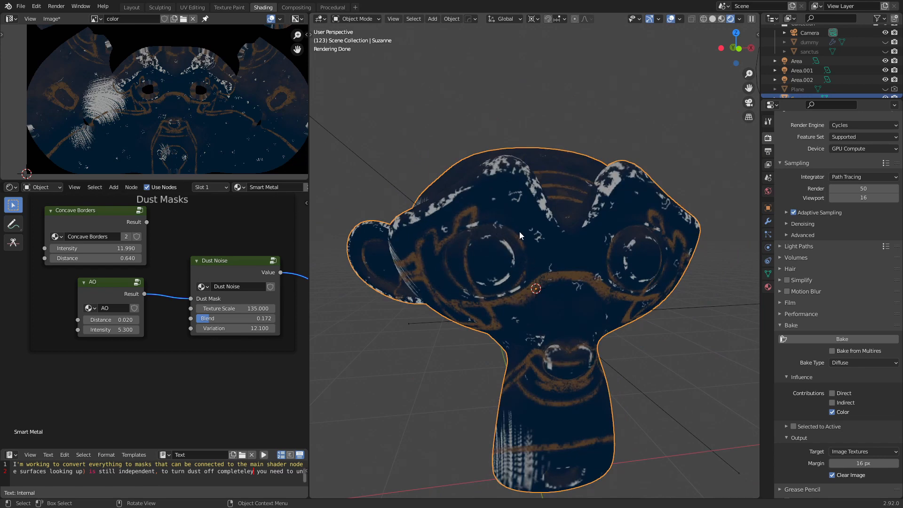
{"action": "mouse_move", "coordinate": [578, 268]}
{"action": "middle_mouse_down"}
{"action": "mouse_move", "coordinate": [562, 291]}
{"action": "mouse_move", "coordinate": [545, 277]}
{"action": "middle_mouse_up"}
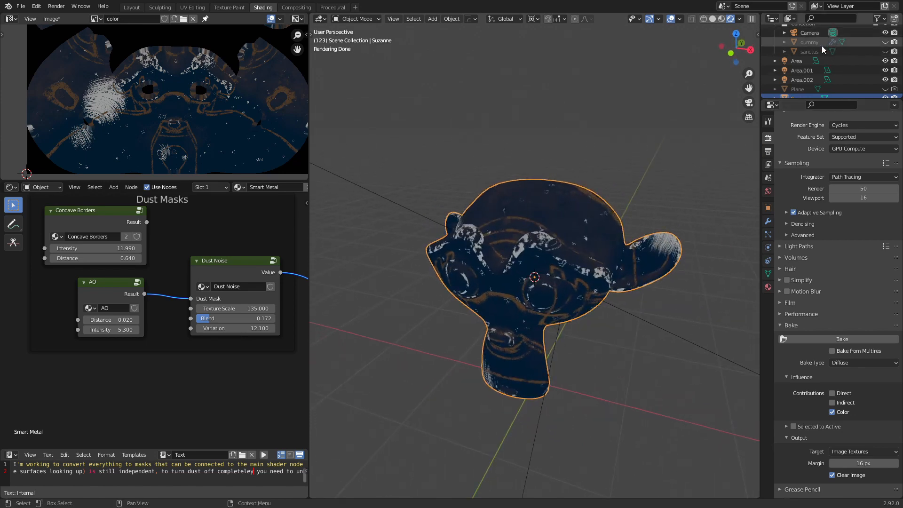
- Unhide the dummy and sanctus objects and examine where they meet the monkey and the matching lines in the baked image
{"action": "left_click", "coordinate": [884, 43]}
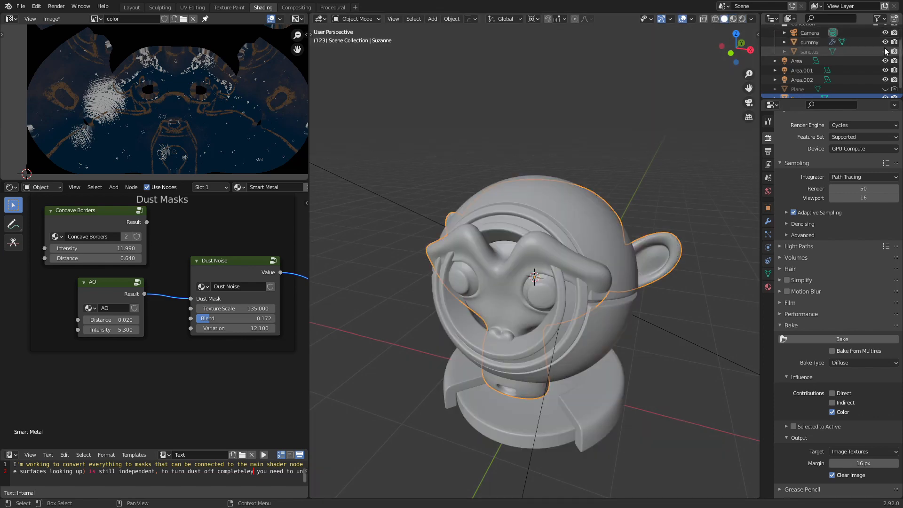
{"action": "left_click", "coordinate": [885, 51]}
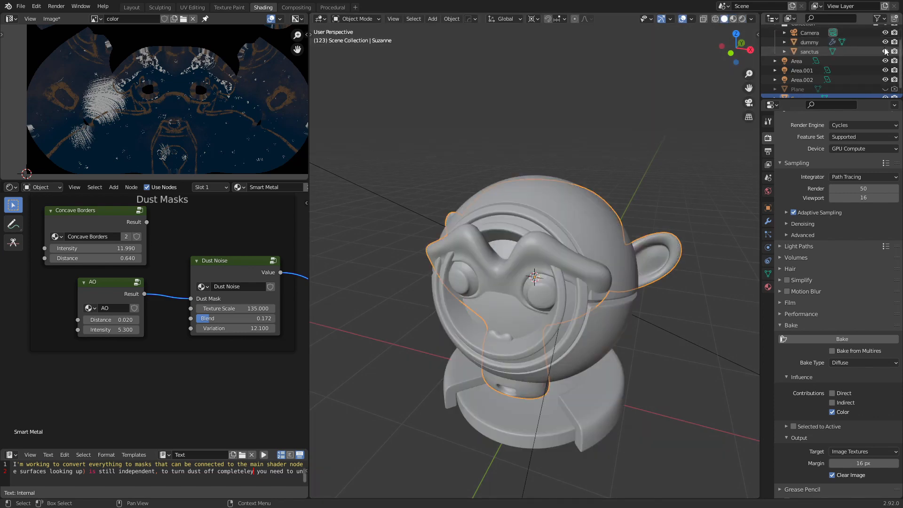
{"action": "mouse_move", "coordinate": [552, 274]}
{"action": "middle_mouse_down"}
{"action": "mouse_move", "coordinate": [625, 259]}
{"action": "mouse_move", "coordinate": [541, 266]}
{"action": "middle_mouse_up"}
{"action": "scroll", "coordinate": [578, 235], "scroll_direction": "up", "scroll_amount": 3}
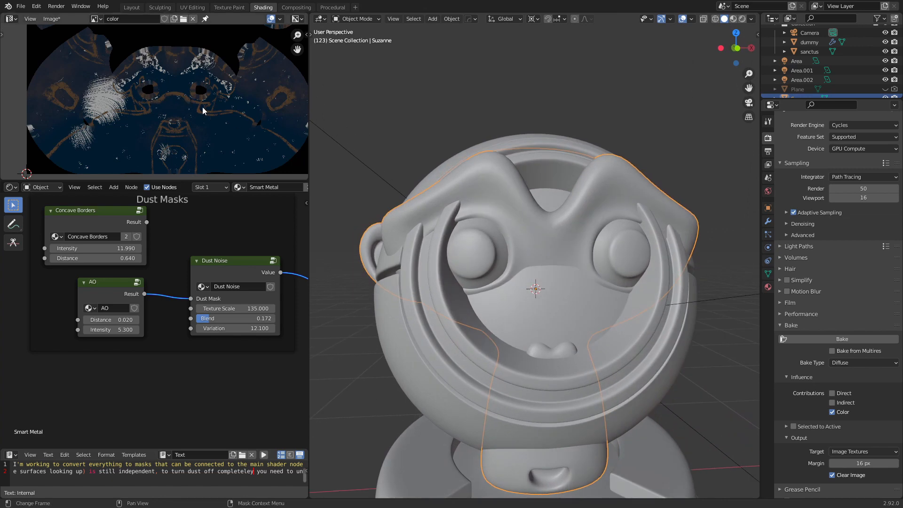
{"action": "scroll", "coordinate": [173, 97], "scroll_direction": "up", "scroll_amount": 5}
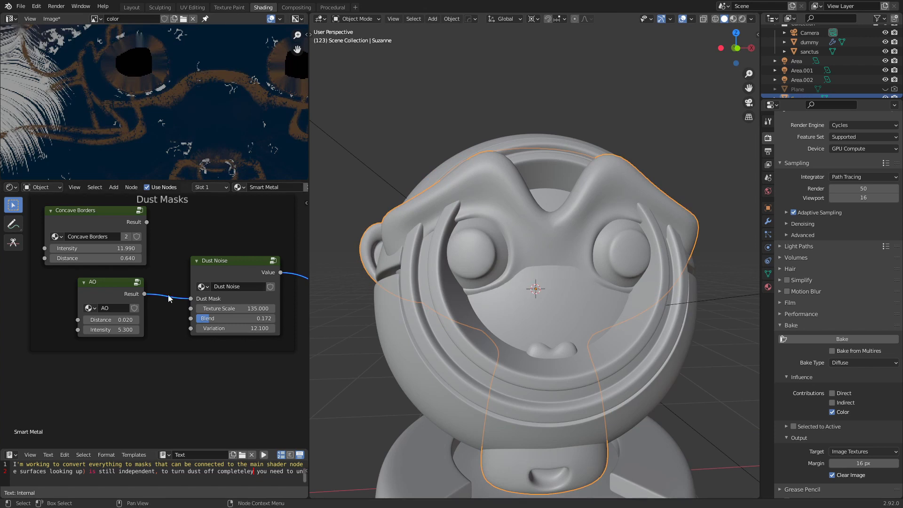
- Open the AO node group for editing and enable Only Local on its Ambient Occlusion node
{"action": "left_click", "coordinate": [137, 282]}
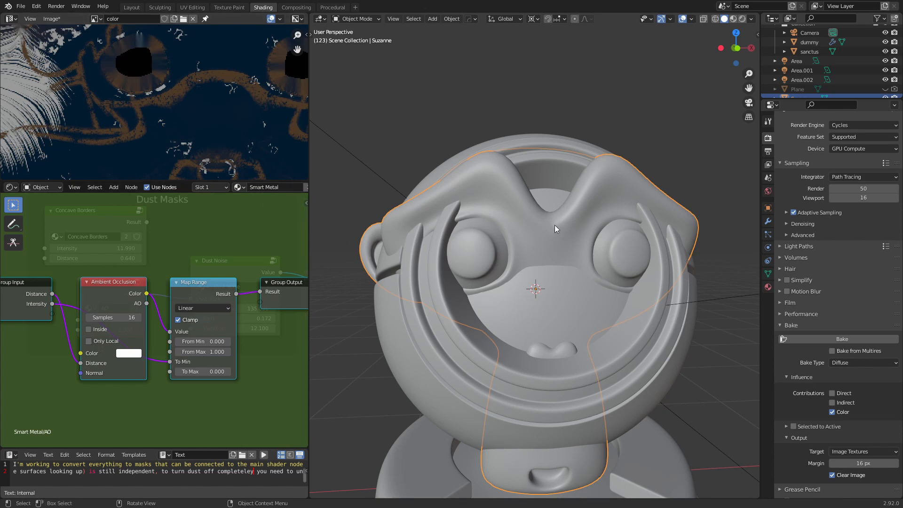
{"action": "scroll", "coordinate": [492, 246], "scroll_direction": "down", "scroll_amount": 3}
{"action": "scroll", "coordinate": [543, 290], "scroll_direction": "up", "scroll_amount": 3}
{"action": "middle_click_drag", "start_coordinate": [596, 292], "coordinate": [470, 263]}
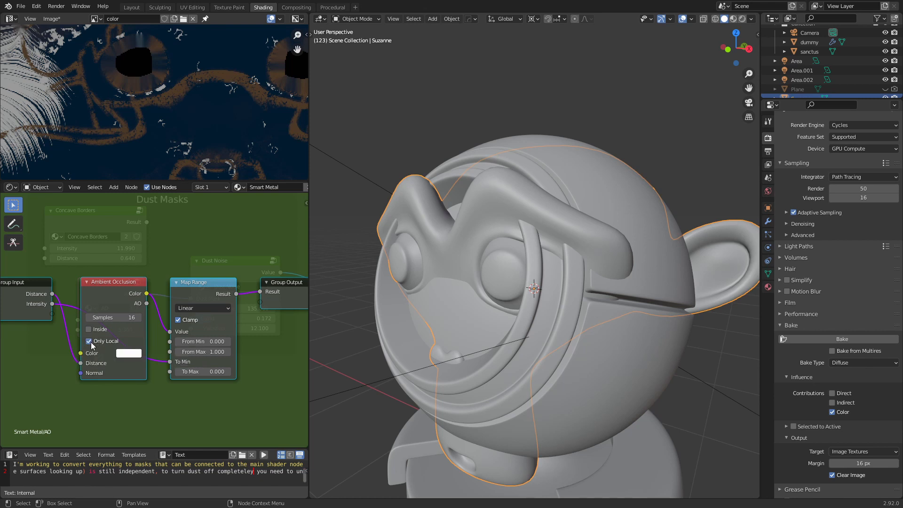
- Collapse the Ambient Occlusion node inside the AO group
{"action": "scroll", "coordinate": [556, 291], "scroll_direction": "down", "scroll_amount": 3}
{"action": "middle_click_drag", "start_coordinate": [556, 290], "coordinate": [594, 333]}
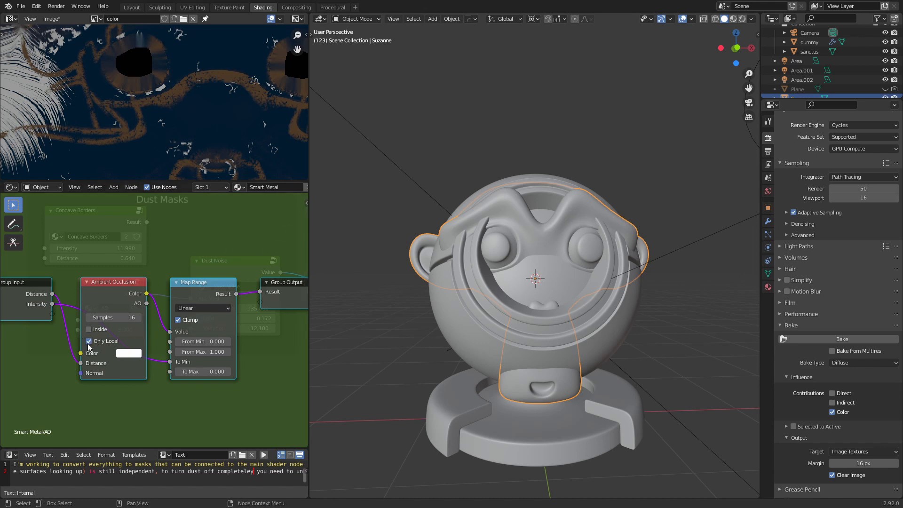
{"action": "left_click", "coordinate": [85, 282]}
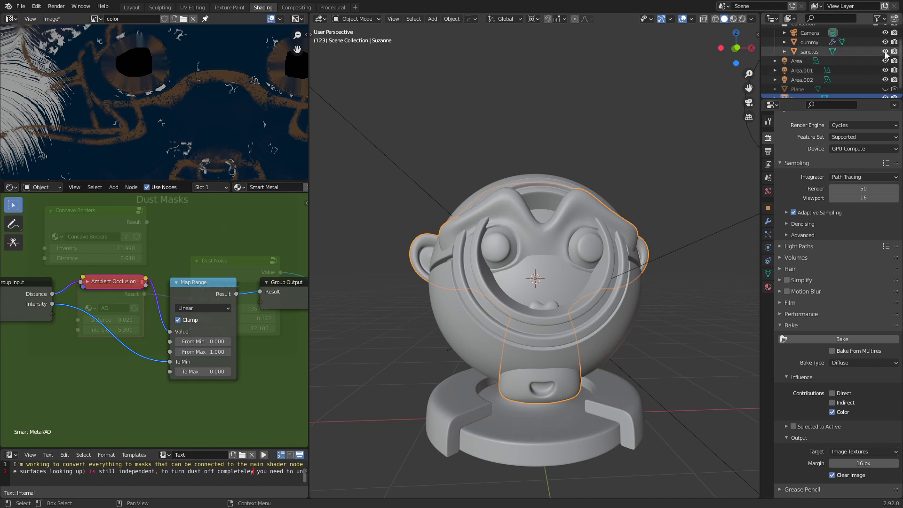
- Hide the dummy and sanctus objects so only the monkey is left in the viewport
{"action": "scroll", "coordinate": [886, 55], "scroll_direction": "up", "scroll_amount": 3}
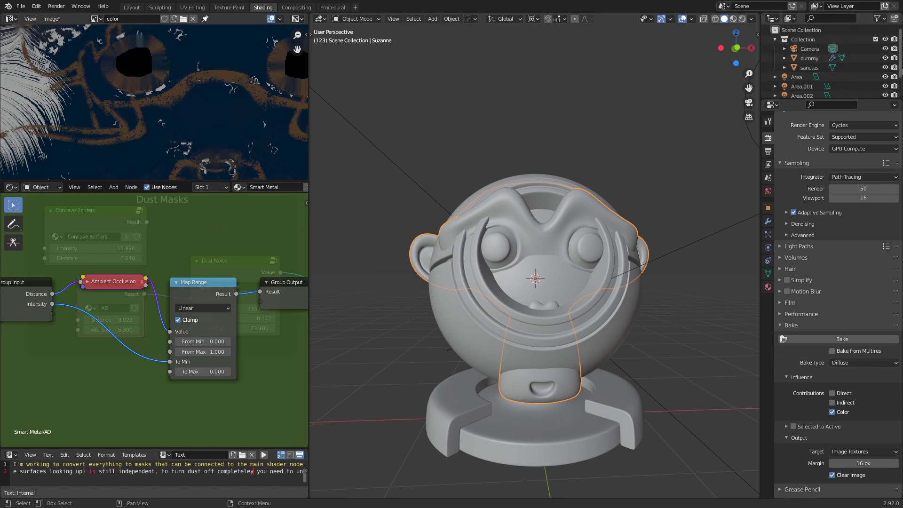
{"action": "left_click", "coordinate": [885, 58]}
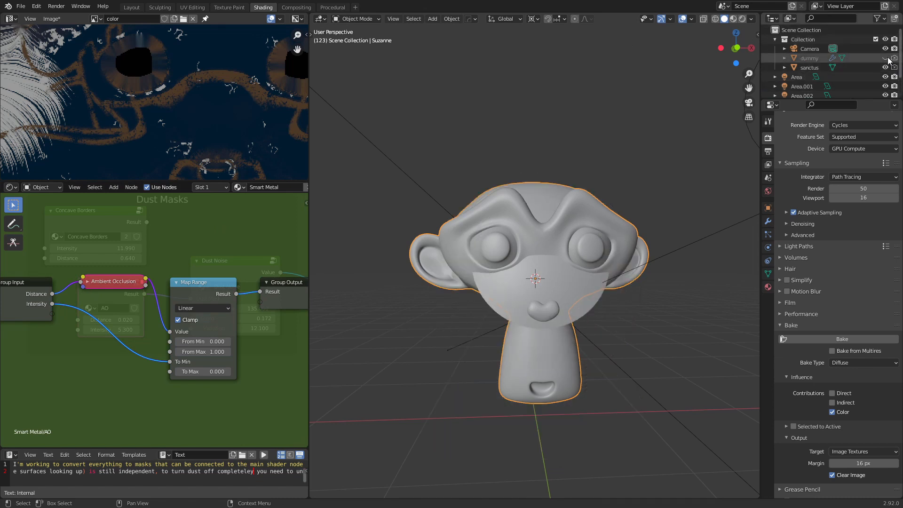
{"action": "left_click", "coordinate": [886, 67]}
- Leave the AO node group and return to the main Smart Metal node tree
{"action": "scroll", "coordinate": [168, 219], "scroll_direction": "down", "scroll_amount": 4}
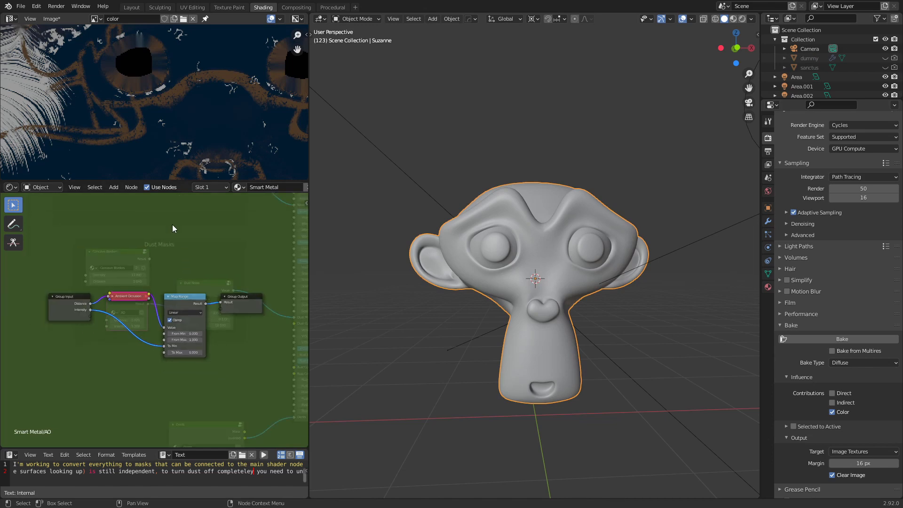
{"action": "scroll", "coordinate": [237, 187], "scroll_direction": "down", "scroll_amount": 5}
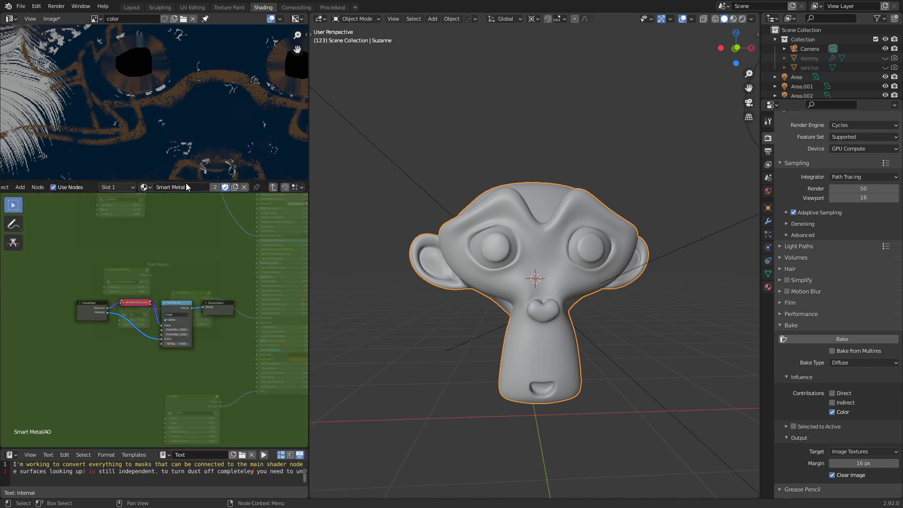
{"action": "key", "text": "Tab"}
{"action": "scroll", "coordinate": [204, 118], "scroll_direction": "down", "scroll_amount": 5}
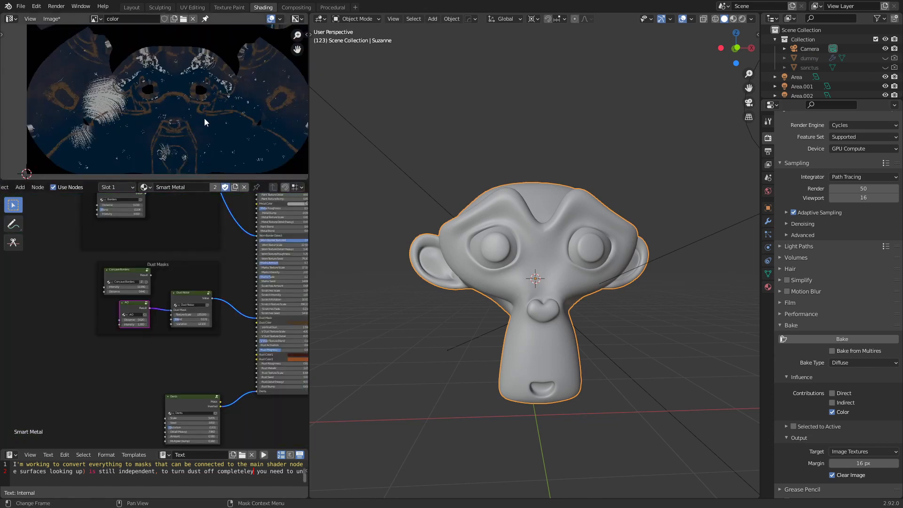
- Link the Principled BSDF to the Material Output's Surface and the Smart Metal Color Bake output to the Base Color
{"action": "middle_click_drag", "start_coordinate": [203, 260], "coordinate": [47, 265]}
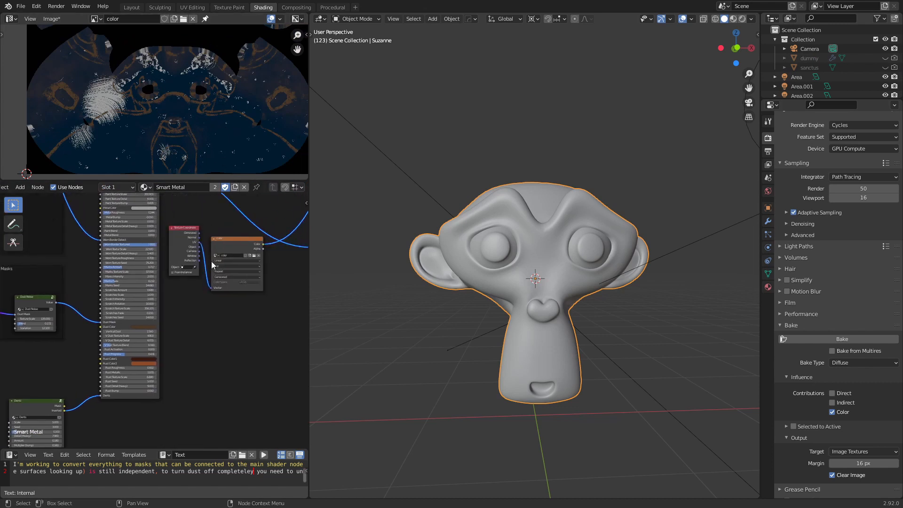
{"action": "left_click", "coordinate": [238, 241]}
{"action": "middle_click_drag", "start_coordinate": [270, 317], "coordinate": [144, 422]}
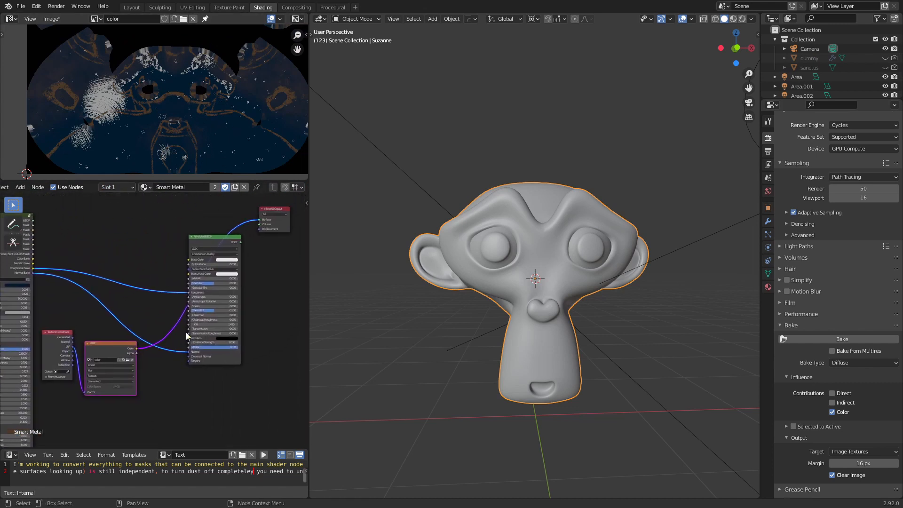
{"action": "scroll", "coordinate": [159, 319], "scroll_direction": "up", "scroll_amount": 3}
{"action": "middle_click_drag", "start_coordinate": [234, 220], "coordinate": [209, 271]}
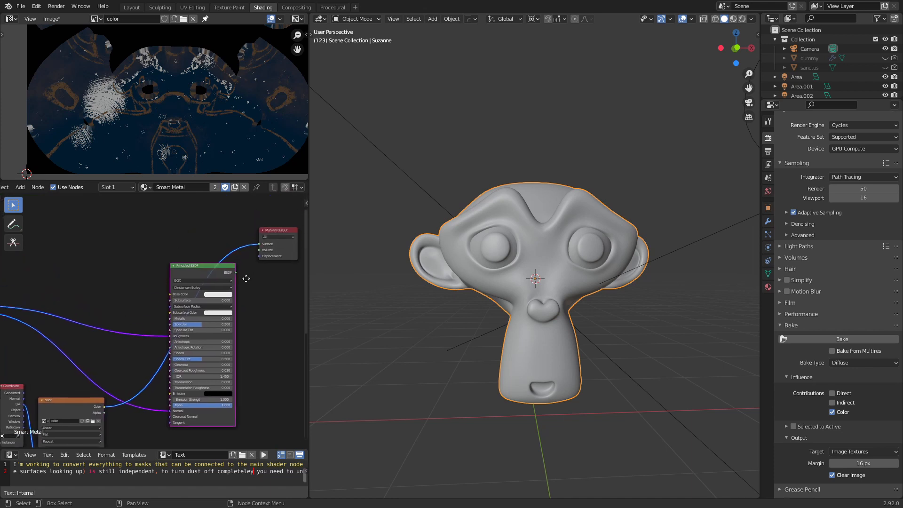
{"action": "left_click_drag", "start_coordinate": [238, 273], "coordinate": [259, 244]}
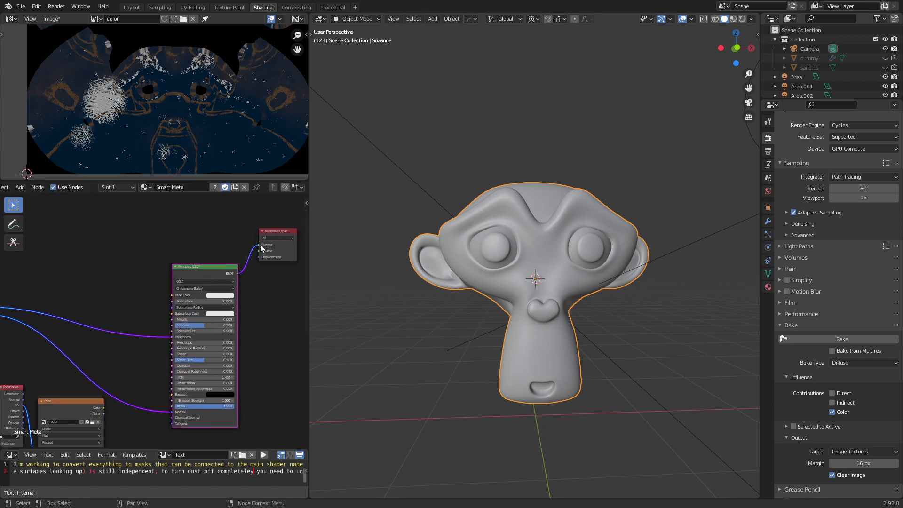
{"action": "middle_click_drag", "start_coordinate": [127, 395], "coordinate": [167, 308]}
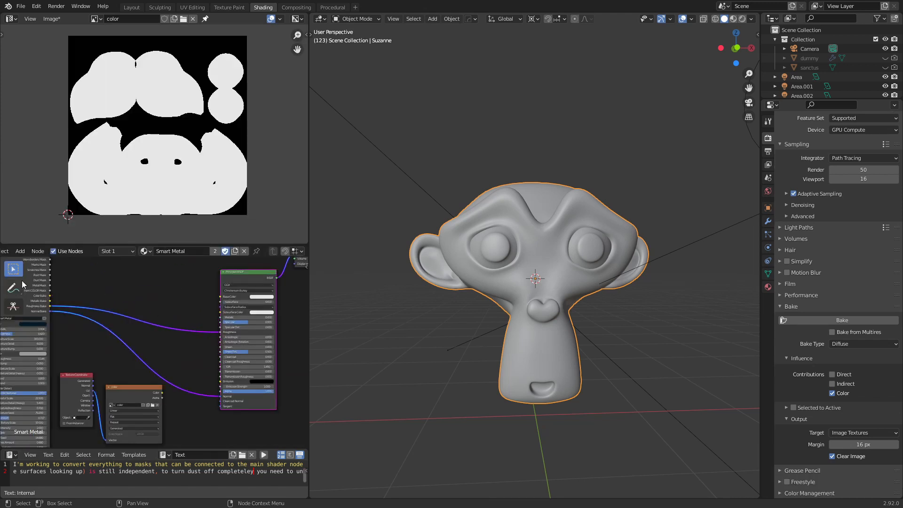
{"action": "left_click_drag", "start_coordinate": [50, 296], "coordinate": [223, 301]}
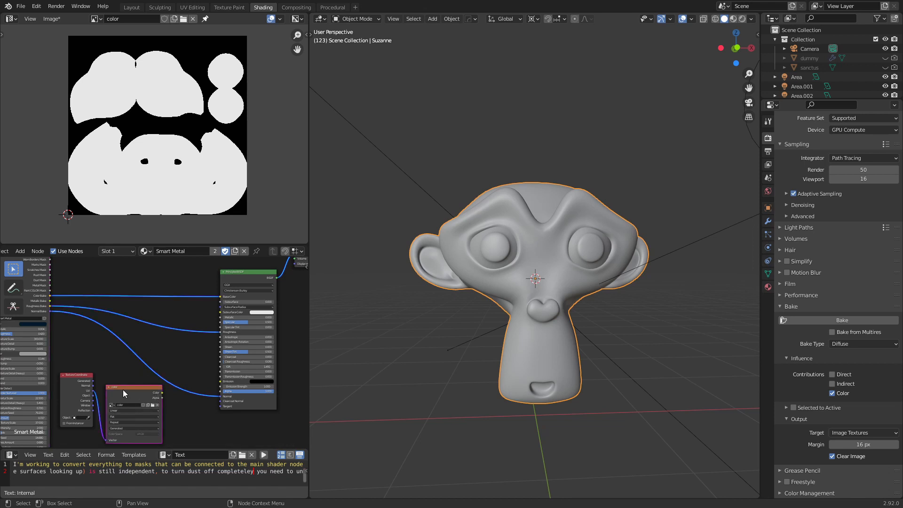
- Move the color image texture node slightly, keep it selected, and bake the Diffuse color pass into it
{"action": "left_click_drag", "start_coordinate": [123, 393], "coordinate": [133, 394]}
{"action": "middle_click_drag", "start_coordinate": [136, 376], "coordinate": [133, 338]}
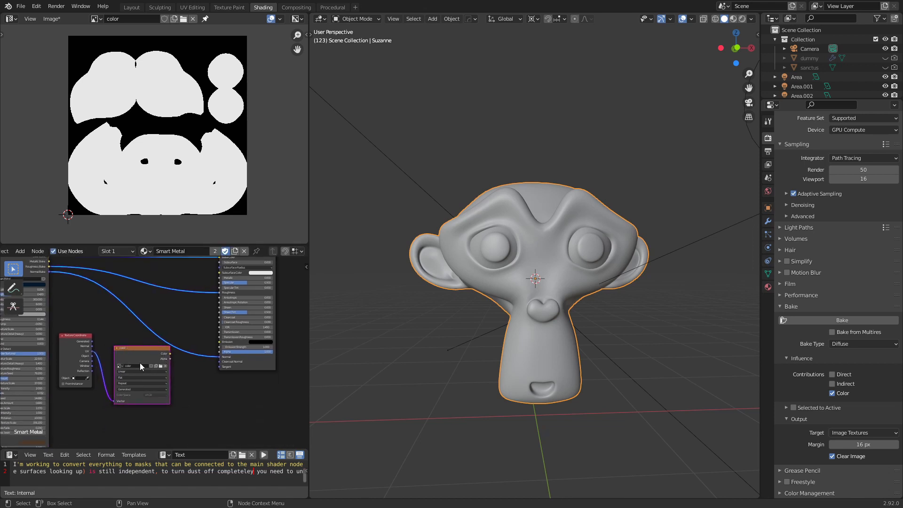
{"action": "scroll", "coordinate": [140, 362], "scroll_direction": "up", "scroll_amount": 5}
{"action": "scroll", "coordinate": [139, 361], "scroll_direction": "down", "scroll_amount": 3}
{"action": "scroll", "coordinate": [164, 316], "scroll_direction": "down", "scroll_amount": 3}
{"action": "middle_click_drag", "start_coordinate": [170, 312], "coordinate": [162, 347]}
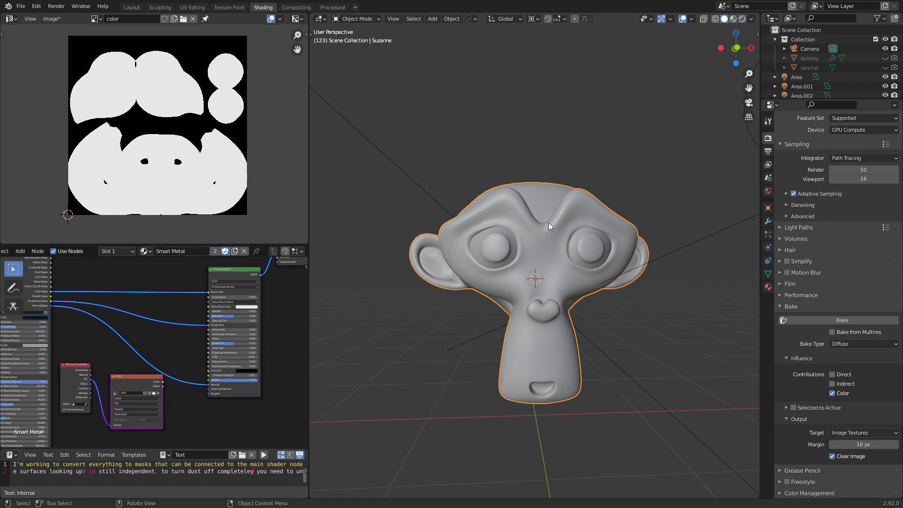
{"action": "left_click", "coordinate": [842, 321]}
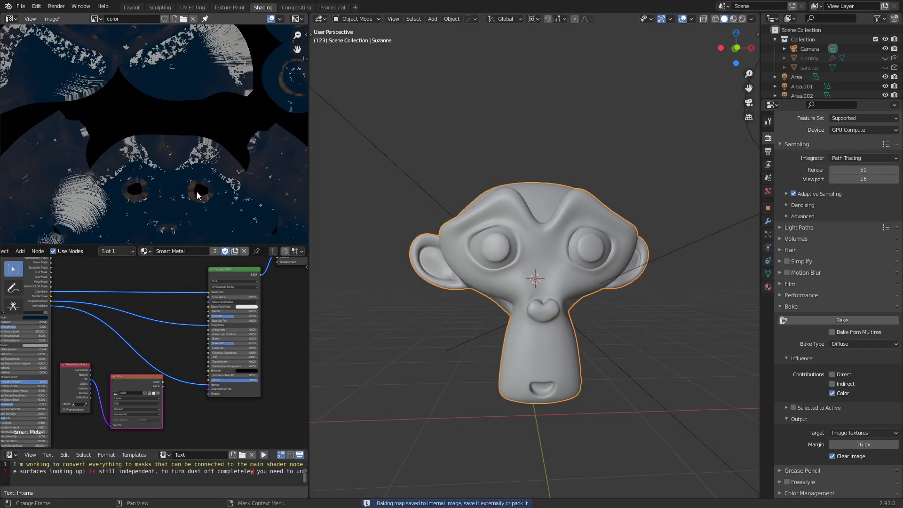
- Enlarge the image editor and examine the new color bake around the monkey's eyes and forehead
{"action": "scroll", "coordinate": [206, 189], "scroll_direction": "down", "scroll_amount": 2}
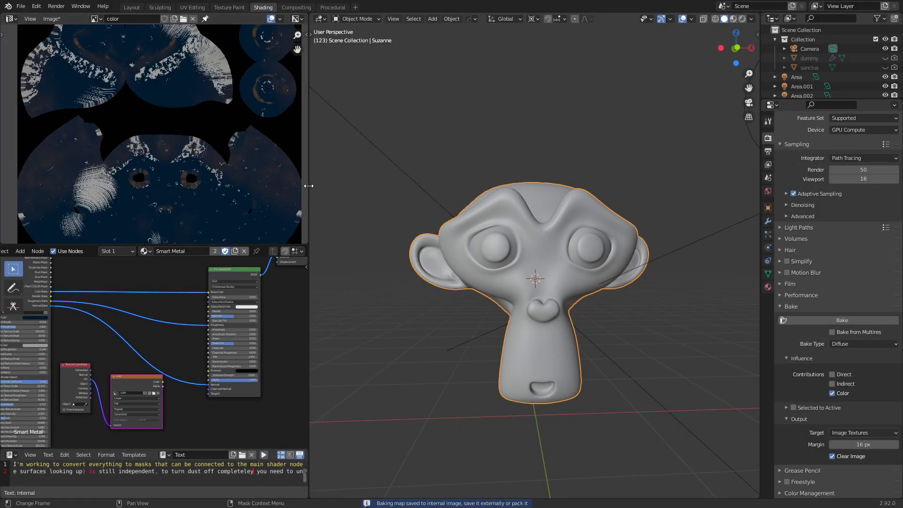
{"action": "left_click_drag", "start_coordinate": [308, 189], "coordinate": [369, 177]}
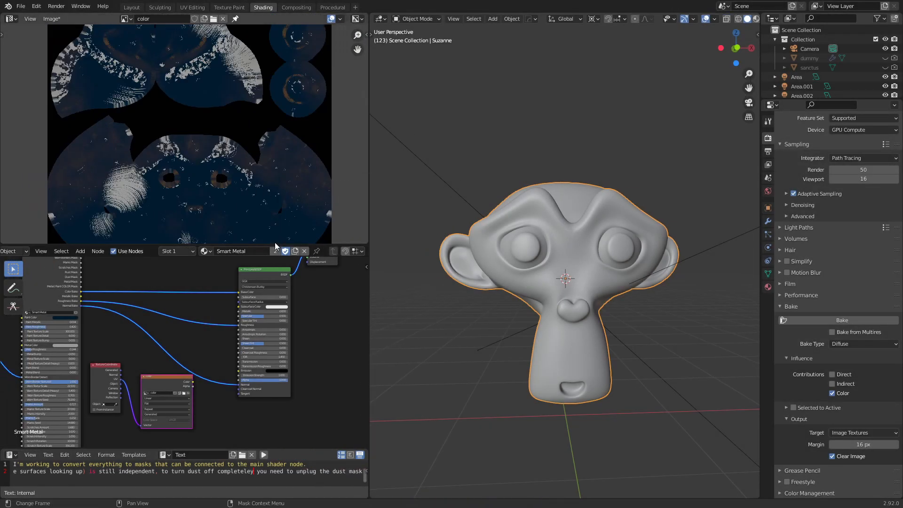
{"action": "left_click_drag", "start_coordinate": [275, 245], "coordinate": [267, 295]}
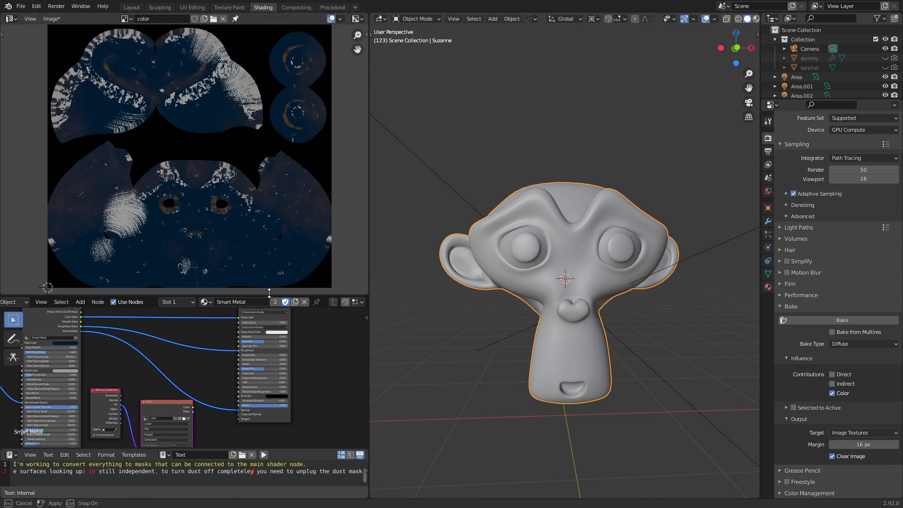
{"action": "scroll", "coordinate": [239, 159], "scroll_direction": "up", "scroll_amount": 4}
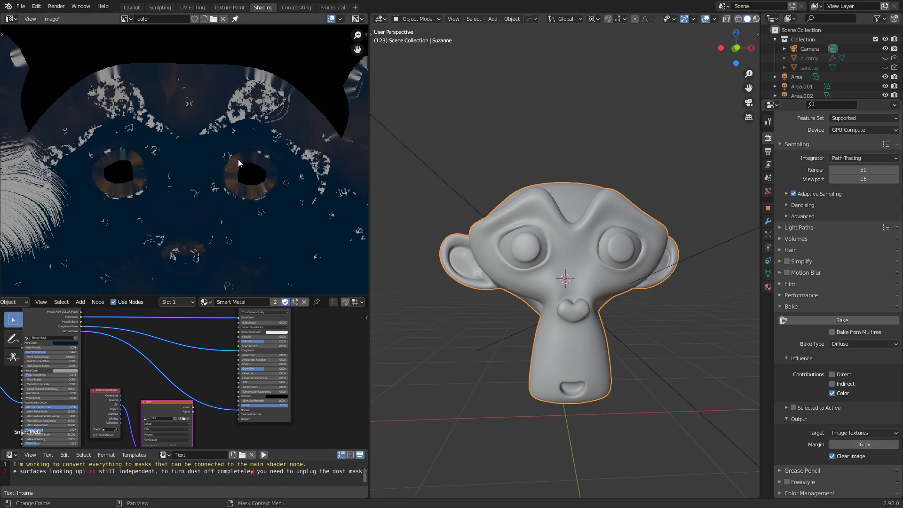
{"action": "scroll", "coordinate": [224, 213], "scroll_direction": "down", "scroll_amount": 3}
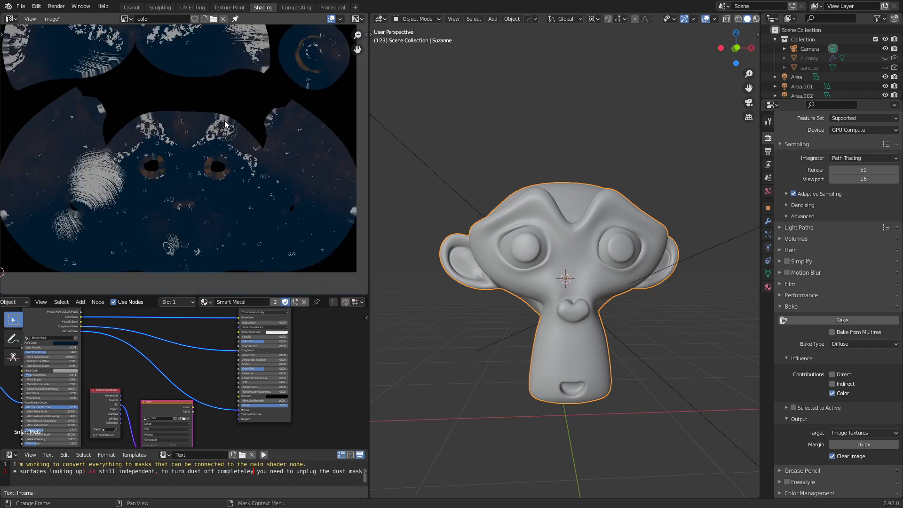
{"action": "scroll", "coordinate": [227, 121], "scroll_direction": "up", "scroll_amount": 3}
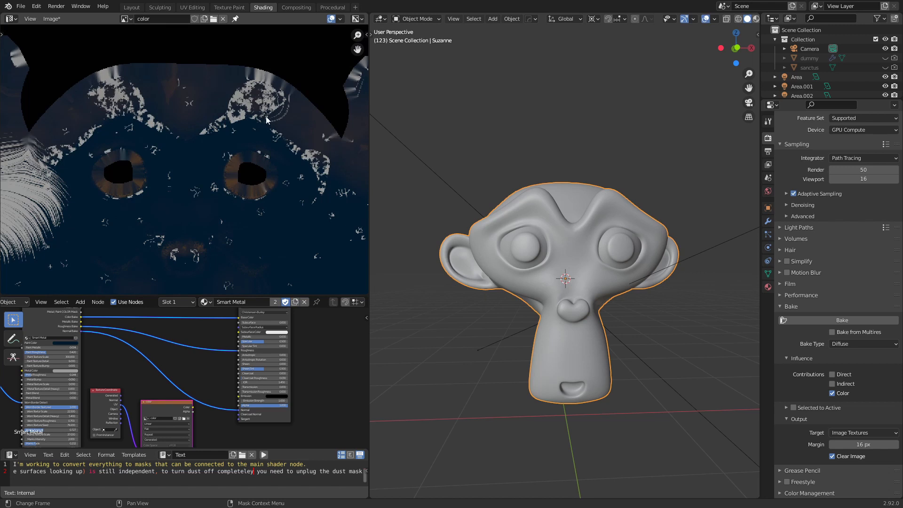
{"action": "scroll", "coordinate": [264, 156], "scroll_direction": "down", "scroll_amount": 3}
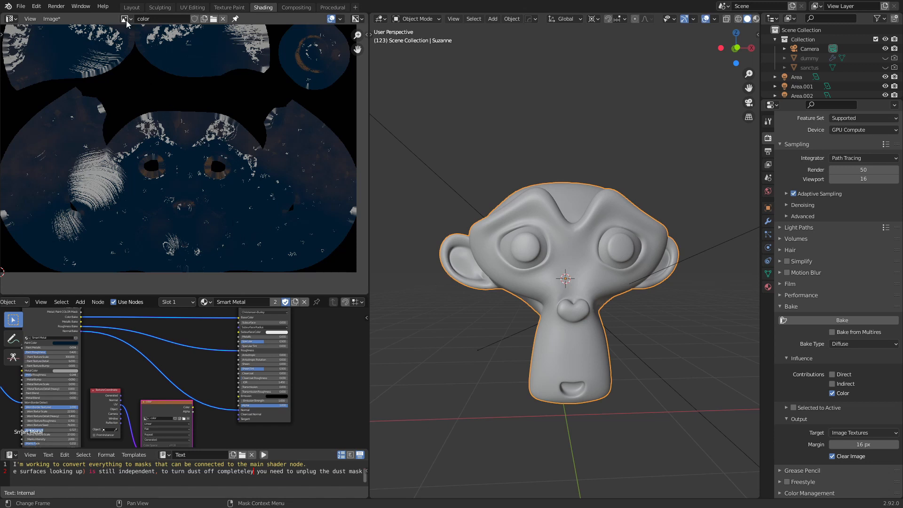
- Save the baked image as color.png in the Monkey2 folder
{"action": "left_click", "coordinate": [55, 22]}
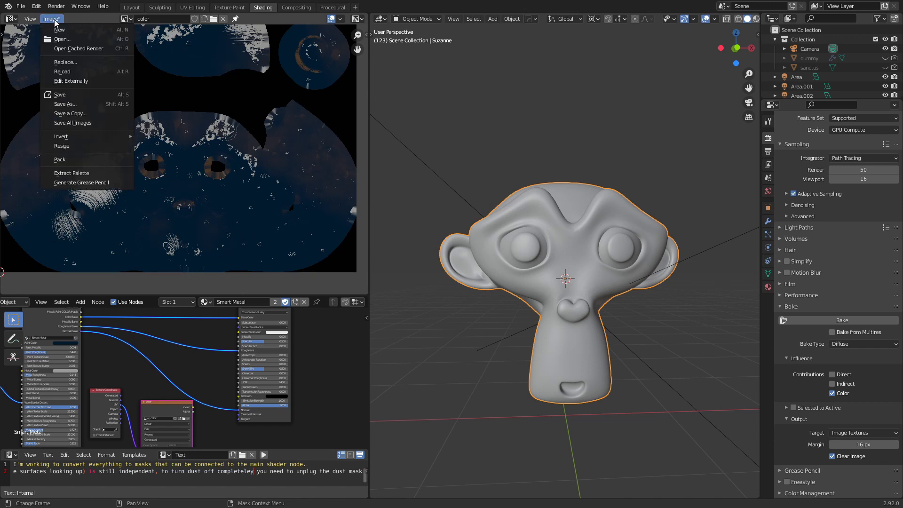
{"action": "left_click", "coordinate": [66, 104]}
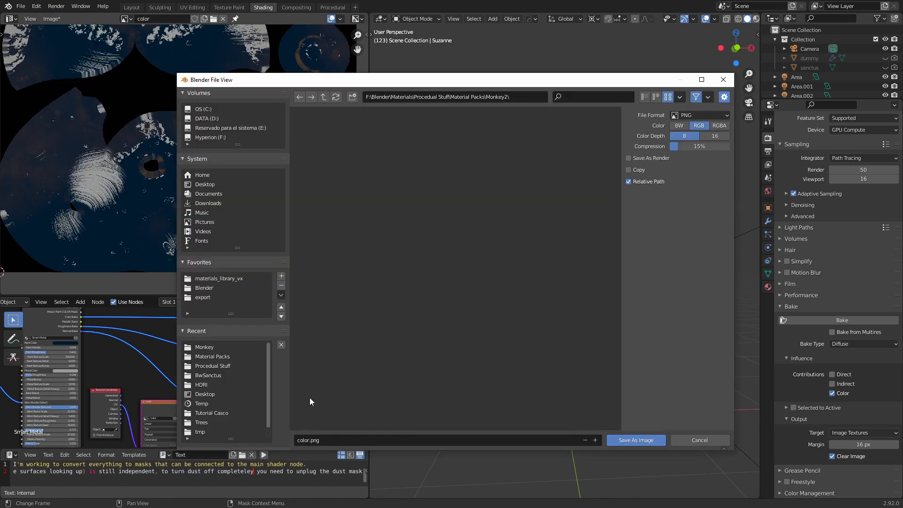
{"action": "left_click", "coordinate": [633, 440]}
- Create a new 1024 x 1024 px image named Metallic in the image texture node
{"action": "scroll", "coordinate": [207, 365], "scroll_direction": "down", "scroll_amount": 3}
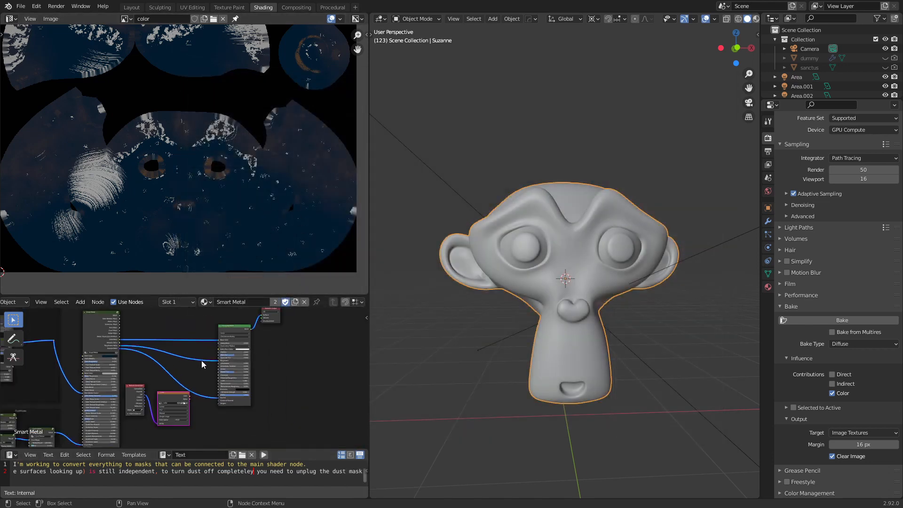
{"action": "scroll", "coordinate": [197, 394], "scroll_direction": "up", "scroll_amount": 2}
{"action": "scroll", "coordinate": [196, 394], "scroll_direction": "up", "scroll_amount": 5}
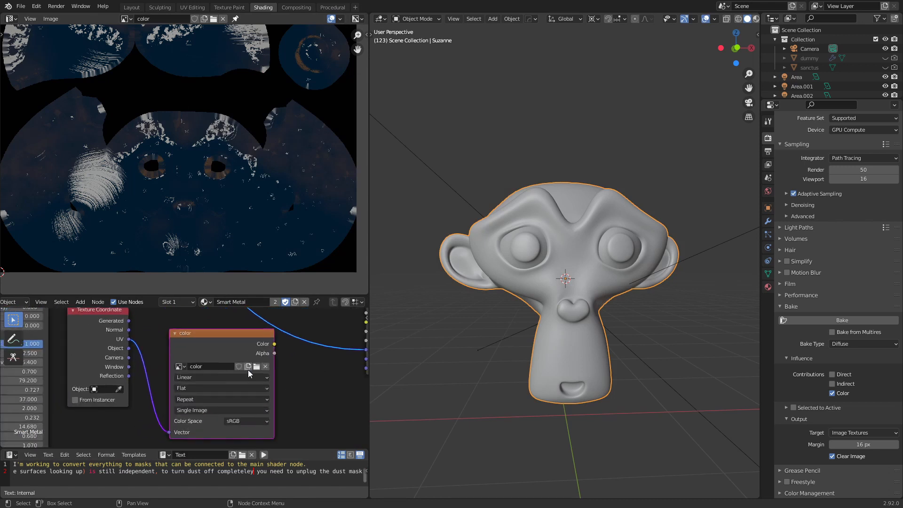
{"action": "scroll", "coordinate": [257, 359], "scroll_direction": "down", "scroll_amount": 2}
{"action": "scroll", "coordinate": [252, 386], "scroll_direction": "up", "scroll_amount": 2}
{"action": "scroll", "coordinate": [252, 385], "scroll_direction": "up", "scroll_amount": 1}
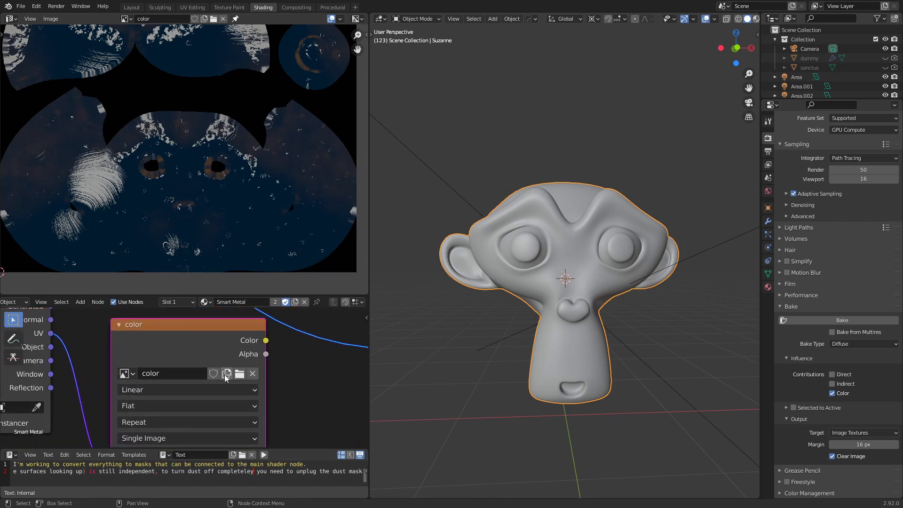
{"action": "left_click", "coordinate": [226, 375]}
{"action": "left_click", "coordinate": [245, 390]}
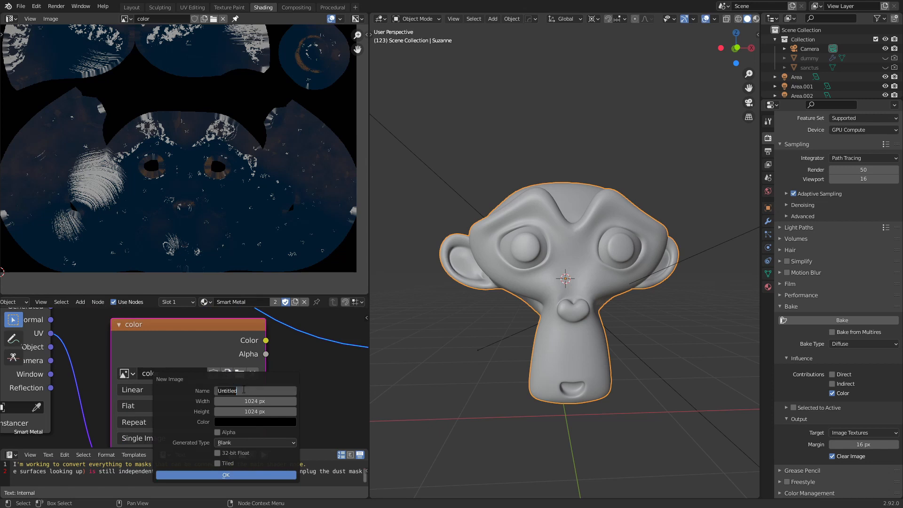
{"action": "type", "text": "Metallic"}
{"action": "left_click", "coordinate": [203, 474]}
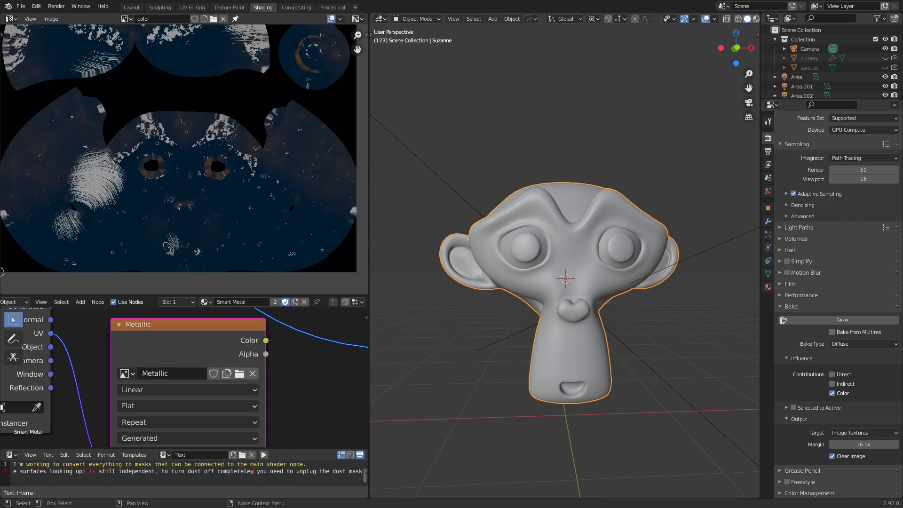
- Enlarge the node editor to show the Smart Metal, Metallic image and Principled BSDF nodes together
{"action": "scroll", "coordinate": [302, 397], "scroll_direction": "down", "scroll_amount": 1}
{"action": "middle_click_drag", "start_coordinate": [303, 397], "coordinate": [274, 376]}
{"action": "scroll", "coordinate": [274, 376], "scroll_direction": "down", "scroll_amount": 5}
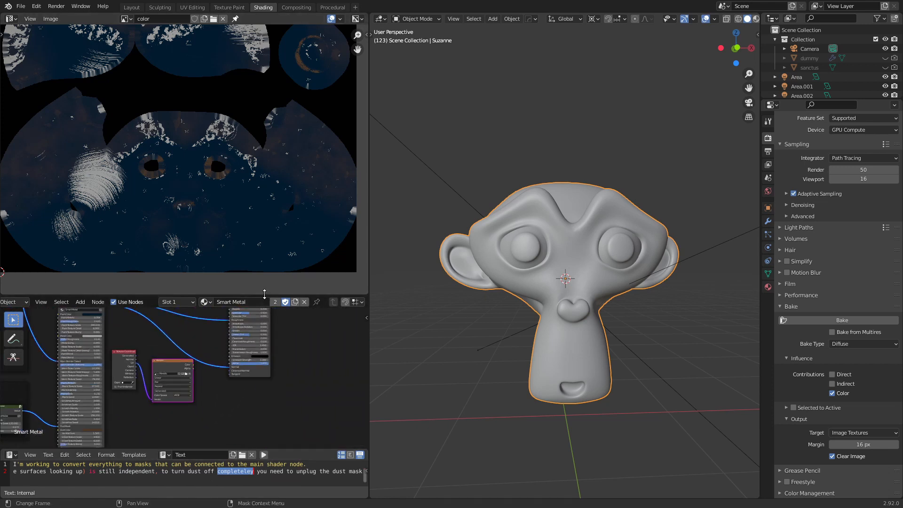
{"action": "left_click_drag", "start_coordinate": [264, 294], "coordinate": [265, 181]}
{"action": "middle_click_drag", "start_coordinate": [202, 223], "coordinate": [198, 270]}
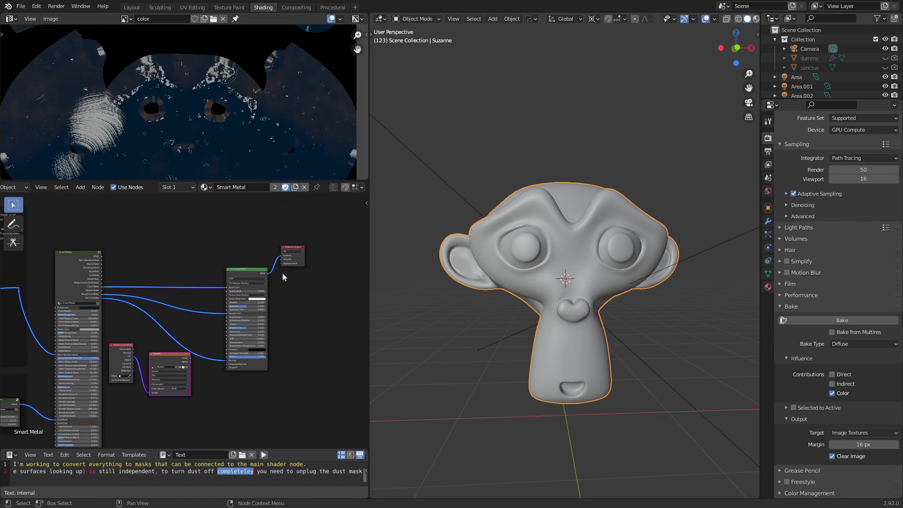
- Disconnect Color Bake from the Principled BSDF's Base Color and connect the Smart Metal node's Metallic Bake output there instead
{"action": "left_click", "coordinate": [853, 345]}
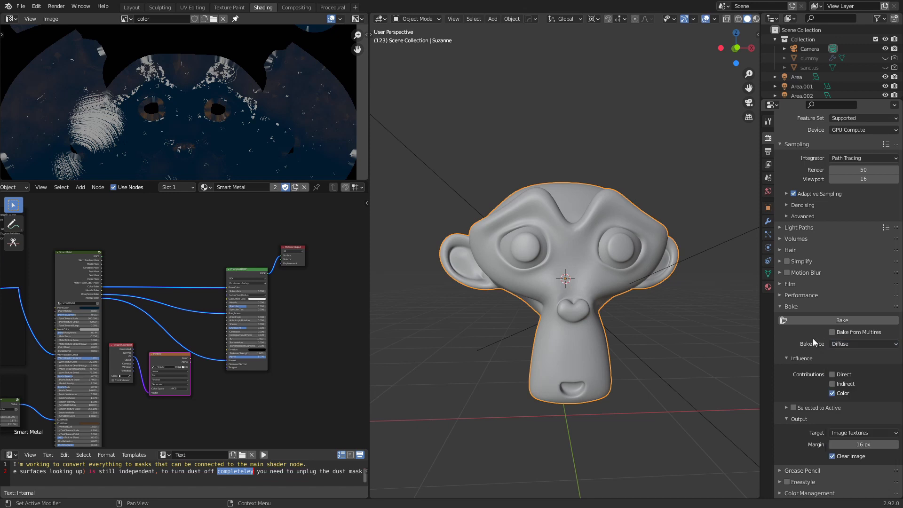
{"action": "scroll", "coordinate": [245, 262], "scroll_direction": "up", "scroll_amount": 3}
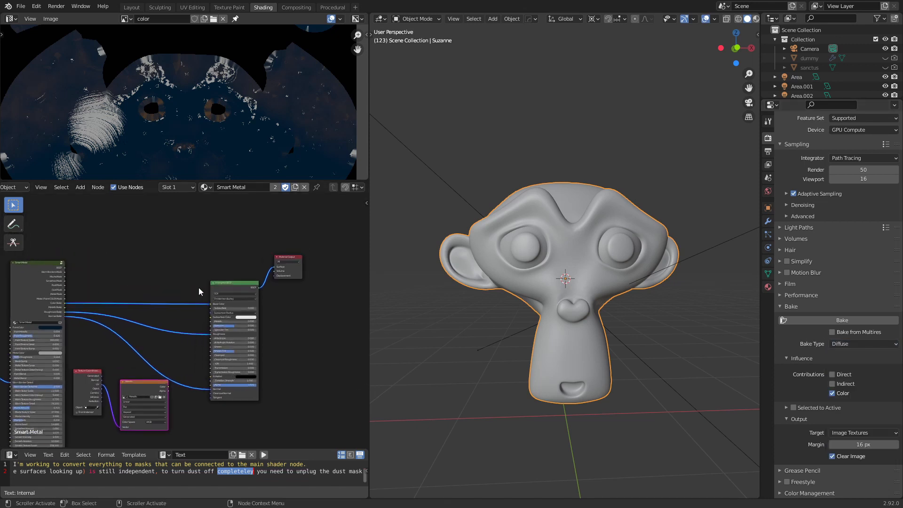
{"action": "scroll", "coordinate": [169, 295], "scroll_direction": "up", "scroll_amount": 2}
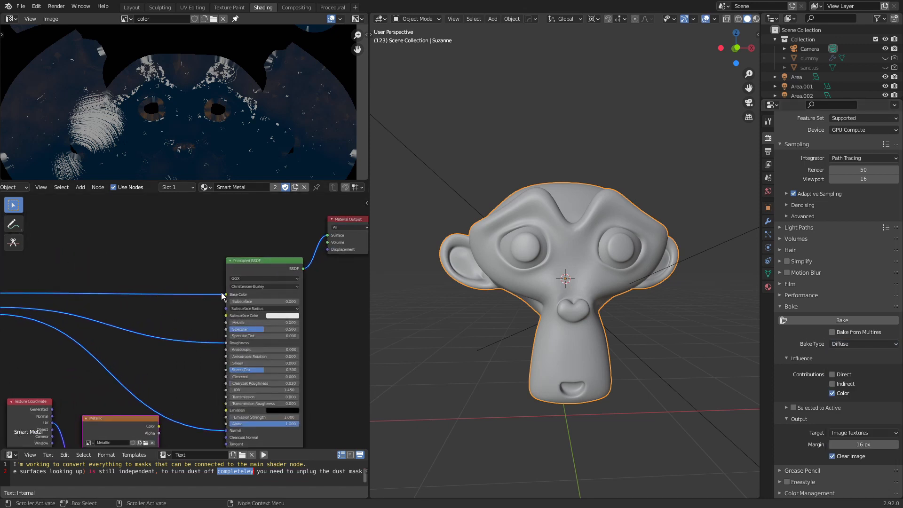
{"action": "left_click_drag", "start_coordinate": [226, 294], "coordinate": [203, 261]}
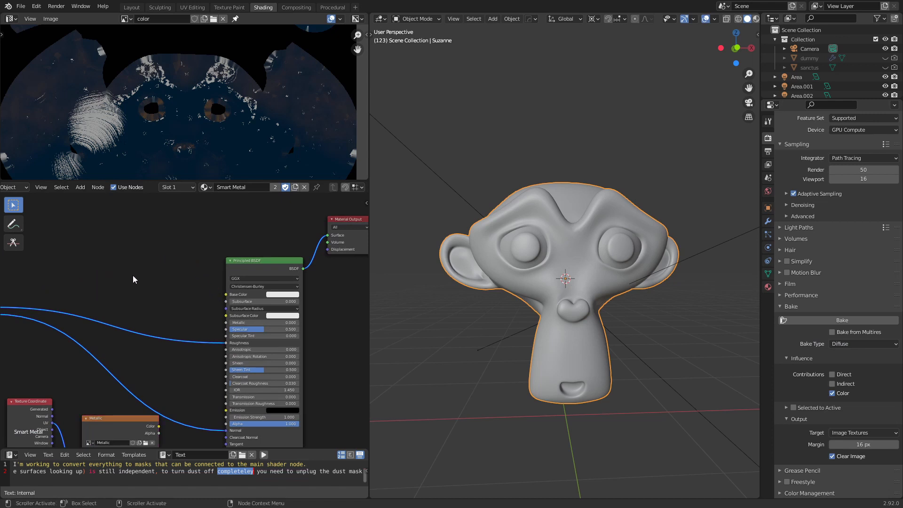
{"action": "scroll", "coordinate": [119, 278], "scroll_direction": "down", "scroll_amount": 2}
{"action": "middle_click_drag", "start_coordinate": [119, 277], "coordinate": [198, 278]}
{"action": "scroll", "coordinate": [162, 304], "scroll_direction": "up", "scroll_amount": 3}
{"action": "middle_click_drag", "start_coordinate": [199, 311], "coordinate": [145, 305]}
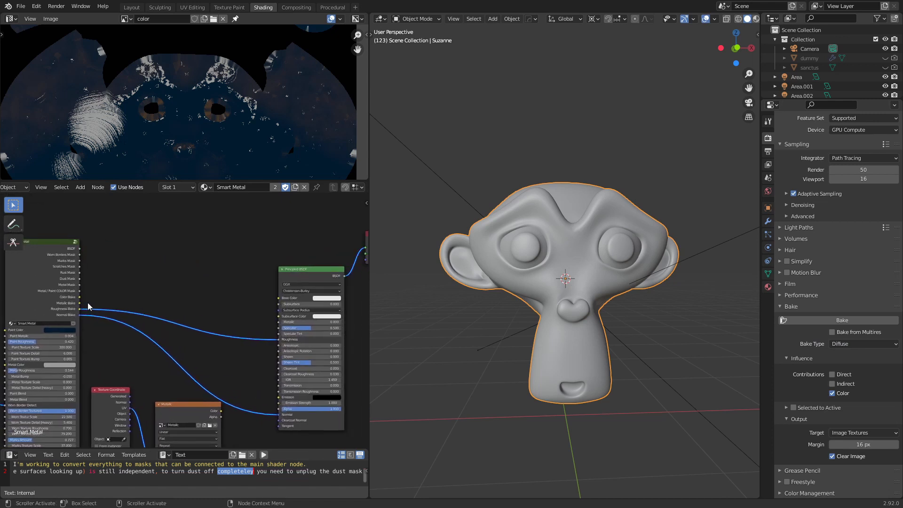
{"action": "left_click_drag", "start_coordinate": [80, 303], "coordinate": [280, 298]}
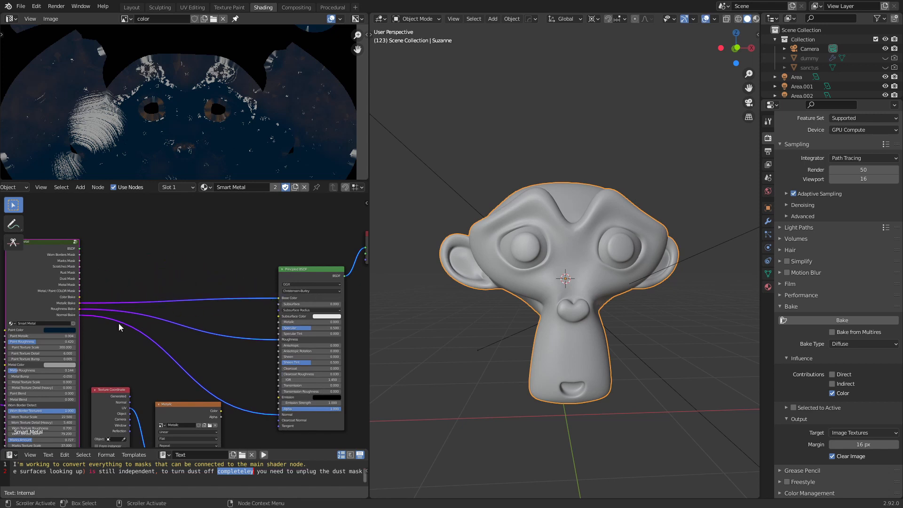
- Preview the Metallic Bake output on the monkey in rendered view and examine the mask around the head
{"action": "middle_click_drag", "start_coordinate": [201, 309], "coordinate": [107, 317]}
{"action": "scroll", "coordinate": [147, 315], "scroll_direction": "up", "scroll_amount": 1}
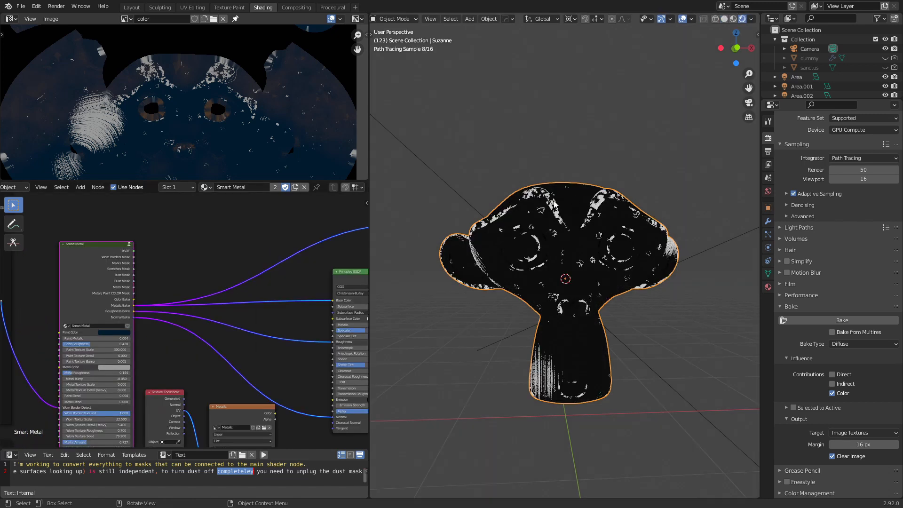
{"action": "middle_click_drag", "start_coordinate": [554, 203], "coordinate": [605, 247]}
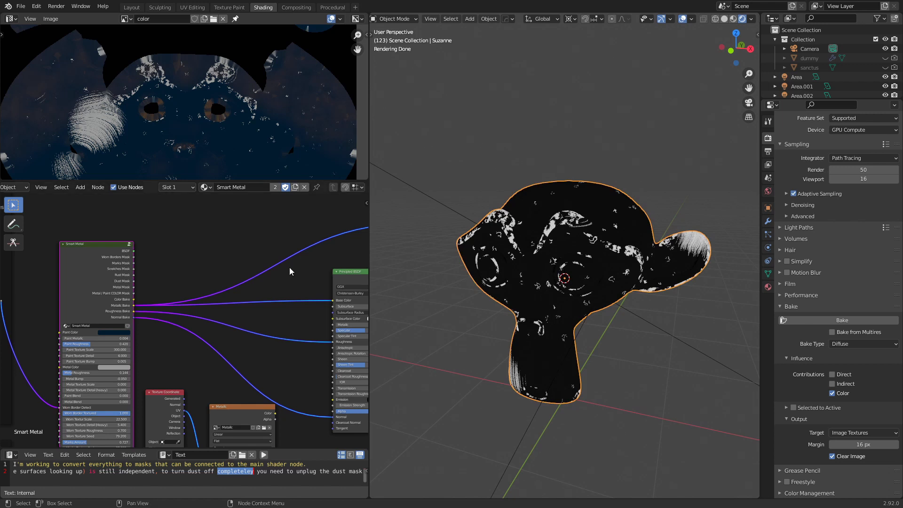
- Reconnect the Principled BSDF to the Material Output's Surface, return the viewport to solid shading, and delete the Viewer node
{"action": "middle_click_drag", "start_coordinate": [298, 271], "coordinate": [205, 291]}
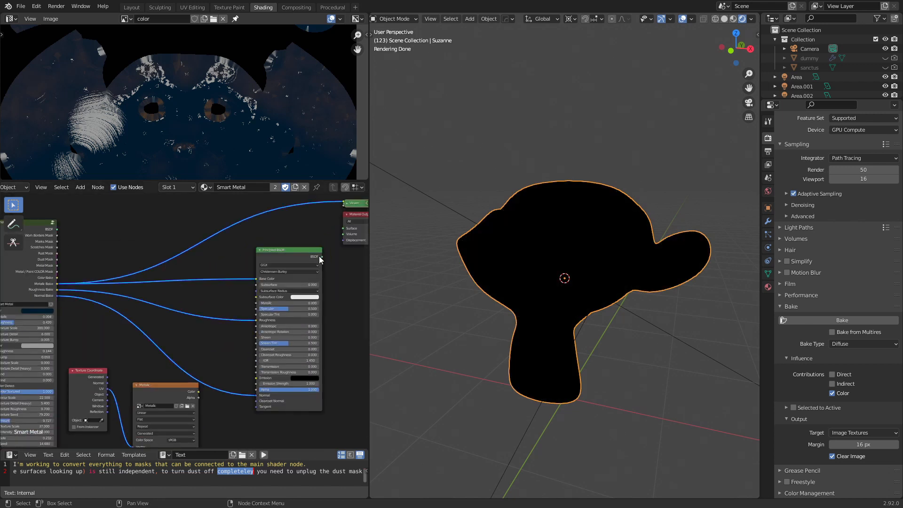
{"action": "left_click_drag", "start_coordinate": [321, 257], "coordinate": [343, 228]}
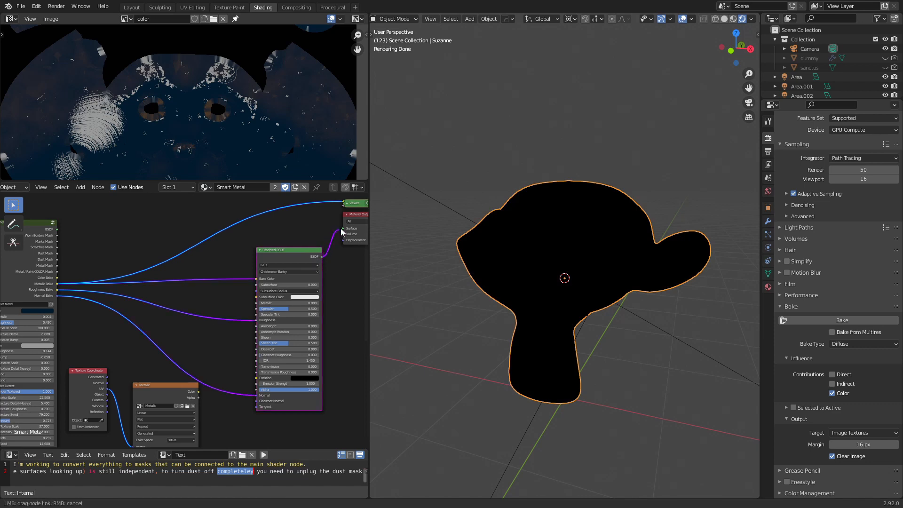
{"action": "left_click", "coordinate": [724, 19]}
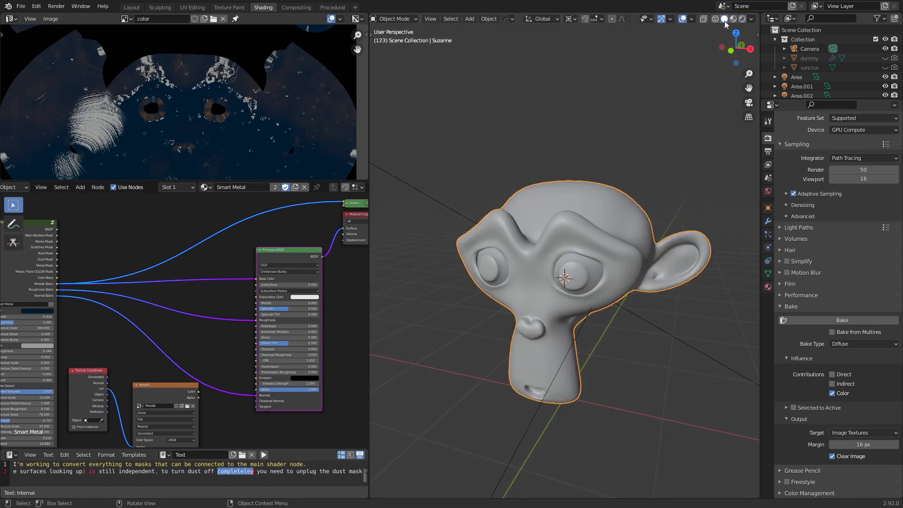
{"action": "left_click", "coordinate": [352, 205]}
{"action": "key", "text": "x"}
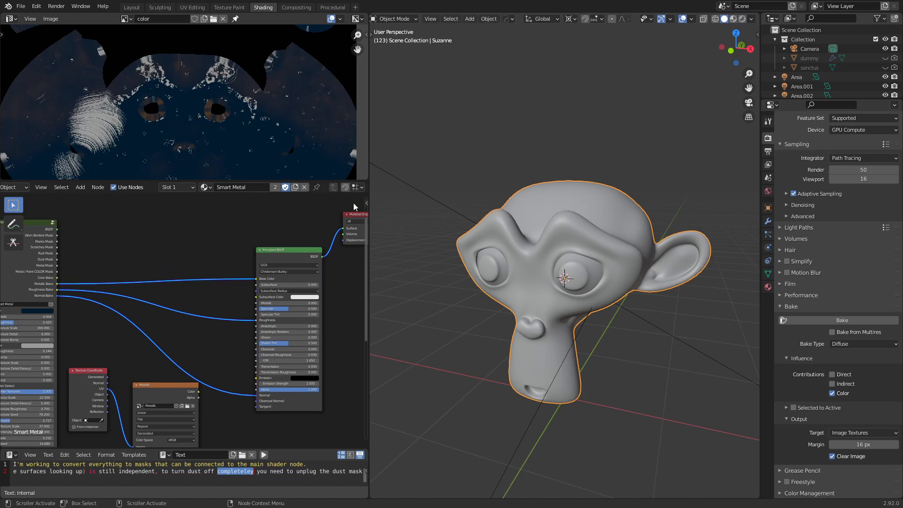
- Make the Metallic image texture node the active bake target and display the Metallic image in the image editor
{"action": "middle_click_drag", "start_coordinate": [220, 313], "coordinate": [234, 273]}
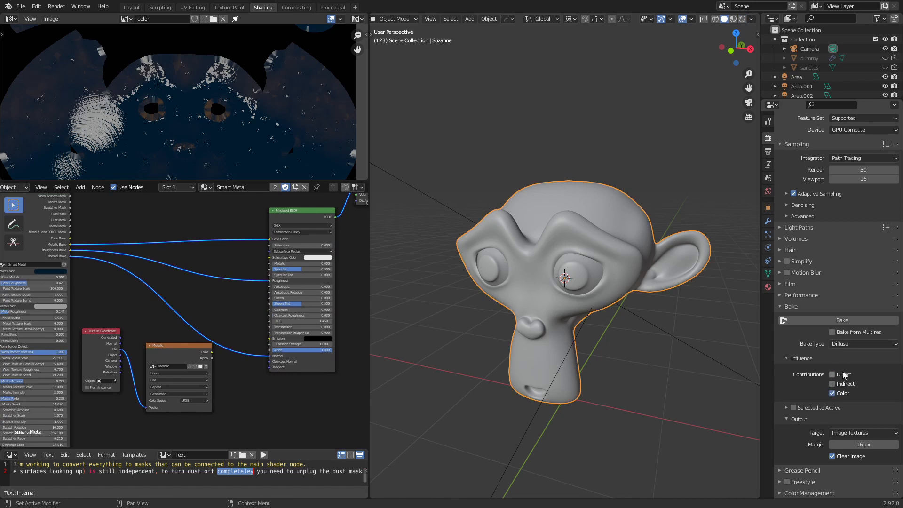
{"action": "left_click", "coordinate": [177, 357]}
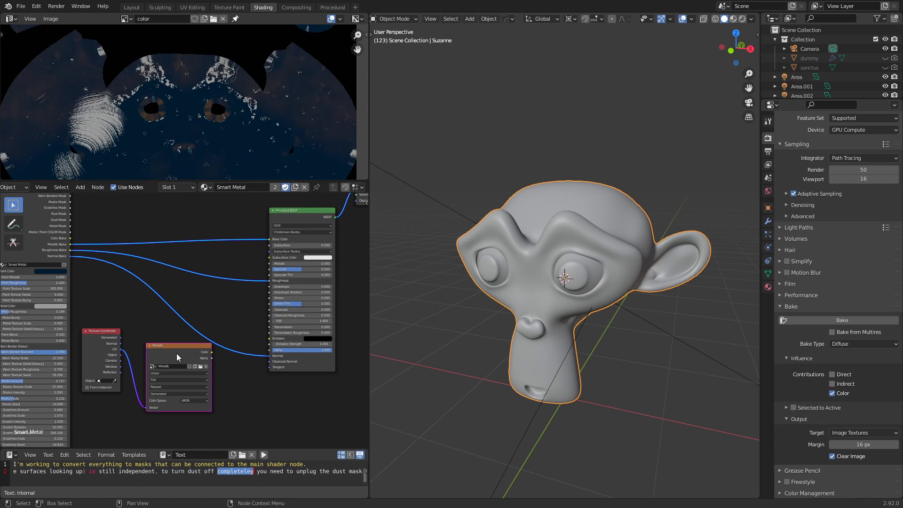
{"action": "scroll", "coordinate": [174, 359], "scroll_direction": "up", "scroll_amount": 2}
{"action": "middle_click_drag", "start_coordinate": [164, 354], "coordinate": [164, 283]}
{"action": "scroll", "coordinate": [168, 298], "scroll_direction": "up", "scroll_amount": 3}
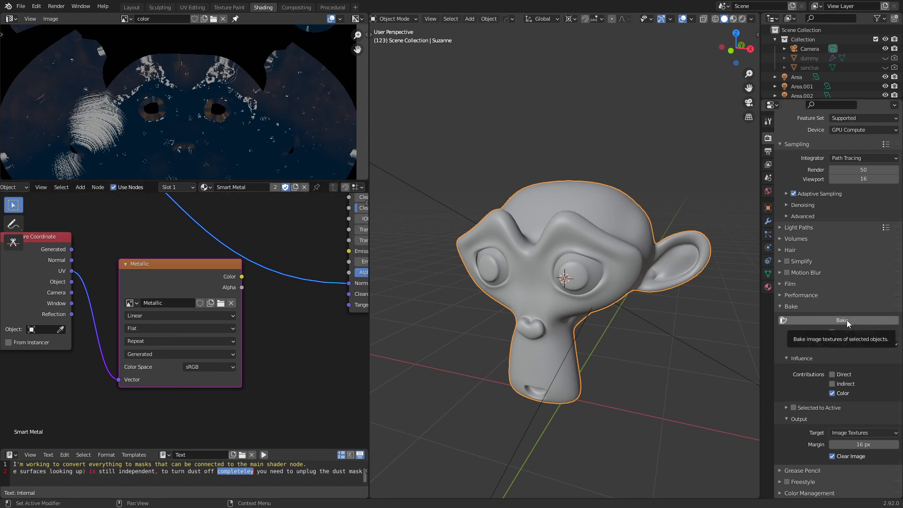
{"action": "left_click", "coordinate": [125, 19]}
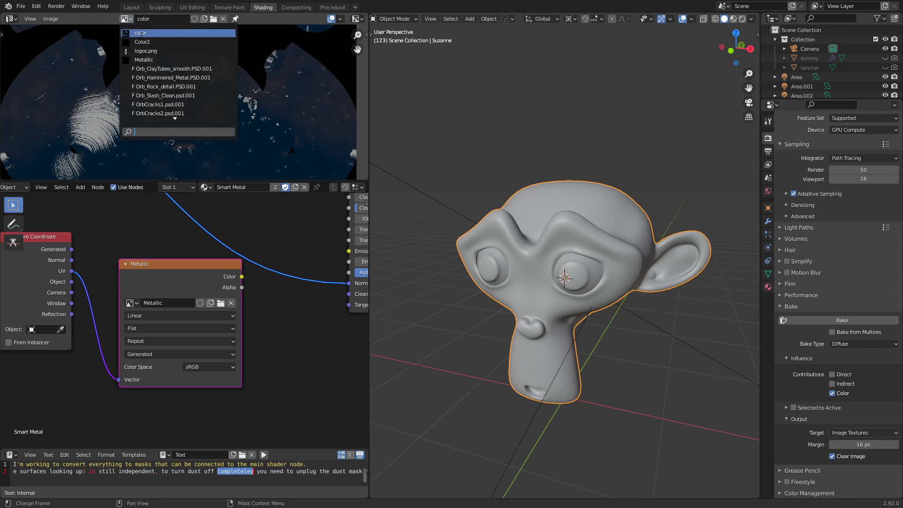
{"action": "left_click", "coordinate": [151, 59]}
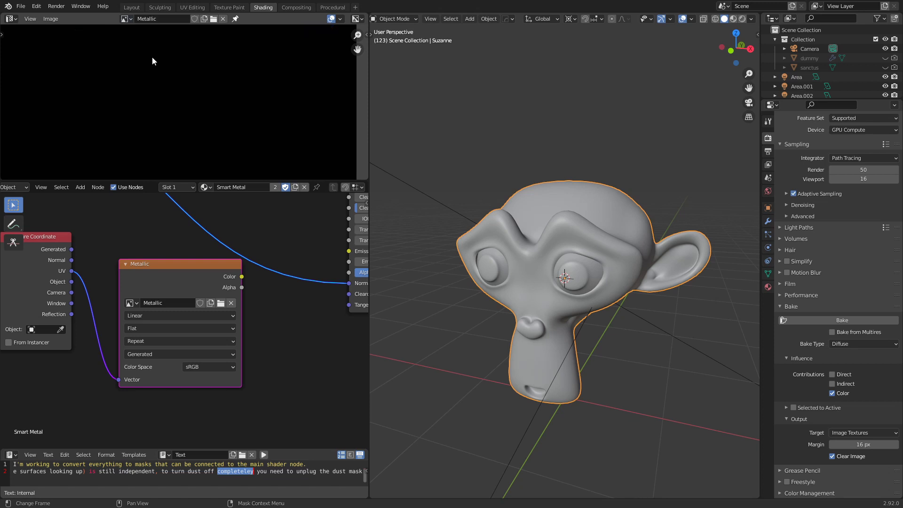
{"action": "scroll", "coordinate": [211, 120], "scroll_direction": "down", "scroll_amount": 5}
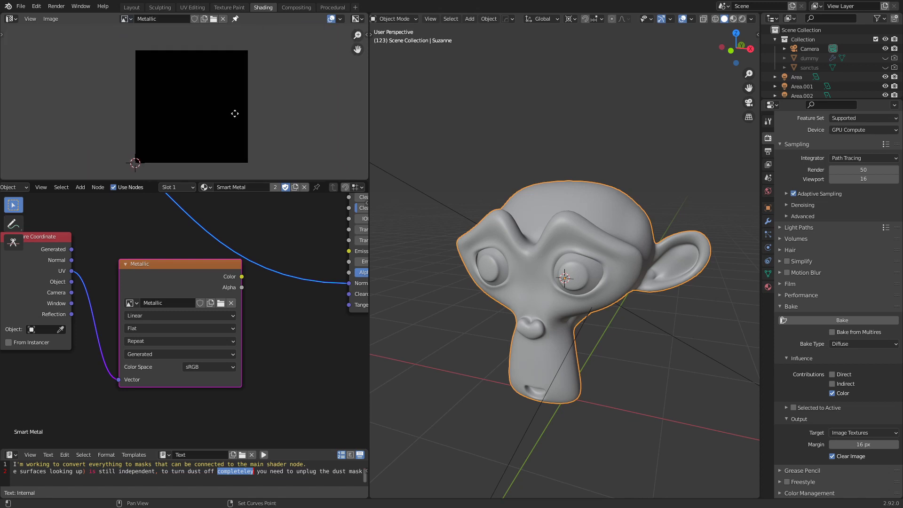
{"action": "scroll", "coordinate": [239, 111], "scroll_direction": "up", "scroll_amount": 1}
{"action": "middle_click_drag", "start_coordinate": [300, 112], "coordinate": [296, 108]}
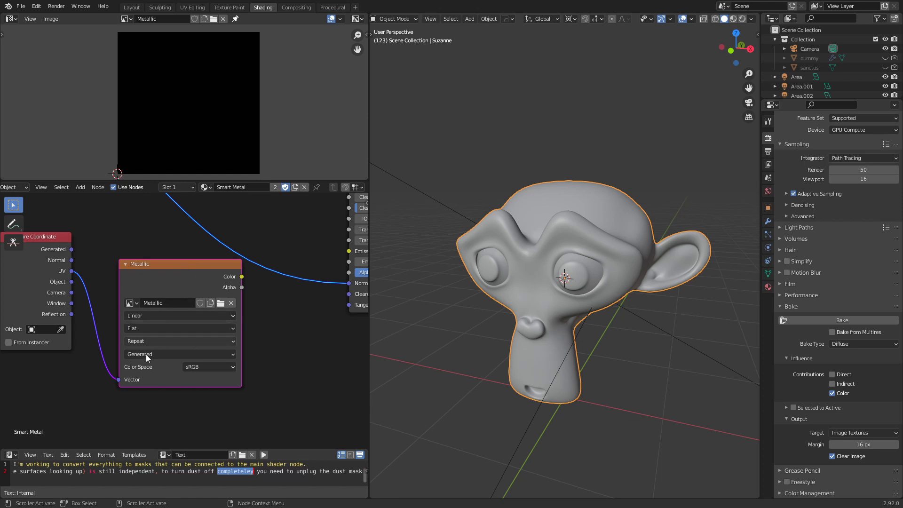
- Bake the Diffuse color pass to the Metallic image and enlarge the image editor to inspect the result
{"action": "left_click", "coordinate": [842, 320]}
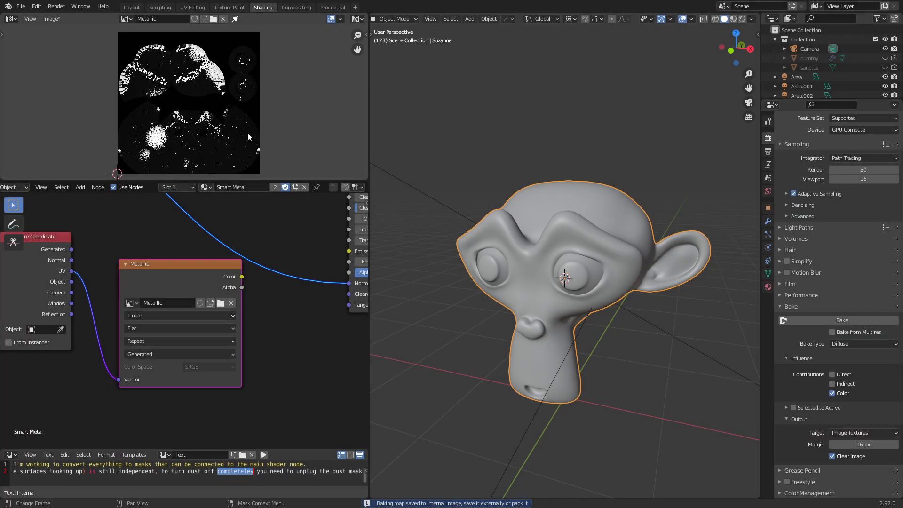
{"action": "middle_click_drag", "start_coordinate": [279, 247], "coordinate": [214, 301]}
{"action": "scroll", "coordinate": [214, 302], "scroll_direction": "down", "scroll_amount": 1}
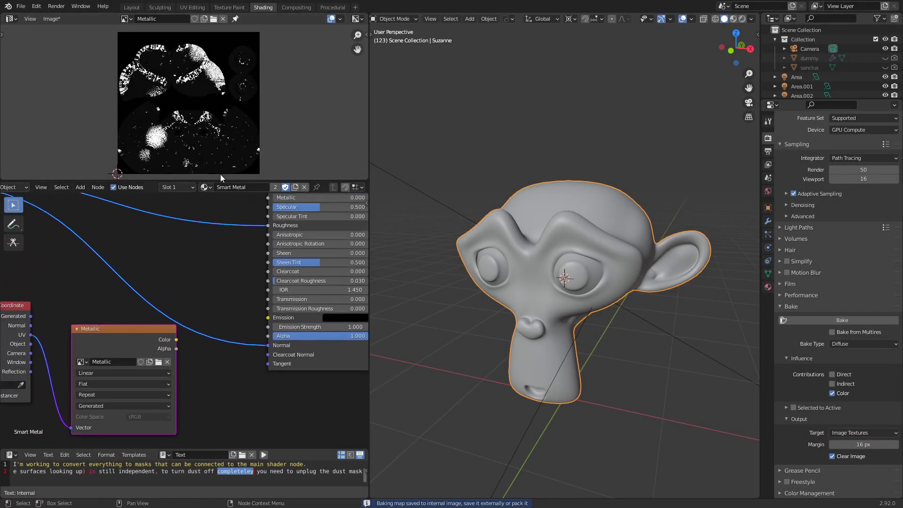
{"action": "left_click_drag", "start_coordinate": [236, 181], "coordinate": [231, 298]}
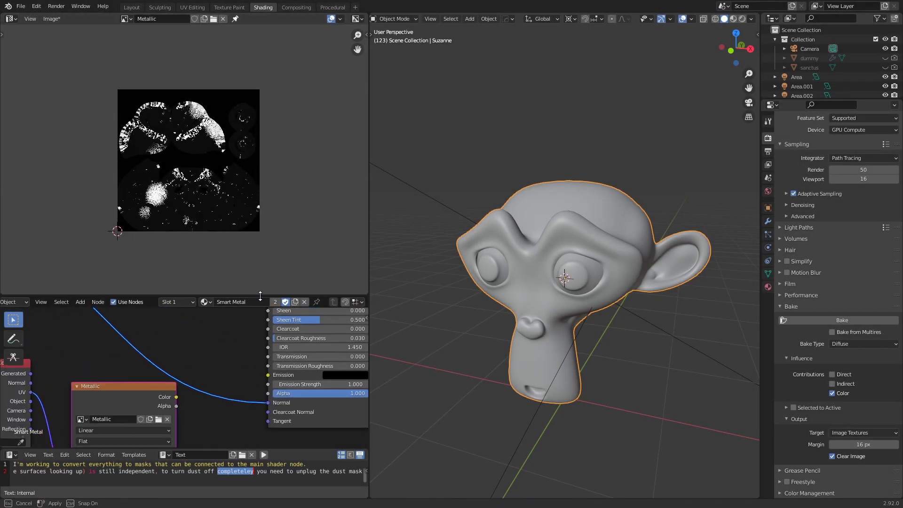
{"action": "scroll", "coordinate": [199, 189], "scroll_direction": "up", "scroll_amount": 4}
{"action": "scroll", "coordinate": [199, 189], "scroll_direction": "down", "scroll_amount": 4}
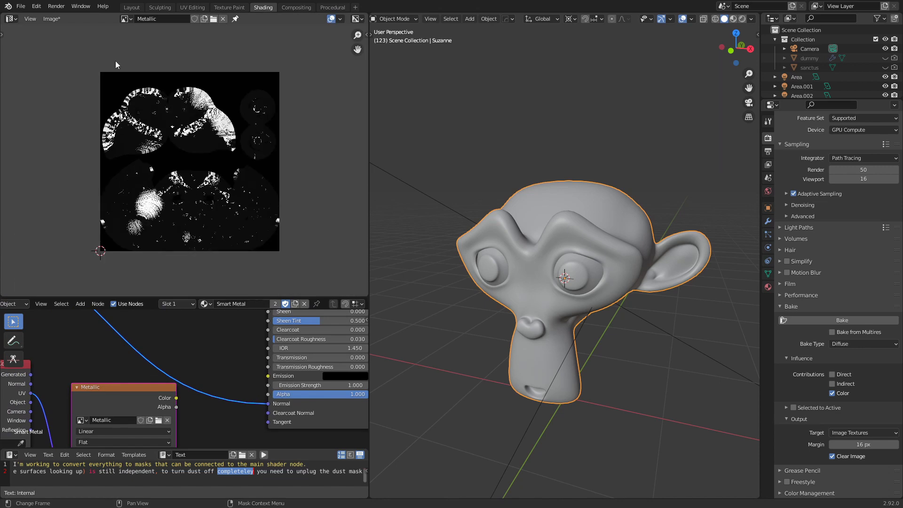
- Save the baked metallic image as Metallic.png in the Monkey2 folder
{"action": "left_click", "coordinate": [52, 19]}
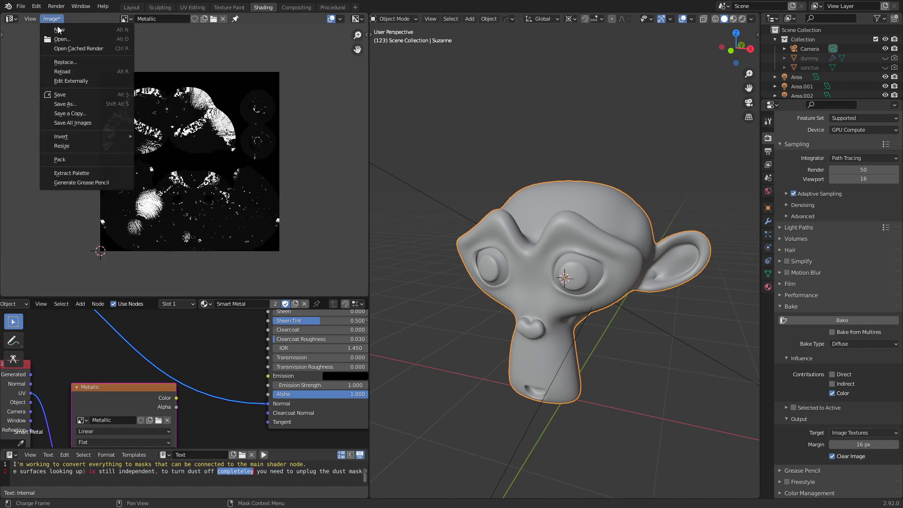
{"action": "left_click", "coordinate": [84, 104]}
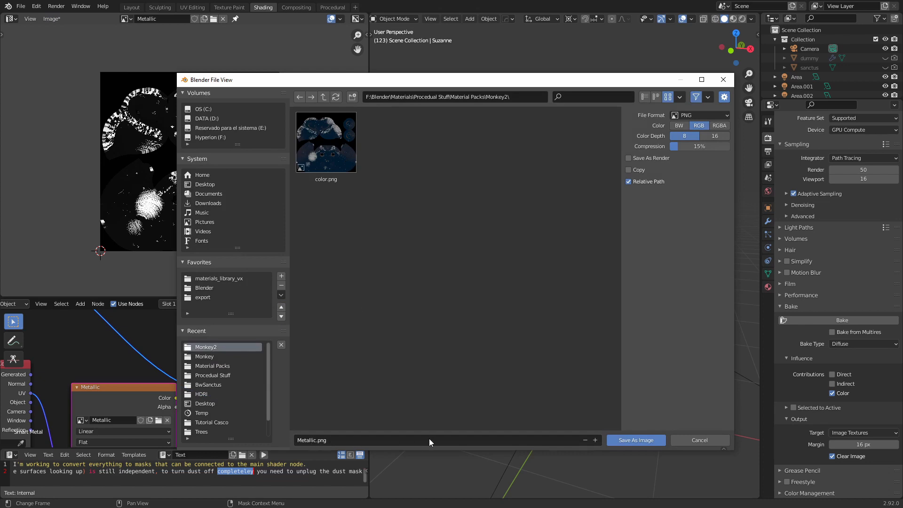
{"action": "left_click", "coordinate": [636, 440]}
- Enlarge the node editor, then connect Color Bake to Base Color and Metallic Bake to the Principled BSDF's Metallic input
{"action": "left_click_drag", "start_coordinate": [213, 301], "coordinate": [213, 118]}
{"action": "middle_click_drag", "start_coordinate": [213, 250], "coordinate": [268, 282]}
{"action": "scroll", "coordinate": [248, 289], "scroll_direction": "up", "scroll_amount": 2}
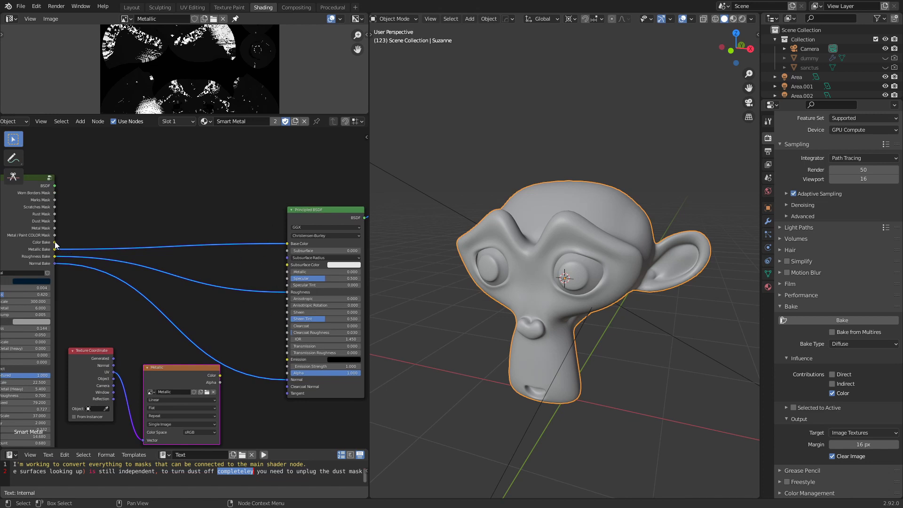
{"action": "left_click_drag", "start_coordinate": [56, 243], "coordinate": [288, 245]}
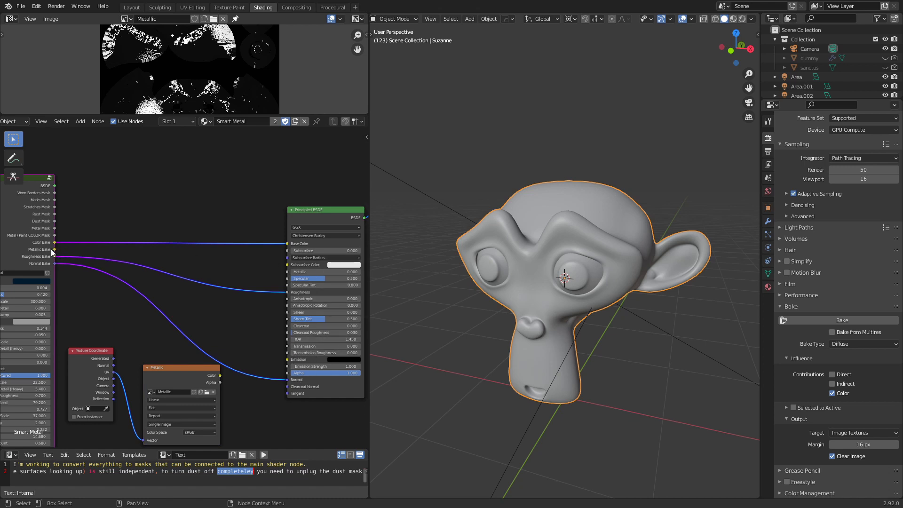
{"action": "left_click_drag", "start_coordinate": [54, 250], "coordinate": [287, 272]}
{"action": "middle_click_drag", "start_coordinate": [264, 326], "coordinate": [207, 318]}
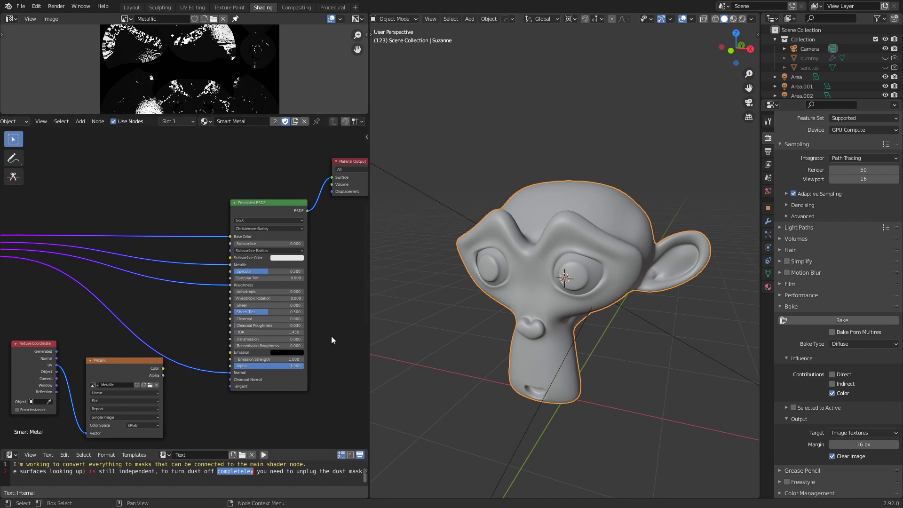
- Set the bake type to Roughness and create a new 1024 x 1024 px image named Roughness in the image texture node
{"action": "left_click", "coordinate": [861, 345]}
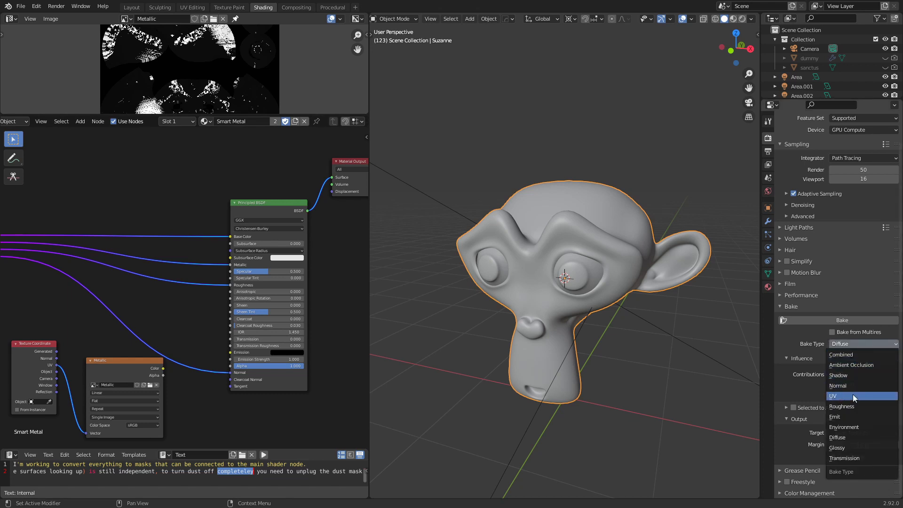
{"action": "left_click", "coordinate": [852, 407]}
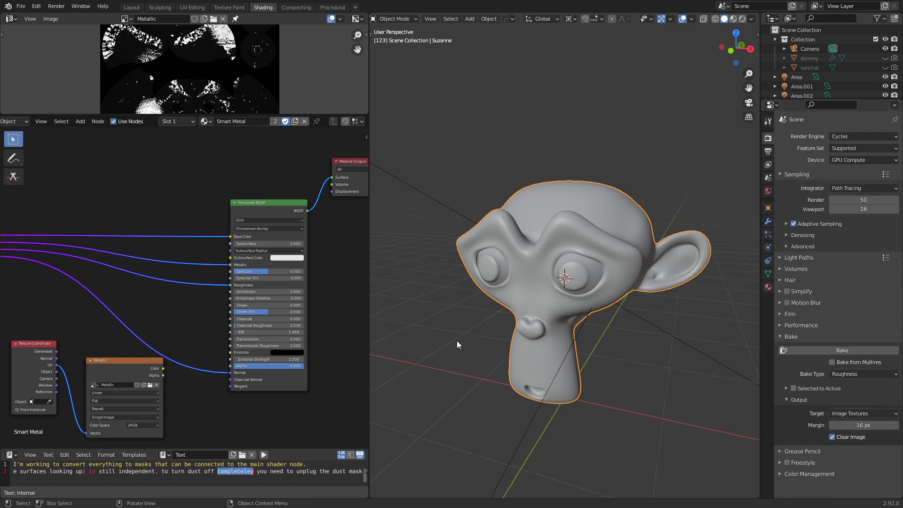
{"action": "middle_click_drag", "start_coordinate": [200, 343], "coordinate": [228, 270]}
{"action": "scroll", "coordinate": [198, 311], "scroll_direction": "up", "scroll_amount": 2}
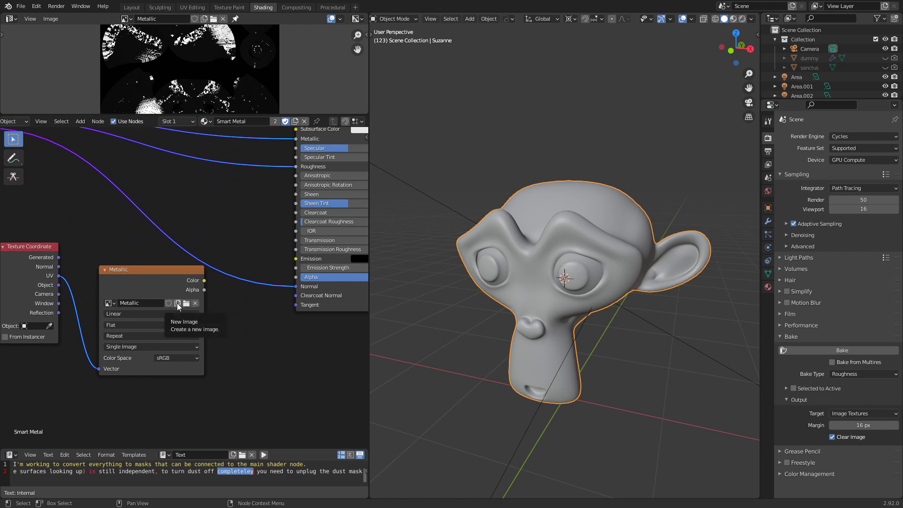
{"action": "left_click", "coordinate": [177, 303]}
{"action": "left_click", "coordinate": [196, 320]}
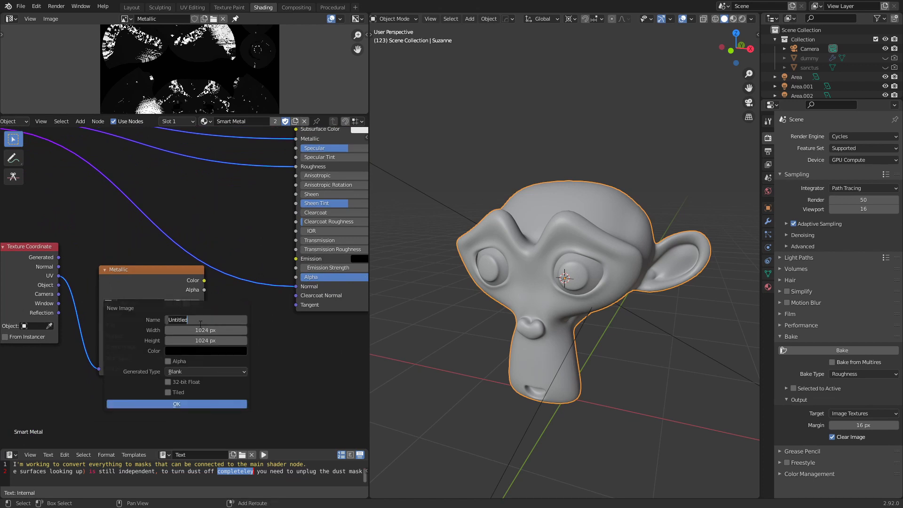
{"action": "type", "text": "Roughness"}
{"action": "left_click", "coordinate": [203, 404]}
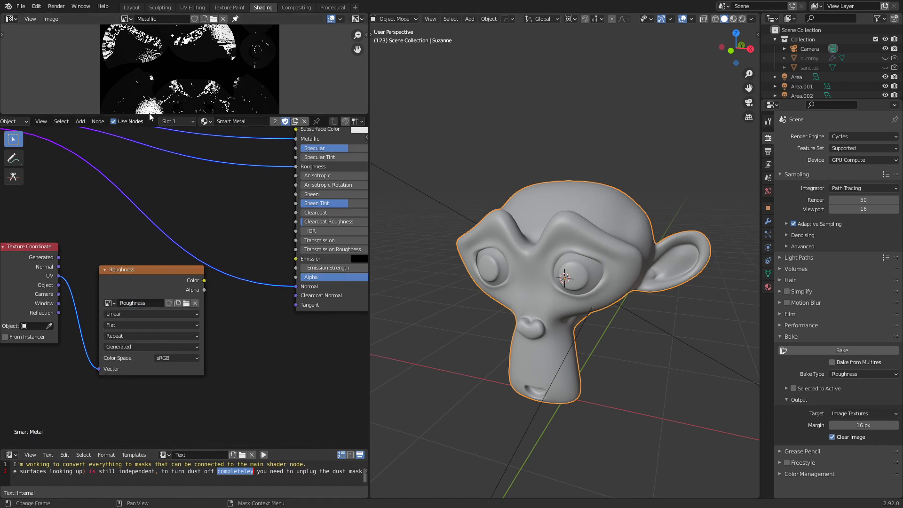
- Enlarge the image editor and display the Roughness image in it
{"action": "left_click_drag", "start_coordinate": [151, 116], "coordinate": [182, 269]}
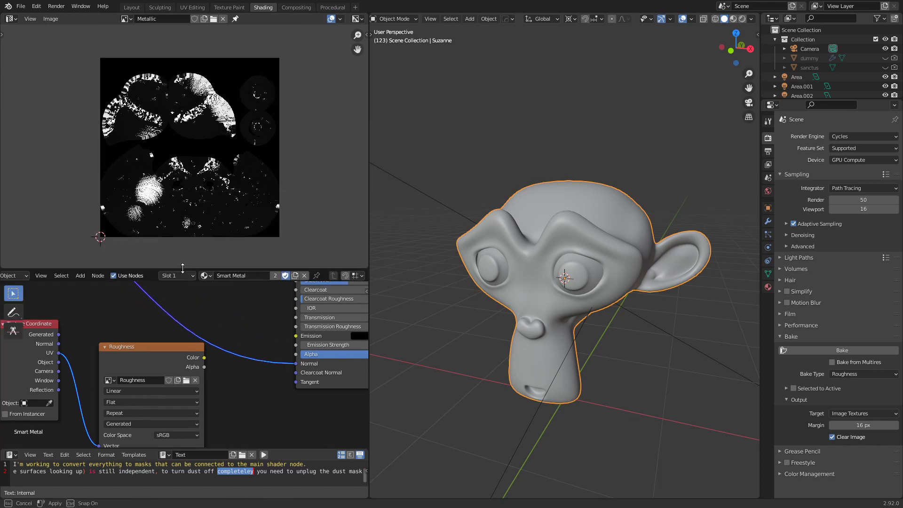
{"action": "left_click", "coordinate": [126, 19]}
{"action": "scroll", "coordinate": [131, 21], "scroll_direction": "down", "scroll_amount": 8}
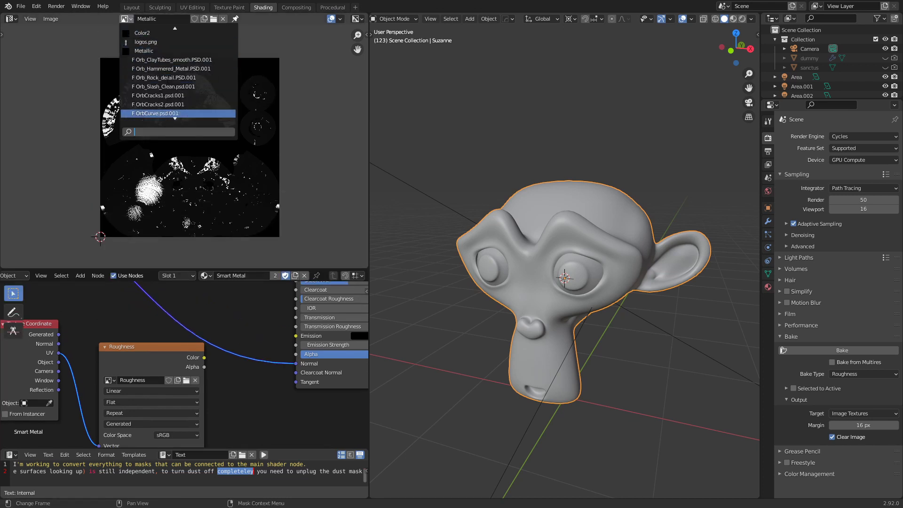
{"action": "left_click", "coordinate": [171, 106]}
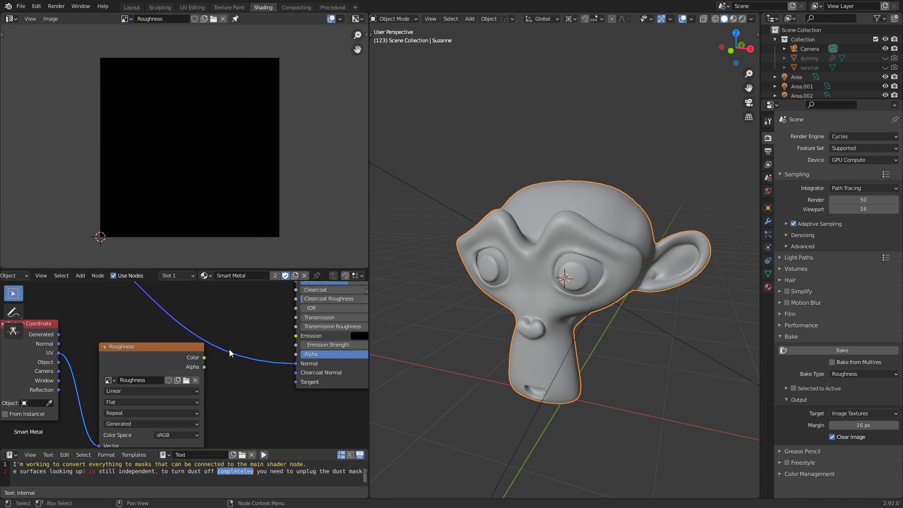
- Select the Roughness image texture node as the bake target, bake the Roughness pass, and inspect the result
{"action": "scroll", "coordinate": [230, 349], "scroll_direction": "up", "scroll_amount": 3}
{"action": "middle_click_drag", "start_coordinate": [251, 385], "coordinate": [256, 317]}
{"action": "scroll", "coordinate": [257, 317], "scroll_direction": "down", "scroll_amount": 2}
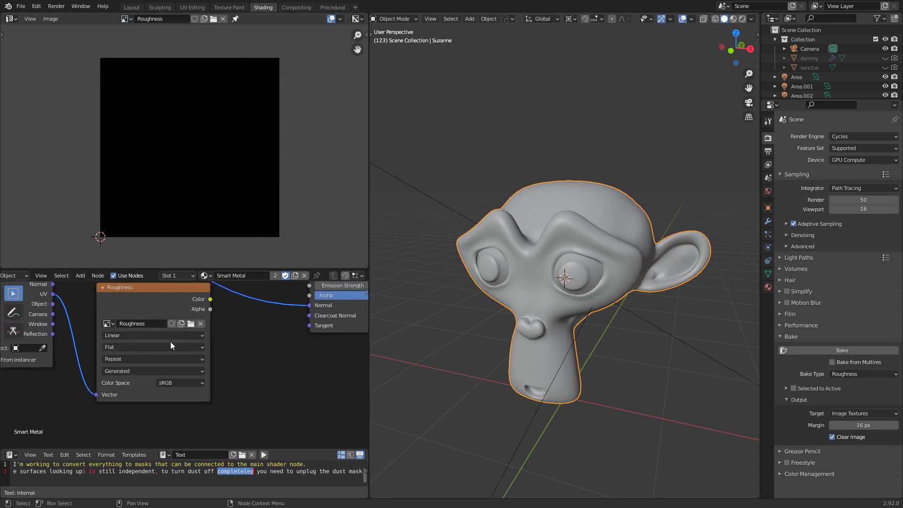
{"action": "scroll", "coordinate": [207, 341], "scroll_direction": "down", "scroll_amount": 9}
{"action": "middle_click_drag", "start_coordinate": [227, 347], "coordinate": [214, 429]}
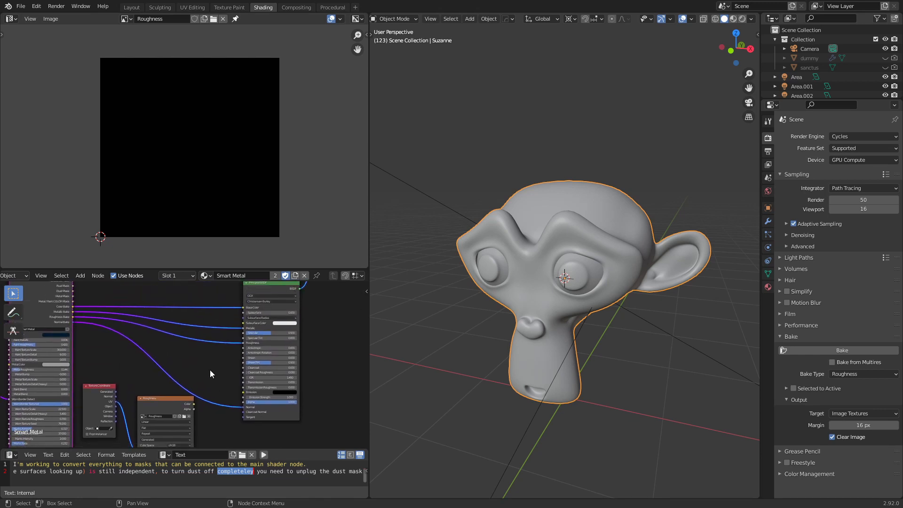
{"action": "left_click", "coordinate": [164, 401]}
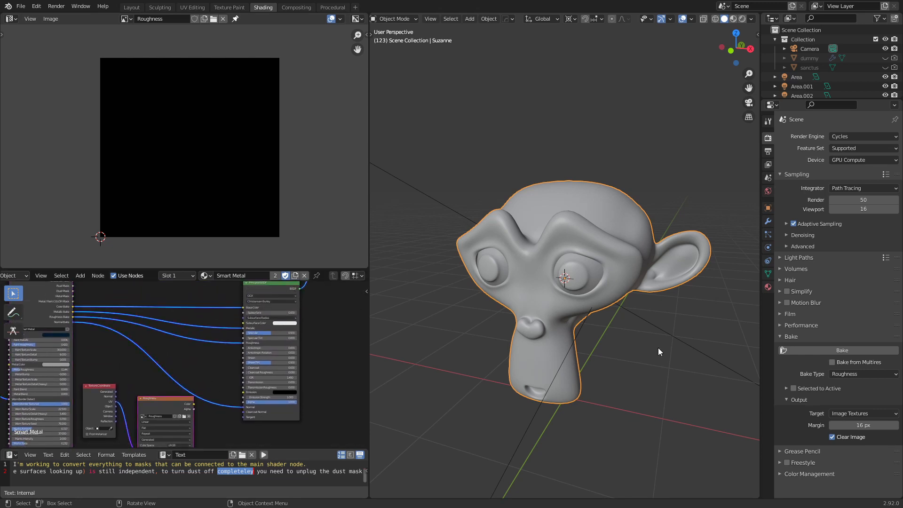
{"action": "left_click", "coordinate": [842, 350]}
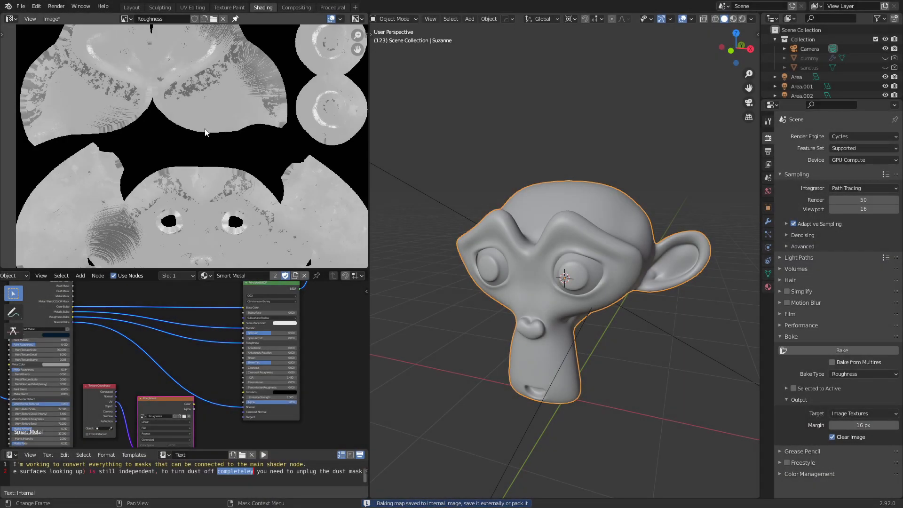
{"action": "scroll", "coordinate": [202, 139], "scroll_direction": "down", "scroll_amount": 1}
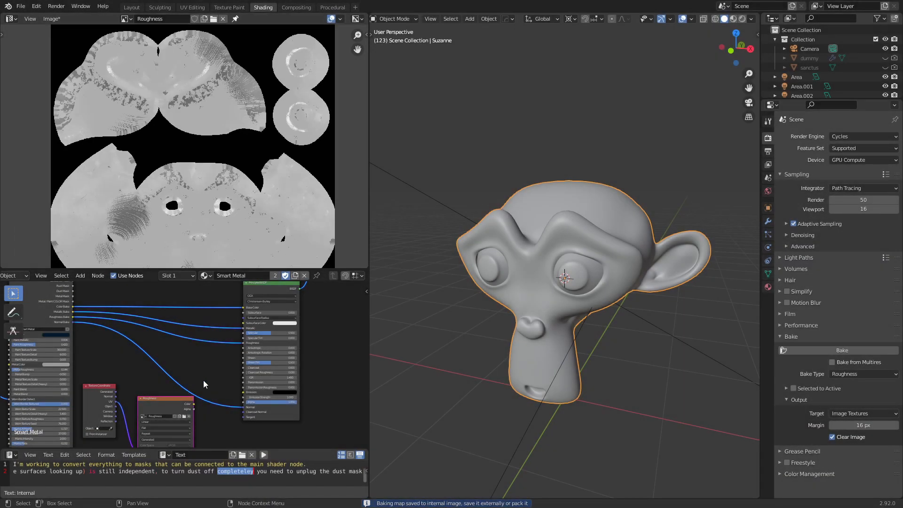
- Save the baked roughness image as Roughness.png in the Monkey2 folder
{"action": "middle_click_drag", "start_coordinate": [203, 380], "coordinate": [225, 330]}
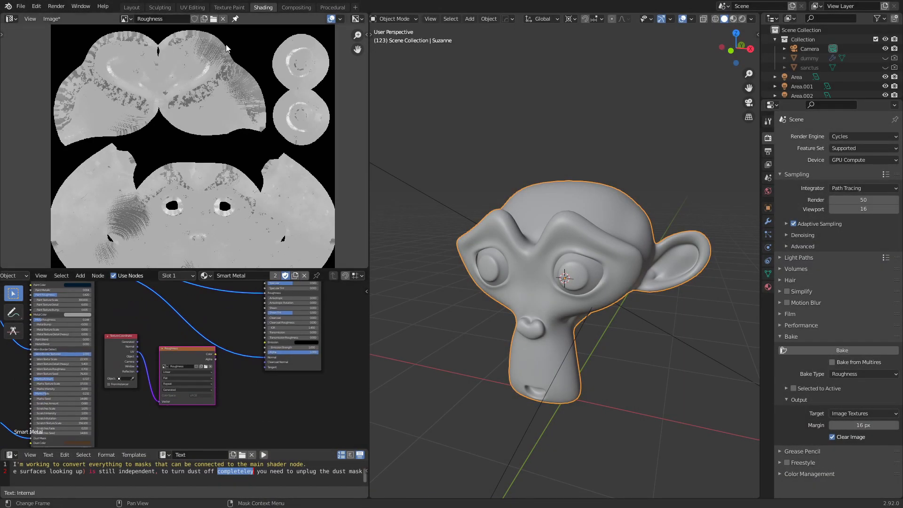
{"action": "left_click", "coordinate": [55, 21]}
{"action": "left_click", "coordinate": [80, 106]}
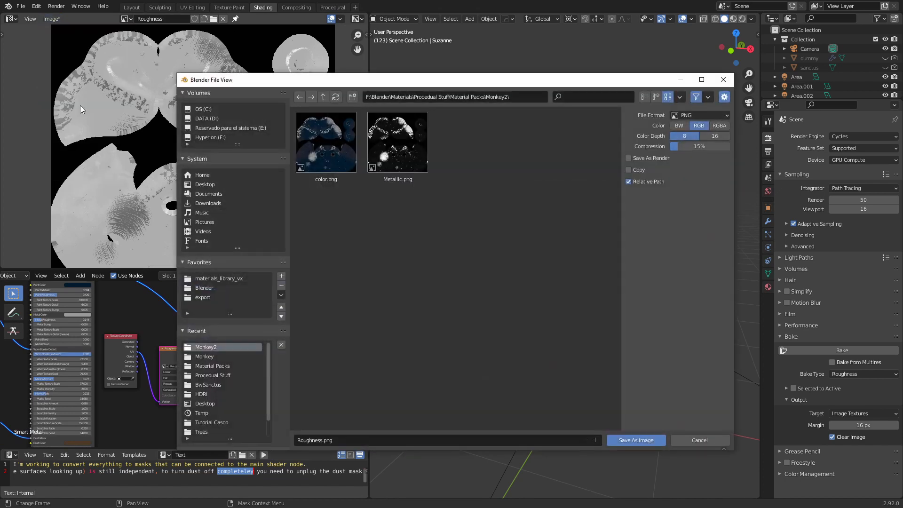
{"action": "left_click", "coordinate": [636, 440]}
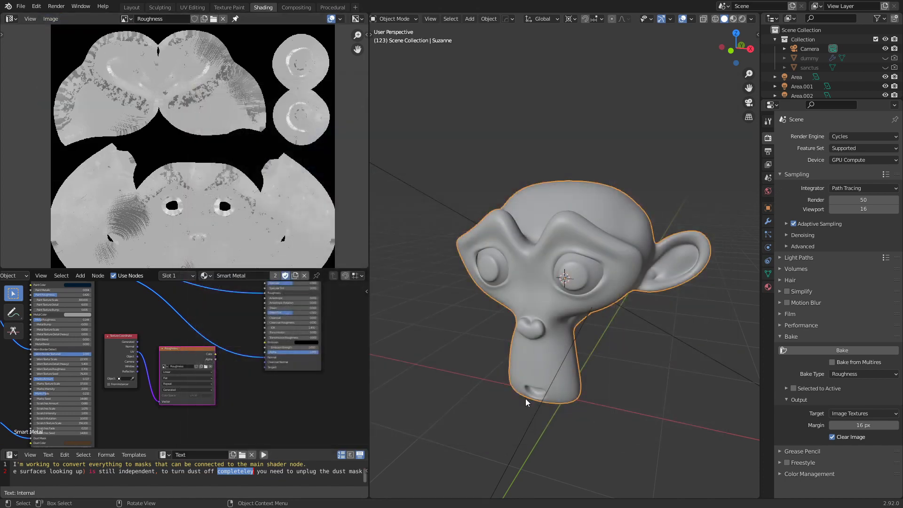
- Set the bake type to Normal and create a new 1024 x 1024 px image named Normal in the image texture node
{"action": "scroll", "coordinate": [238, 381], "scroll_direction": "up", "scroll_amount": 2}
{"action": "scroll", "coordinate": [238, 381], "scroll_direction": "down", "scroll_amount": 3}
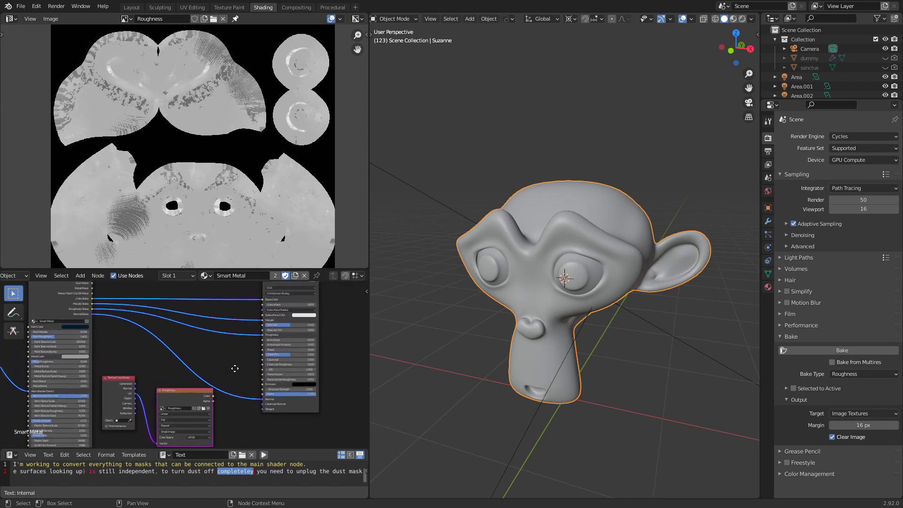
{"action": "scroll", "coordinate": [242, 405], "scroll_direction": "up", "scroll_amount": 1}
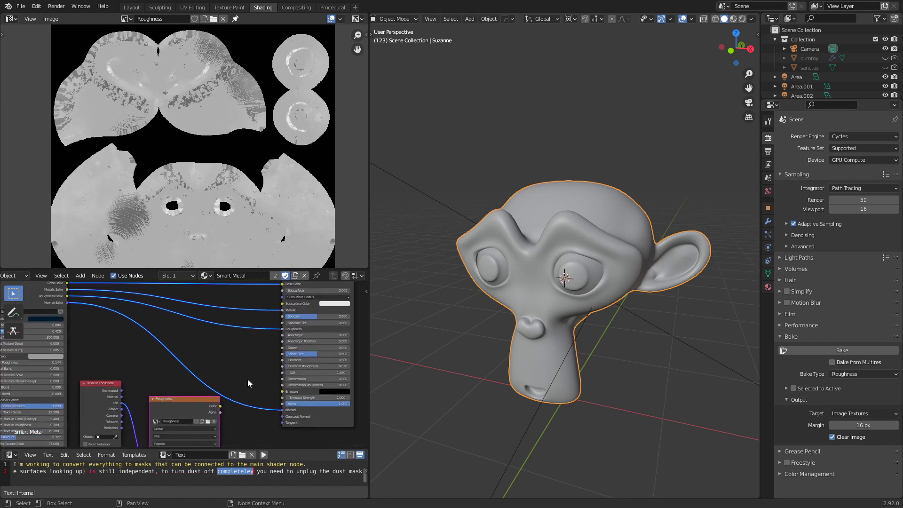
{"action": "left_click", "coordinate": [859, 374]}
{"action": "left_click", "coordinate": [845, 332]}
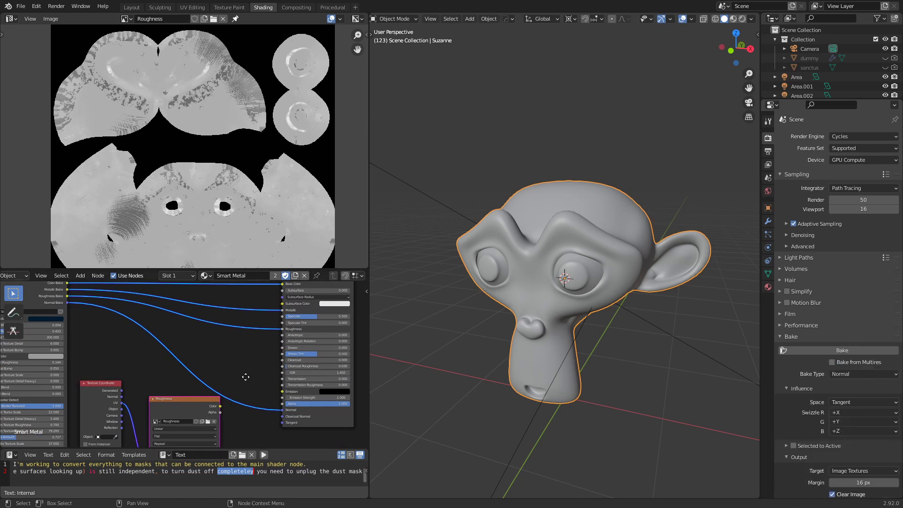
{"action": "middle_click_drag", "start_coordinate": [245, 377], "coordinate": [249, 315]}
{"action": "scroll", "coordinate": [242, 376], "scroll_direction": "up", "scroll_amount": 7}
{"action": "left_click", "coordinate": [220, 357]}
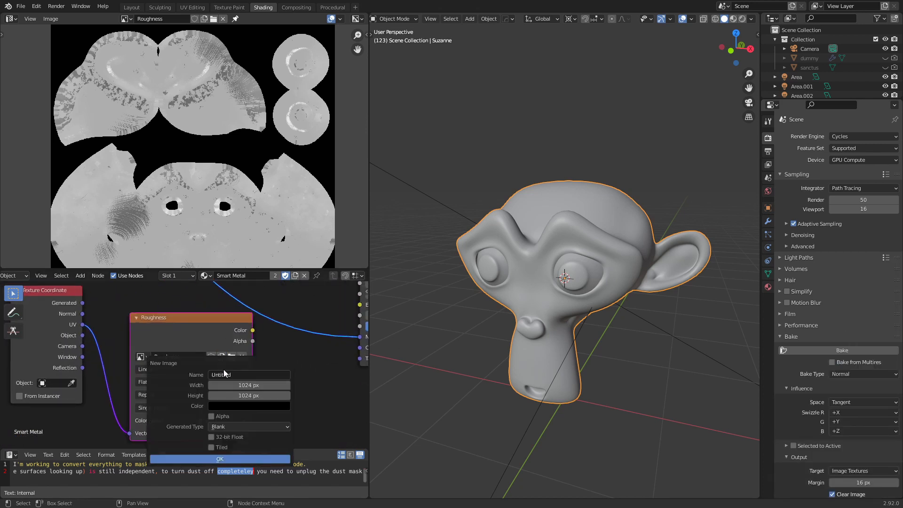
{"action": "type", "text": "mal"}
{"action": "key", "text": "Return"}
{"action": "left_click", "coordinate": [239, 459]}
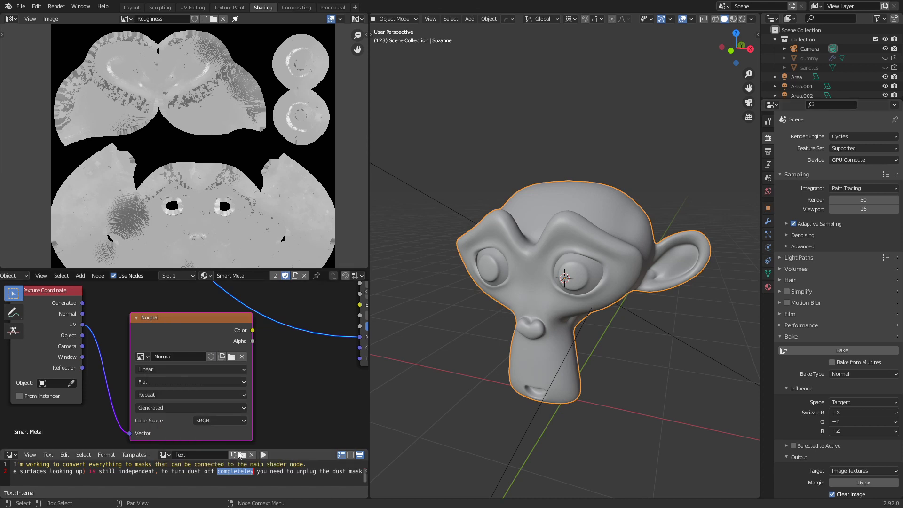
- Display the new Normal image in the image editor and fit it into view
{"action": "scroll", "coordinate": [263, 380], "scroll_direction": "down", "scroll_amount": 2}
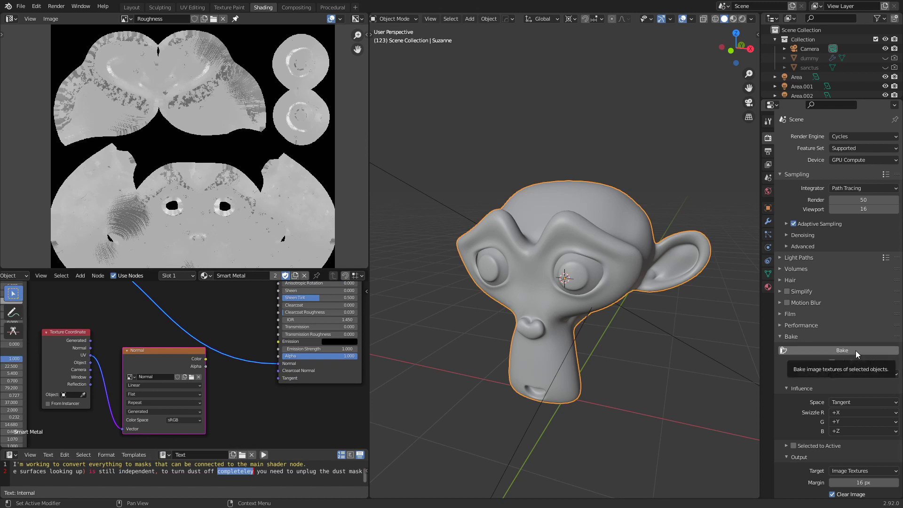
{"action": "left_click", "coordinate": [125, 19]}
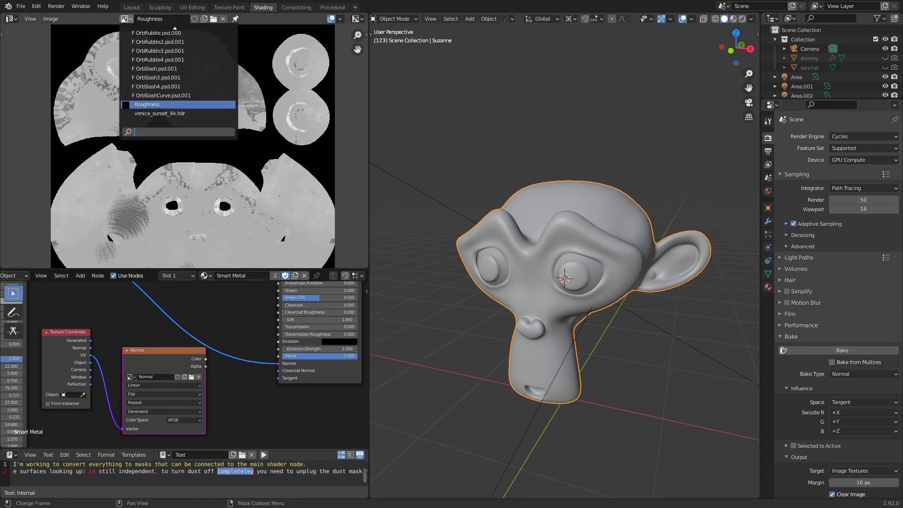
{"action": "scroll", "coordinate": [189, 68], "scroll_direction": "up", "scroll_amount": 8}
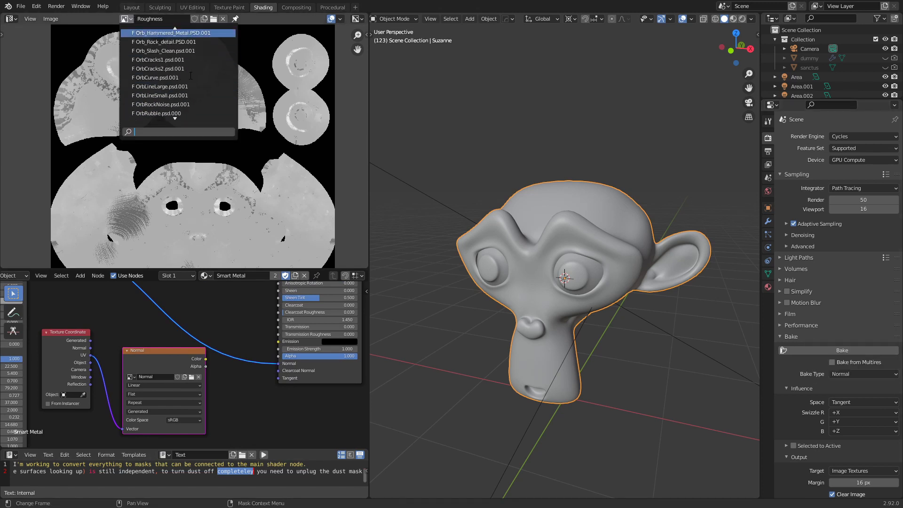
{"action": "left_click", "coordinate": [188, 69]}
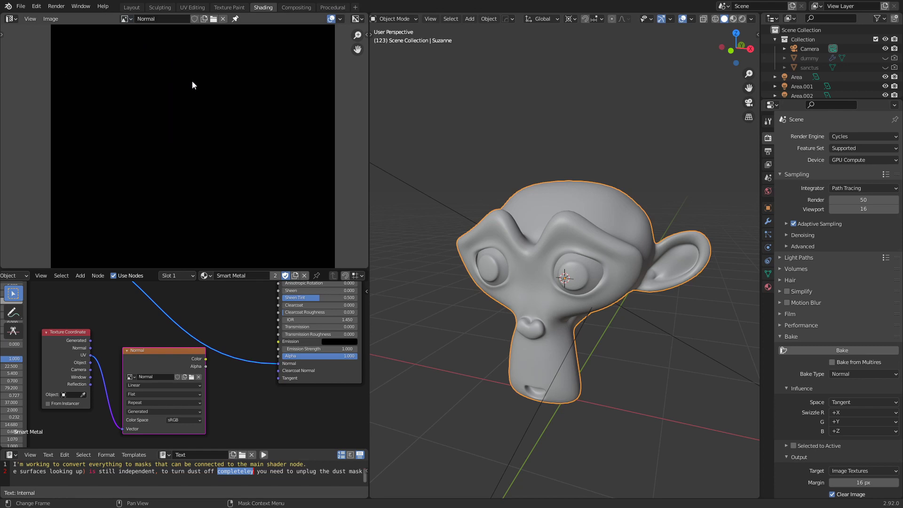
{"action": "scroll", "coordinate": [317, 225], "scroll_direction": "down", "scroll_amount": 1}
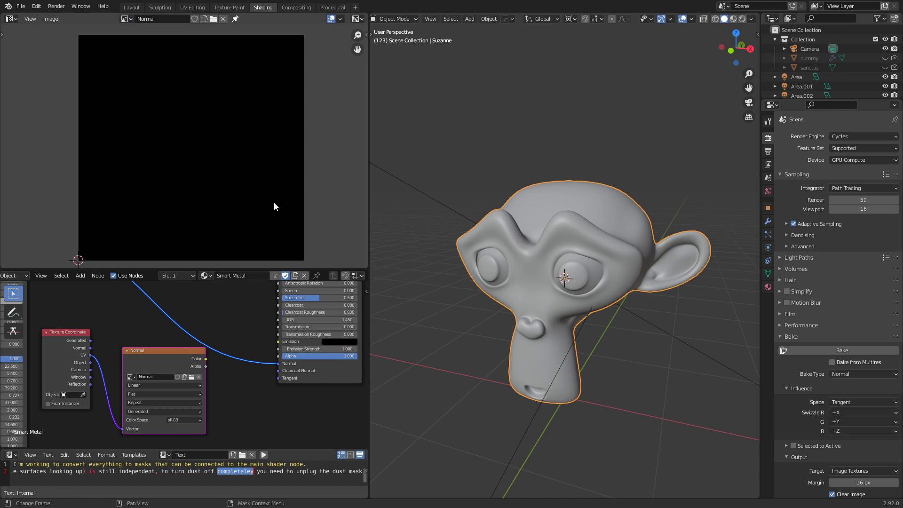
- Bake the Normal pass to the Normal image and inspect the baked detail up close
{"action": "left_click", "coordinate": [854, 350]}
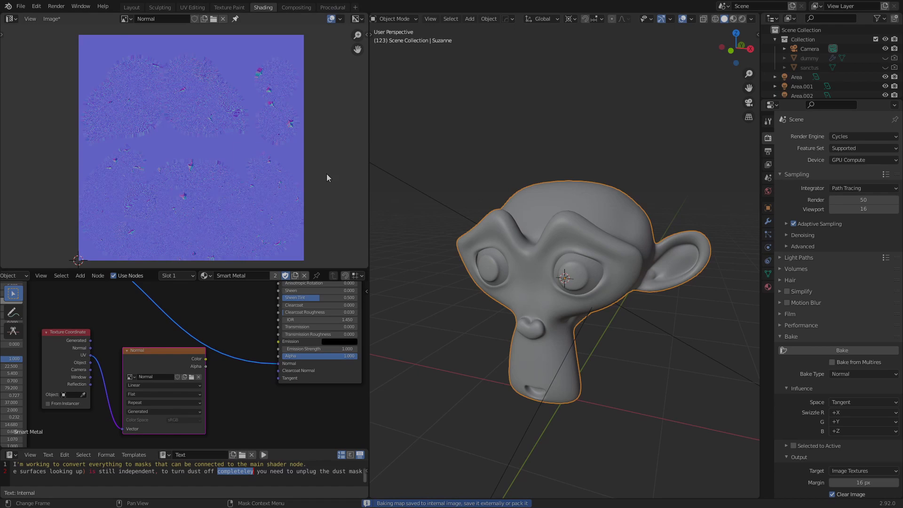
{"action": "scroll", "coordinate": [160, 182], "scroll_direction": "up", "scroll_amount": 3}
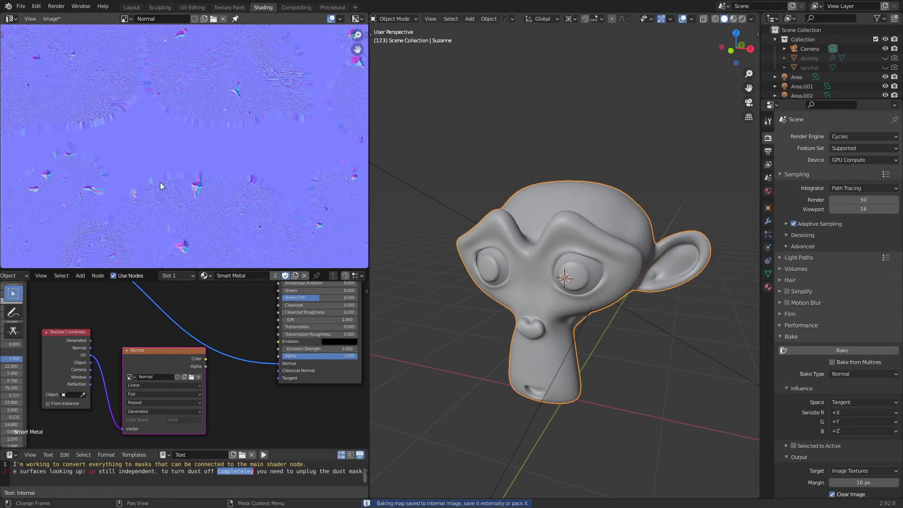
{"action": "scroll", "coordinate": [188, 99], "scroll_direction": "up", "scroll_amount": 2}
{"action": "scroll", "coordinate": [221, 142], "scroll_direction": "down", "scroll_amount": 1}
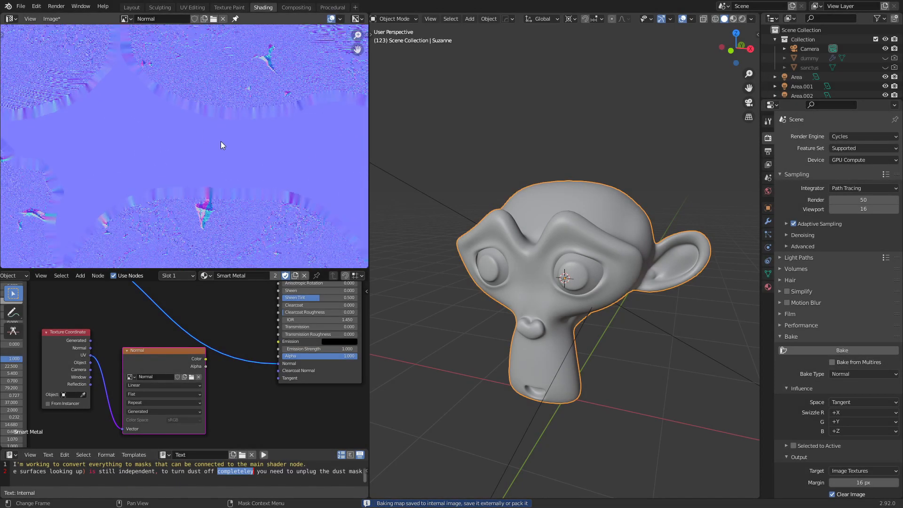
- Save the baked normal map as Normal.png in the Monkey2 folder
{"action": "left_click", "coordinate": [51, 18]}
{"action": "left_click", "coordinate": [79, 102]}
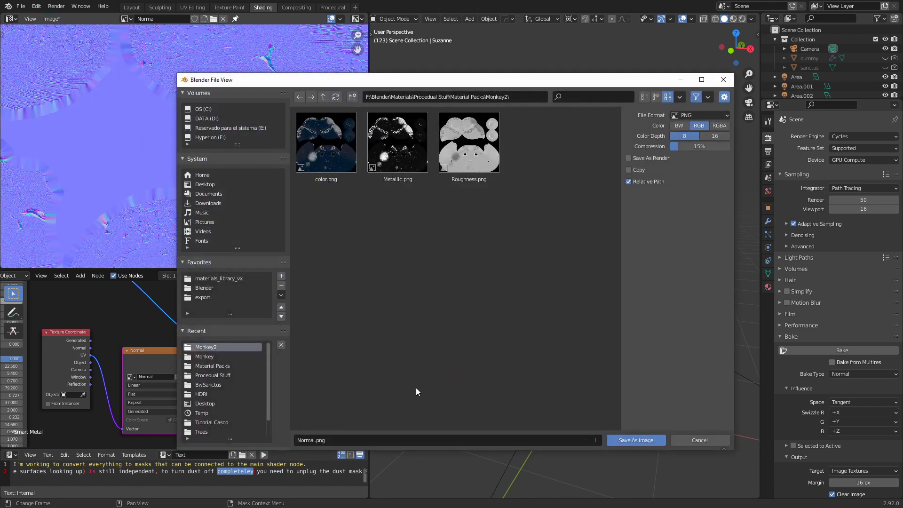
{"action": "left_click", "coordinate": [627, 438]}
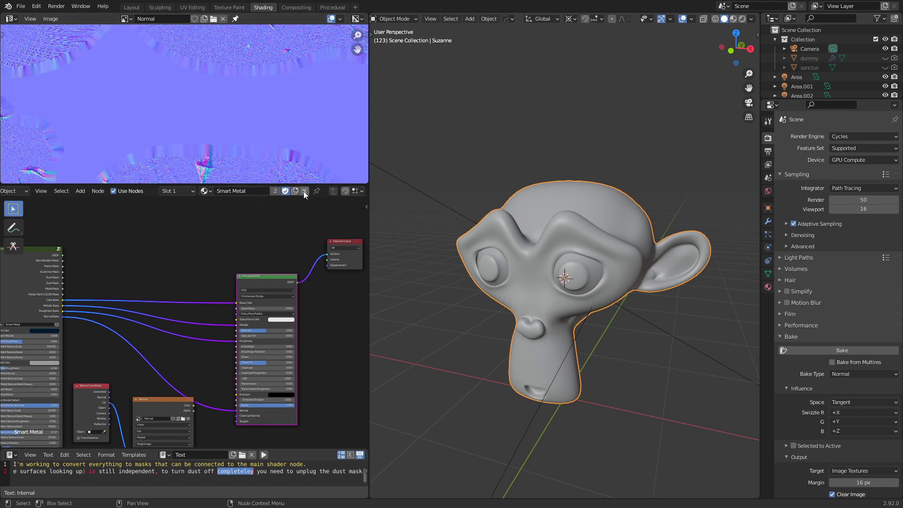
- Unlink the Smart Metal material from the monkey and create a new material named Monkey
{"action": "left_click", "coordinate": [303, 191]}
{"action": "left_click", "coordinate": [252, 190]}
{"action": "left_click", "coordinate": [280, 190]}
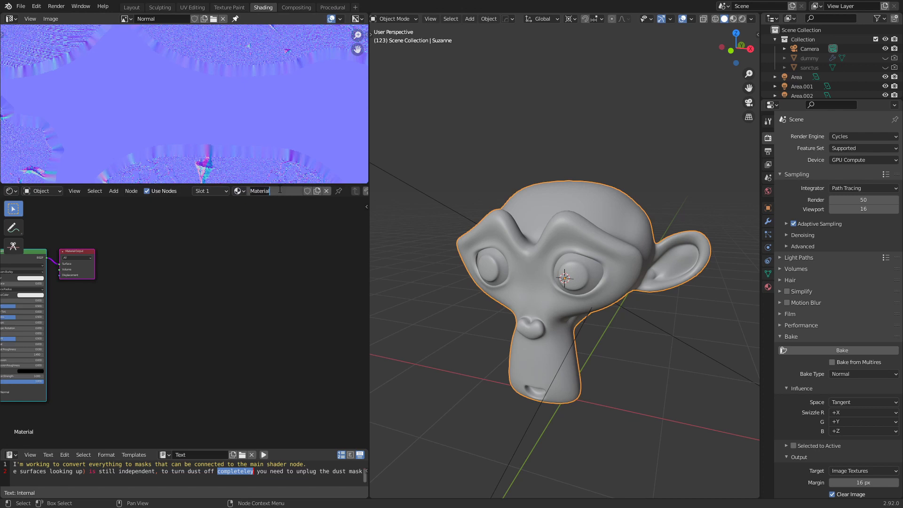
{"action": "type", "text": "Monkey"}
{"action": "key", "text": "Return"}
{"action": "key", "text": "Home"}
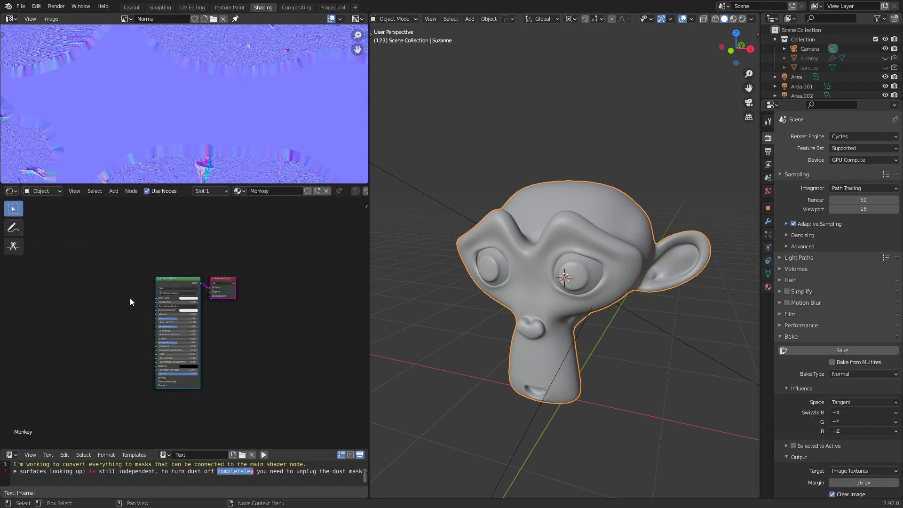
- Search the add-on preferences for "node" to check whether Node Wrangler is enabled, and return to the Monkey material's nodes
{"action": "left_click", "coordinate": [36, 6]}
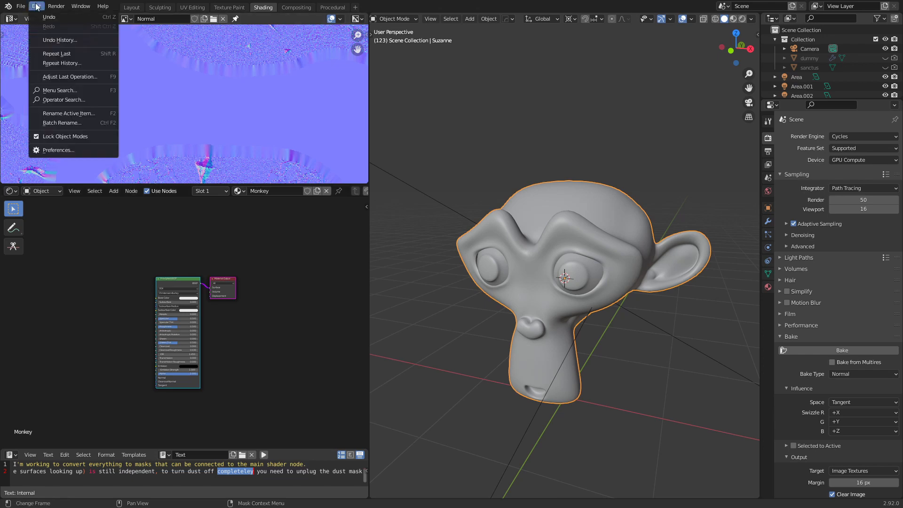
{"action": "left_click", "coordinate": [60, 154]}
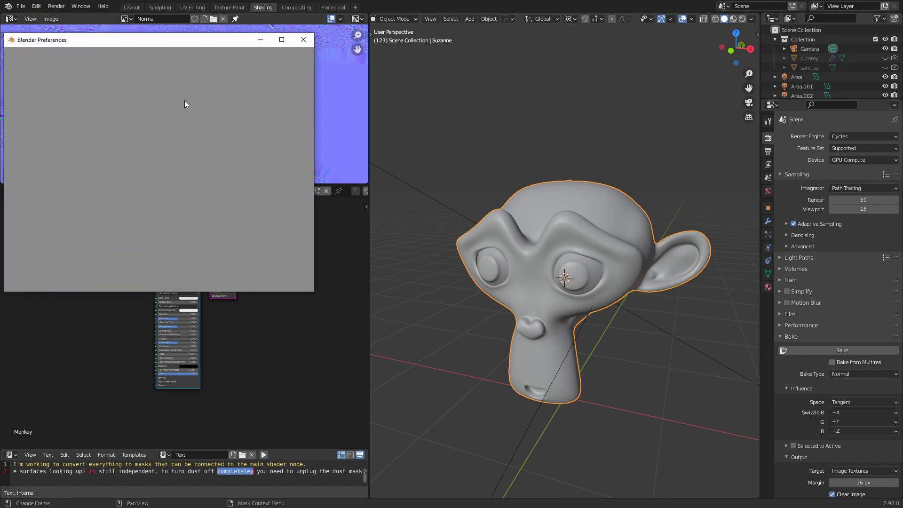
{"action": "left_click", "coordinate": [268, 67]}
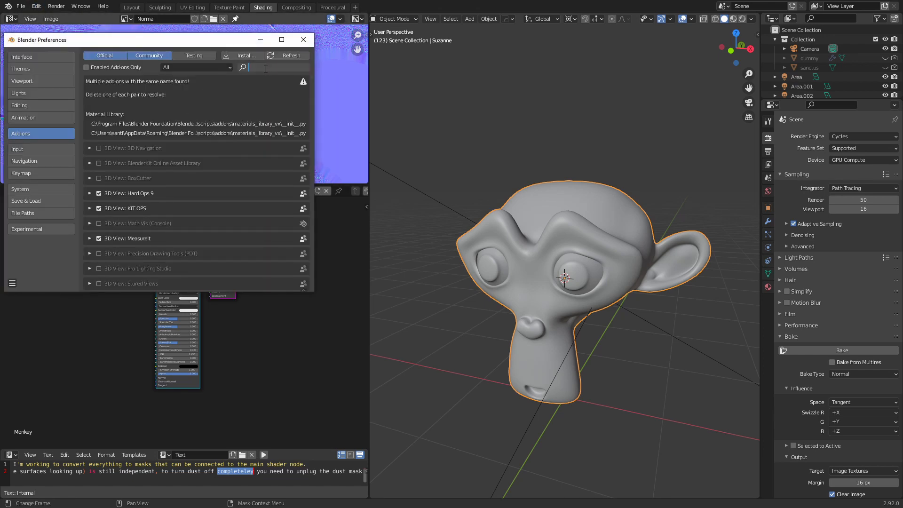
{"action": "type", "text": "node"}
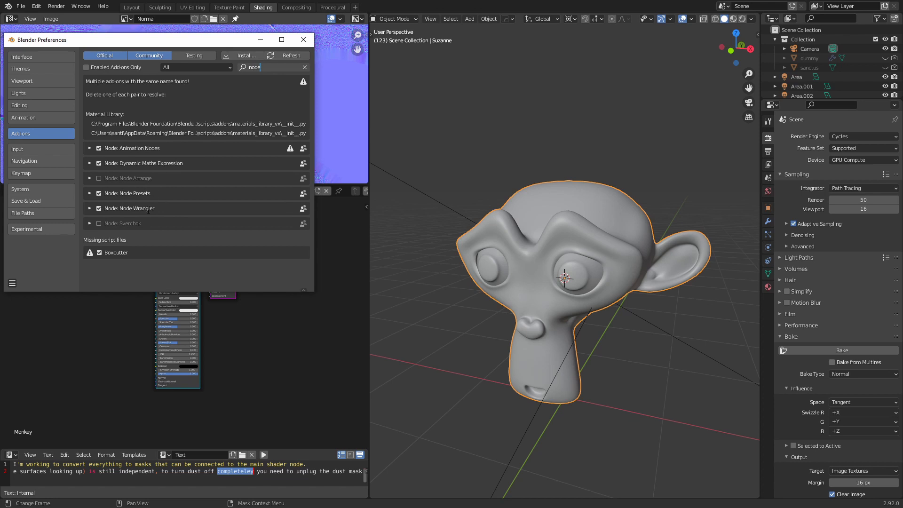
{"action": "key", "text": "Return"}
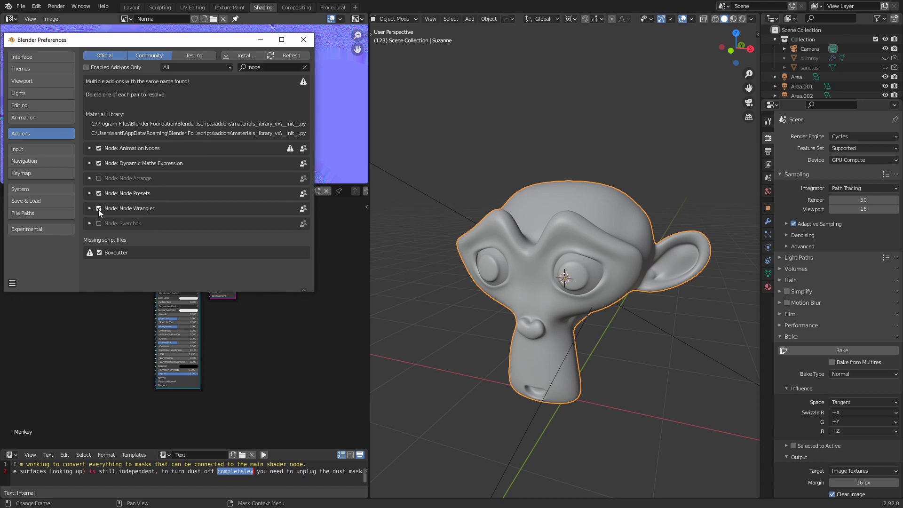
{"action": "left_click", "coordinate": [303, 39]}
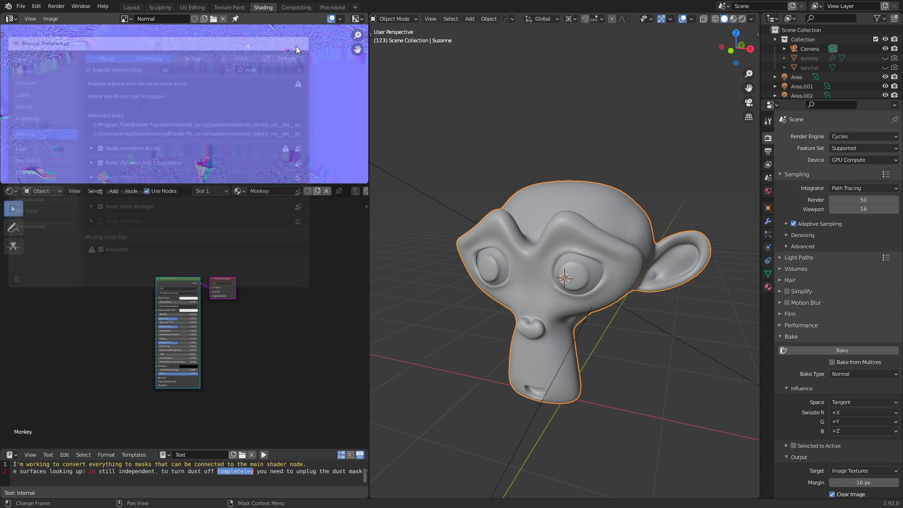
{"action": "scroll", "coordinate": [221, 285], "scroll_direction": "up", "scroll_amount": 3}
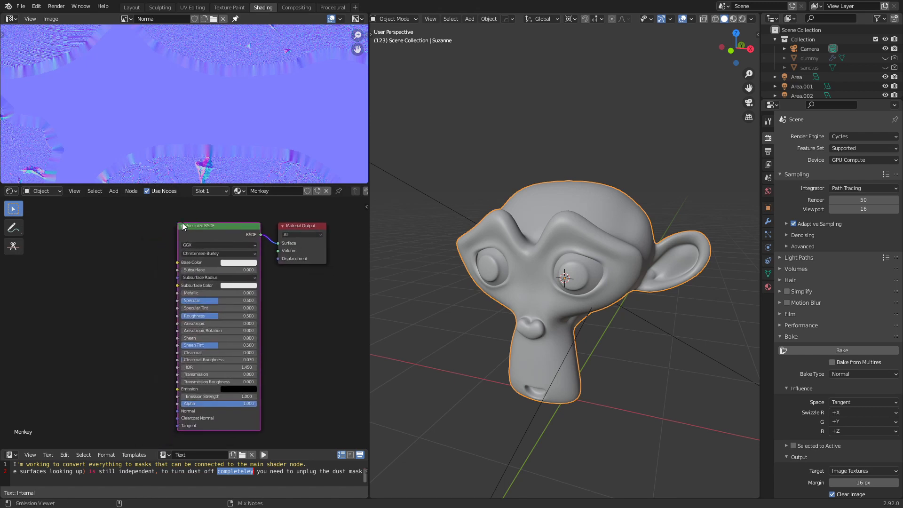
- Run Node Wrangler's Principled Texture Setup on the Principled BSDF with color.png, Metallic.png, Normal.png and Roughness.png from the Monkey2 folder
{"action": "key", "text": "ctrl+shift+t"}
{"action": "left_click", "coordinate": [326, 141]}
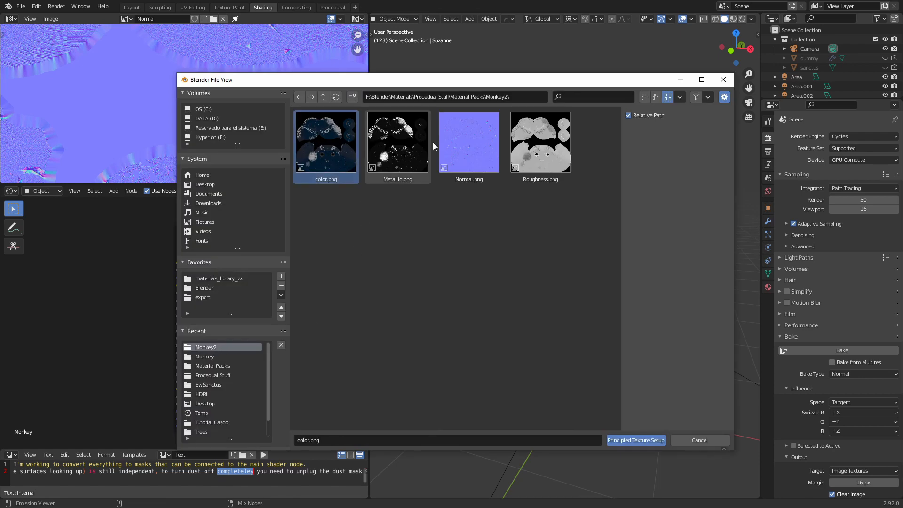
{"action": "left_click", "coordinate": [540, 141], "text": "shift"}
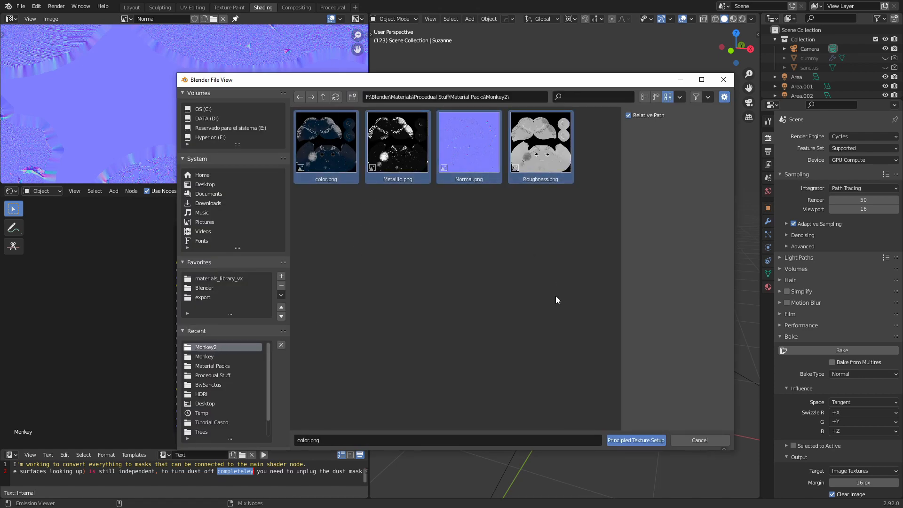
{"action": "left_click", "coordinate": [635, 441]}
{"action": "scroll", "coordinate": [324, 356], "scroll_direction": "down", "scroll_amount": 5}
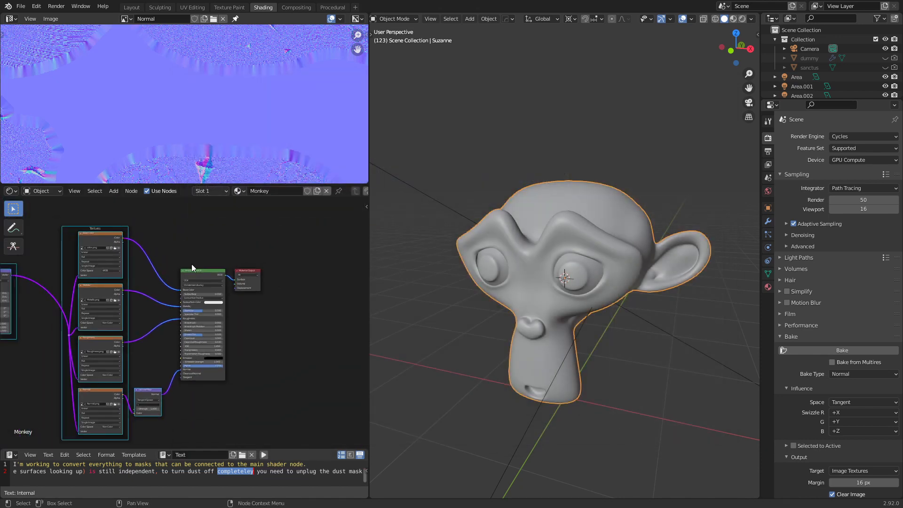
{"action": "middle_click_drag", "start_coordinate": [139, 264], "coordinate": [192, 279]}
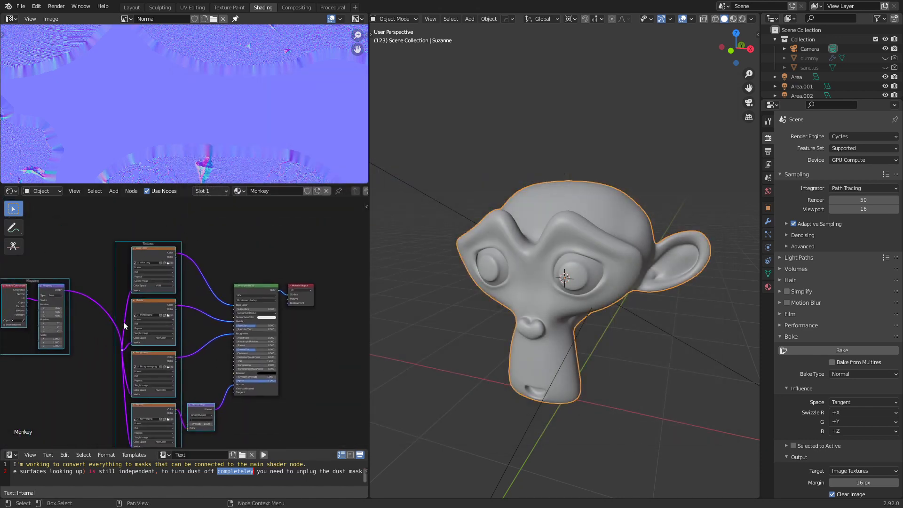
{"action": "scroll", "coordinate": [218, 374], "scroll_direction": "up", "scroll_amount": 2}
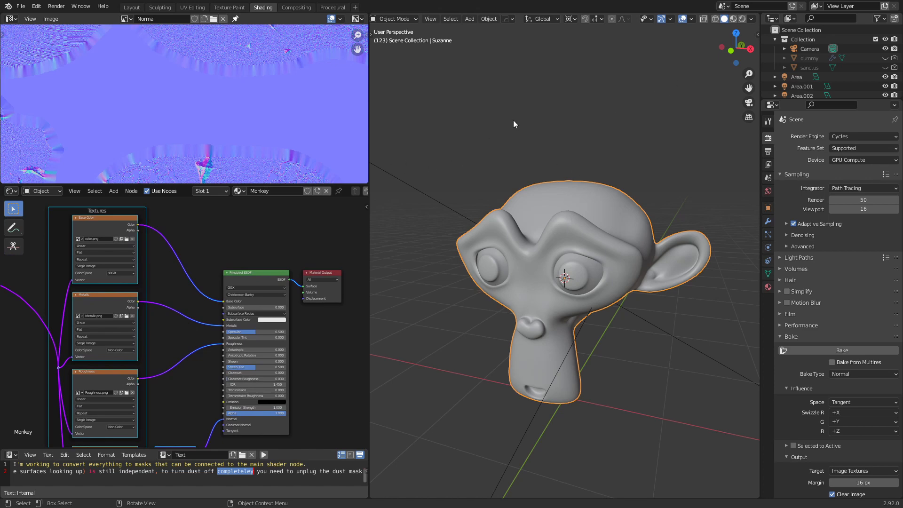
- Show the monkey in Material Preview shading, deselect it, and examine the baked textures from a new angle, near and far
{"action": "left_click", "coordinate": [732, 18]}
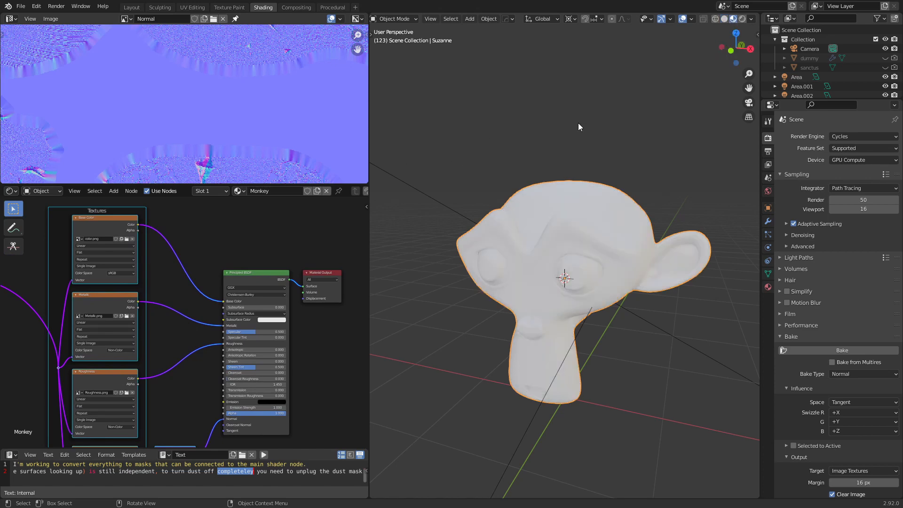
{"action": "middle_click_drag", "start_coordinate": [538, 223], "coordinate": [568, 309]}
{"action": "scroll", "coordinate": [567, 241], "scroll_direction": "down", "scroll_amount": 4}
{"action": "left_click", "coordinate": [616, 281]}
{"action": "scroll", "coordinate": [616, 281], "scroll_direction": "up", "scroll_amount": 5}
{"action": "scroll", "coordinate": [650, 218], "scroll_direction": "down", "scroll_amount": 5}
{"action": "scroll", "coordinate": [603, 265], "scroll_direction": "up", "scroll_amount": 6}
{"action": "scroll", "coordinate": [645, 274], "scroll_direction": "down", "scroll_amount": 5}
{"action": "scroll", "coordinate": [568, 309], "scroll_direction": "up", "scroll_amount": 3}
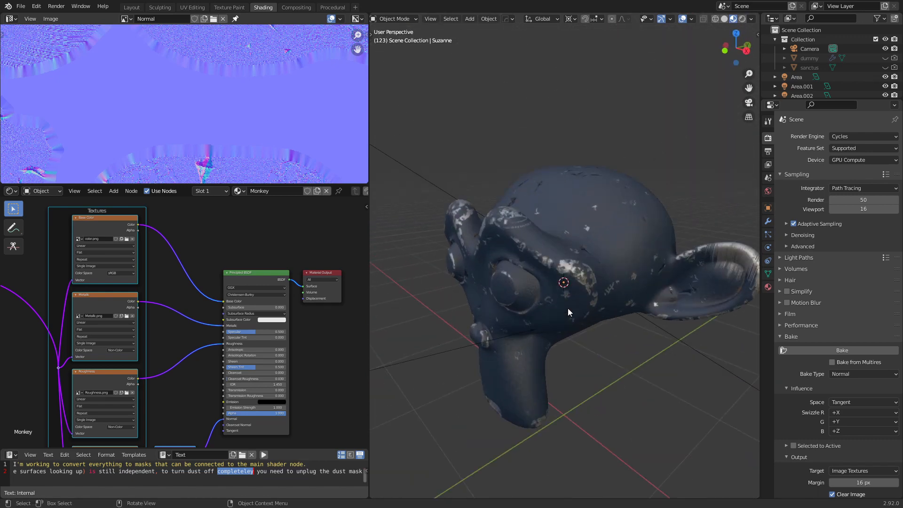
{"action": "scroll", "coordinate": [566, 305], "scroll_direction": "up", "scroll_amount": 2}
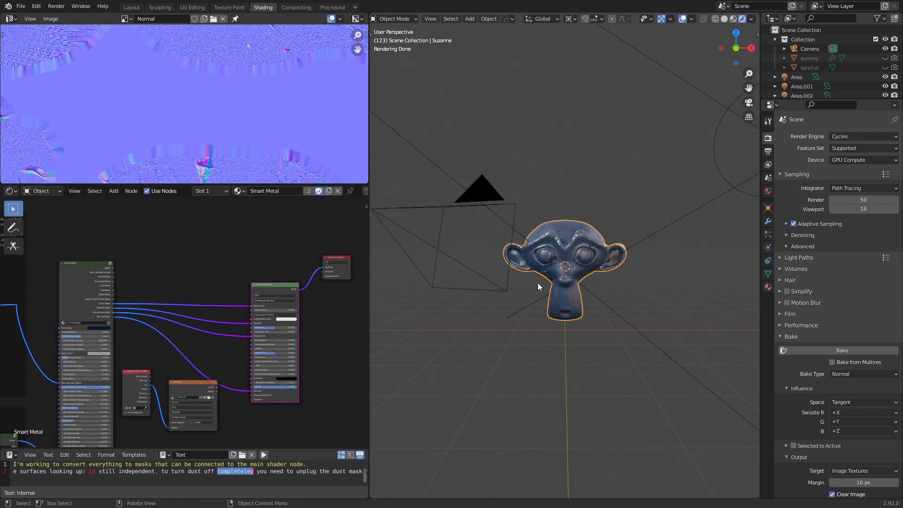
- Assign the Monkey material to the monkey in place of Smart Metal to compare the baked version in the rendered view
{"action": "left_click", "coordinate": [239, 191]}
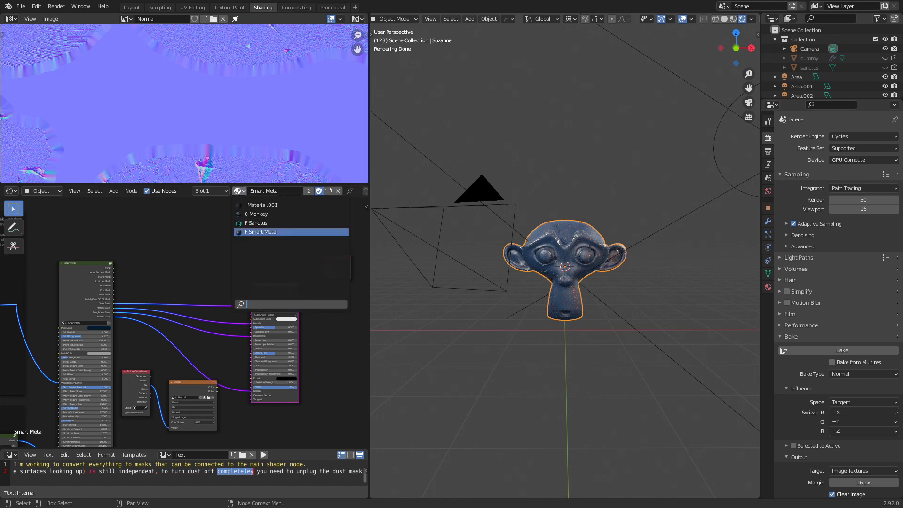
{"action": "left_click", "coordinate": [246, 215]}
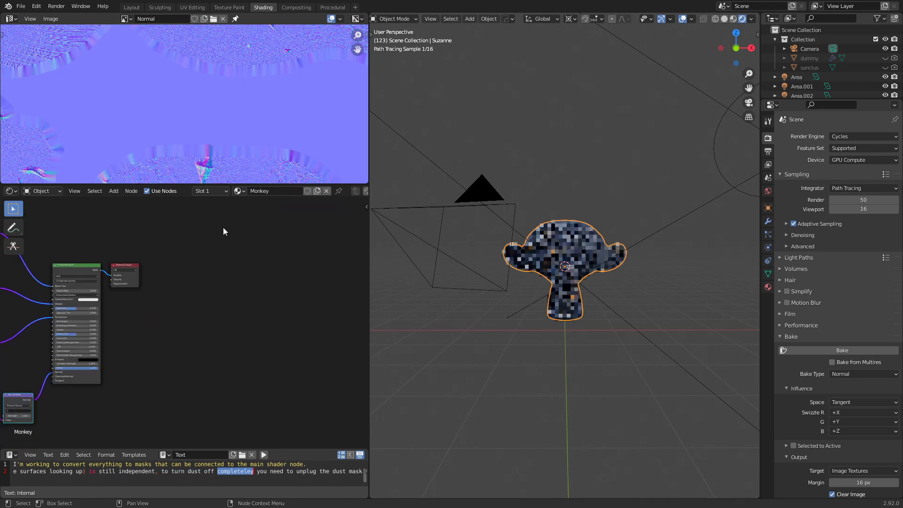